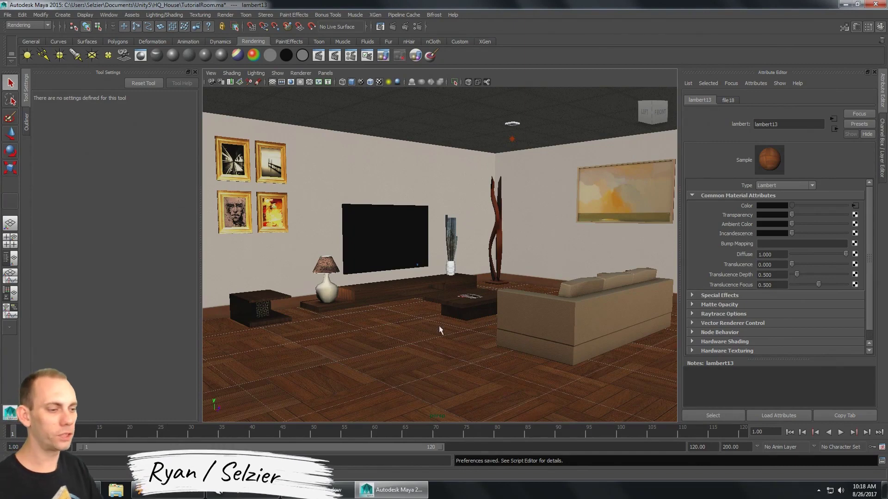
Step: Switch to Unity, clear the selection of the room and point lights, and return to Maya
{"action": "left_click", "coordinate": [242, 490]}
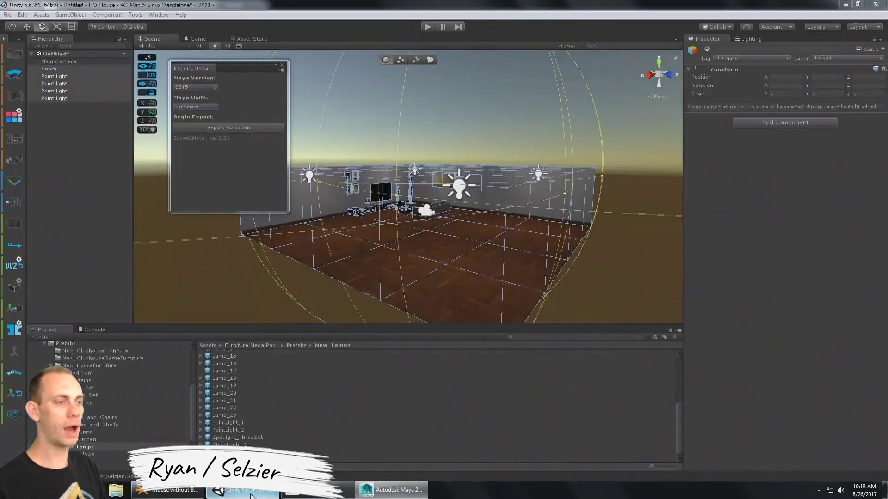
{"action": "left_click", "coordinate": [256, 295]}
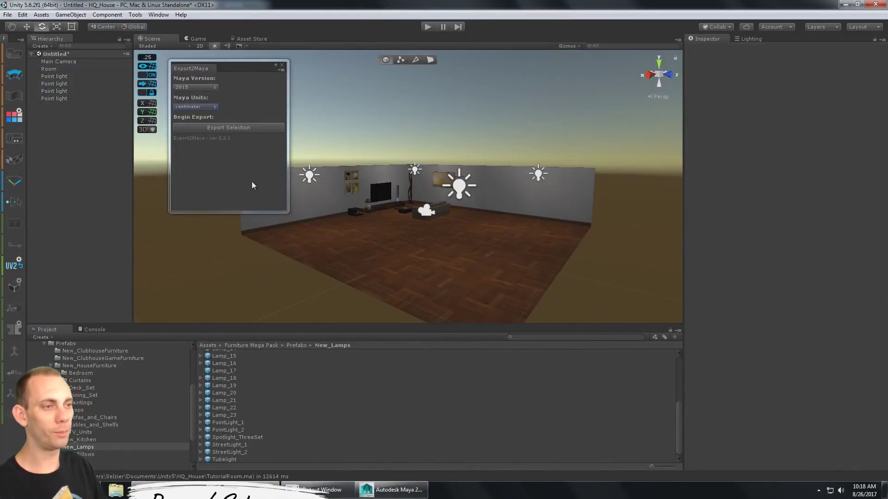
{"action": "left_click", "coordinate": [380, 490]}
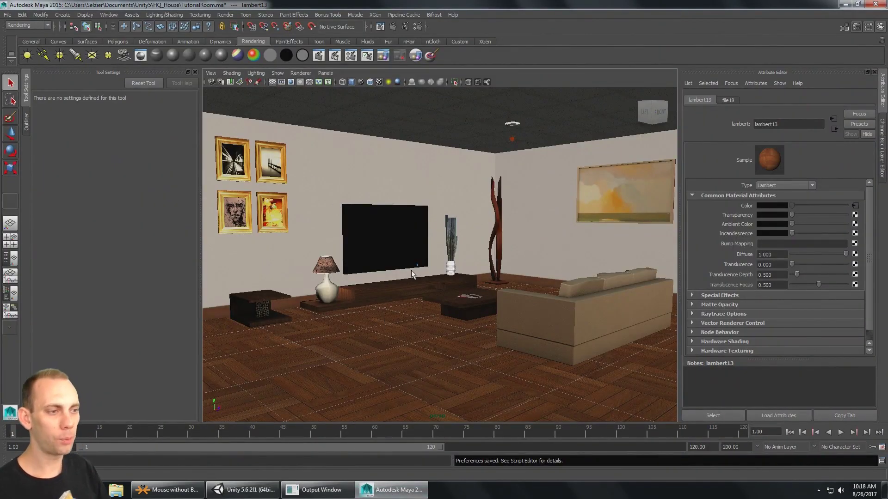
Step: Reframe the living room from farther back and render the perspective view in the Render View with Maya Software
{"action": "left_click_drag", "start_coordinate": [371, 194], "coordinate": [434, 204], "text": "alt"}
{"action": "left_click_drag", "start_coordinate": [430, 269], "coordinate": [471, 221], "text": "alt"}
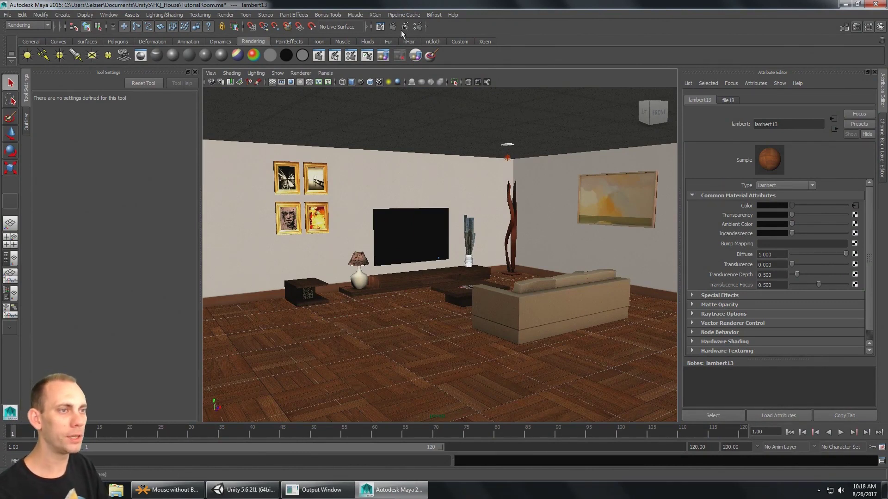
{"action": "left_click", "coordinate": [380, 27]}
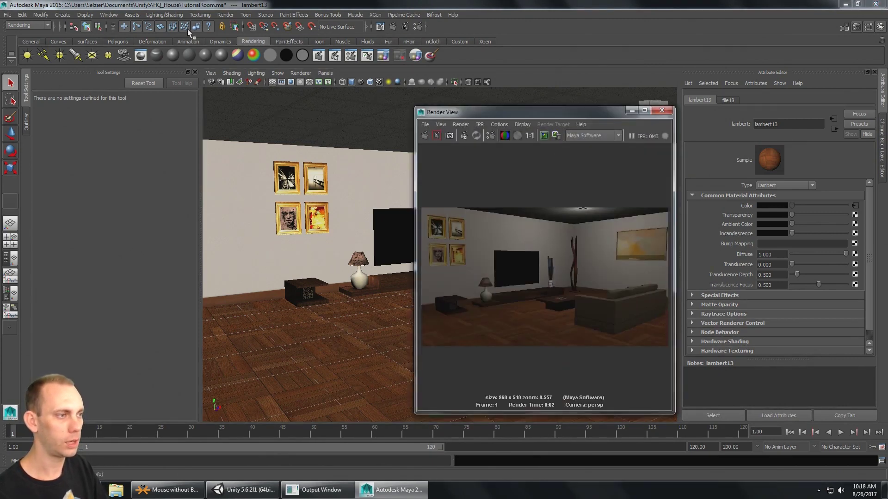
{"action": "left_click", "coordinate": [424, 134]}
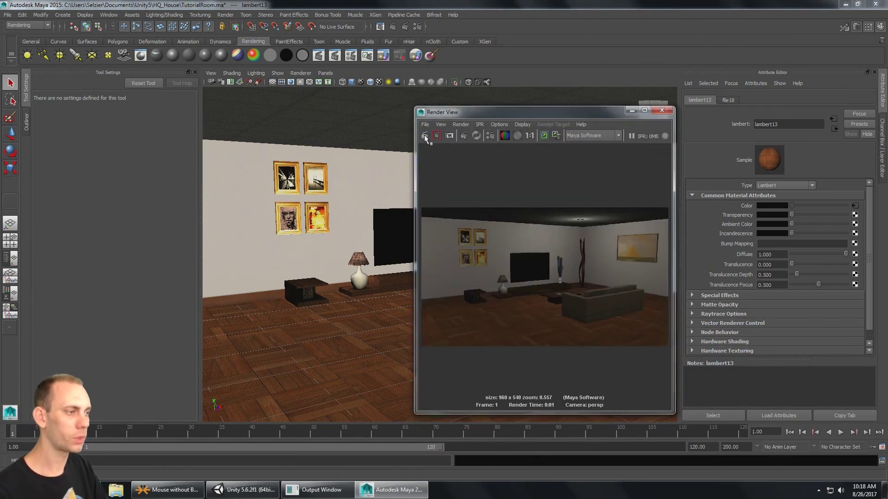
Step: Check which renderers the Render View offers and close it
{"action": "left_click", "coordinate": [618, 136]}
{"action": "left_click", "coordinate": [627, 198]}
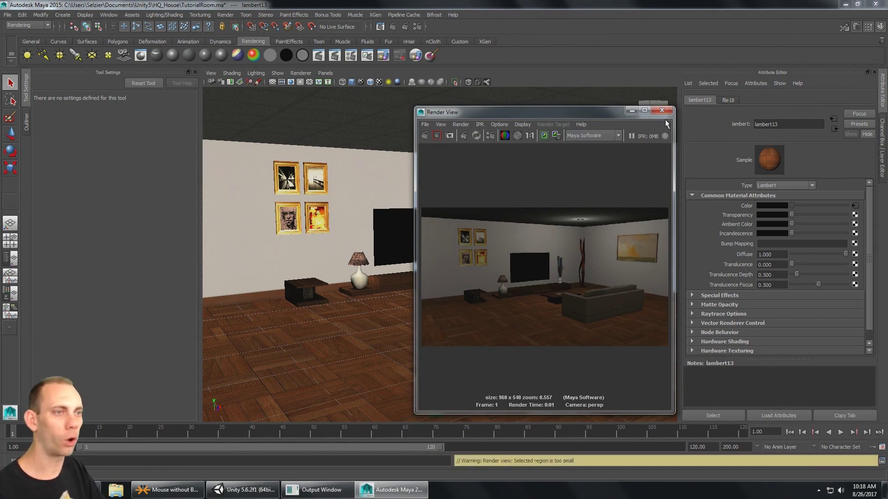
{"action": "left_click", "coordinate": [662, 110]}
Step: Open the Rendering preferences and check the options for the preferred renderer
{"action": "left_click", "coordinate": [108, 15]}
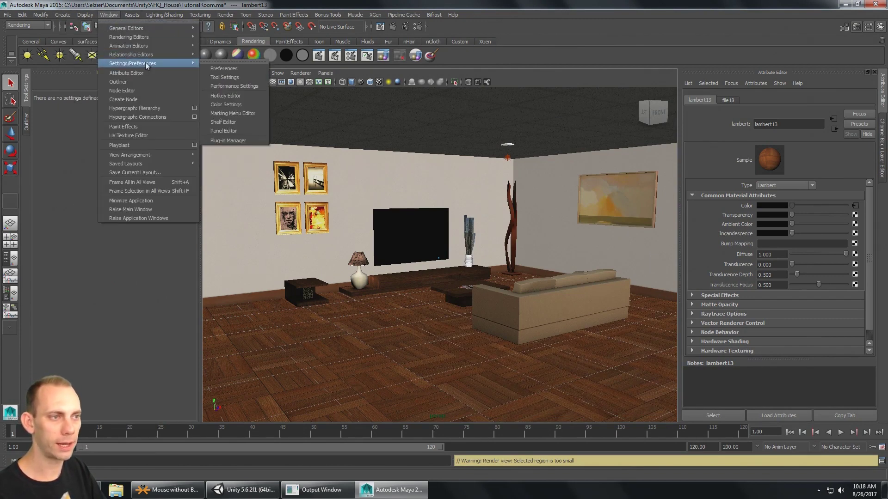
{"action": "mouse_move", "coordinate": [181, 68]}
{"action": "left_click", "coordinate": [223, 68]}
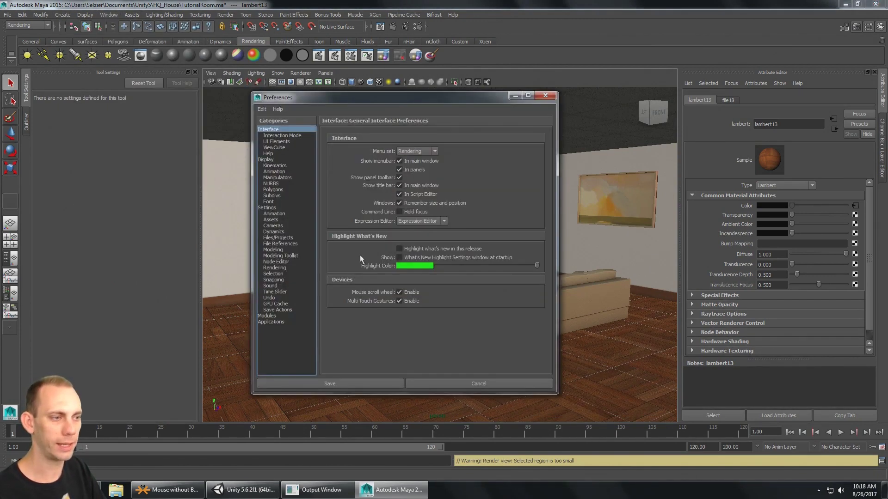
{"action": "left_click", "coordinate": [274, 268]}
{"action": "left_click", "coordinate": [453, 151]}
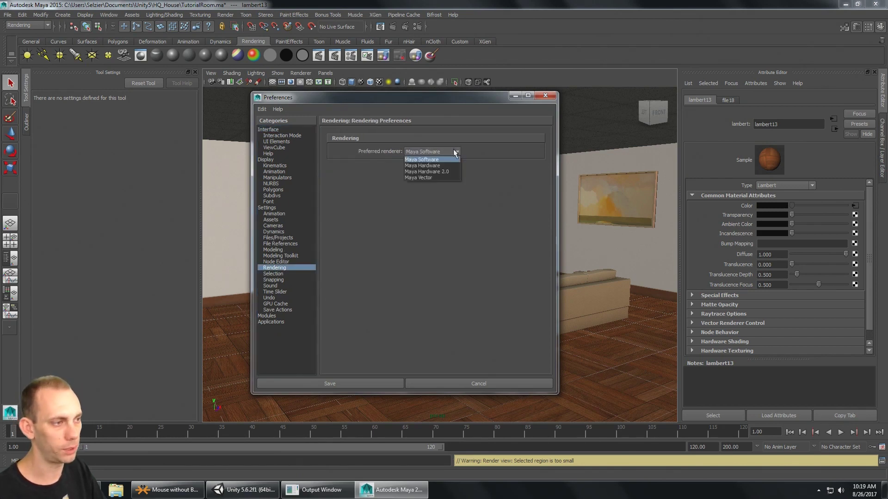
{"action": "left_click", "coordinate": [448, 248]}
Step: Load the Mayatomr.mll mental ray plug-in through the Plug-in Manager and close the manager
{"action": "left_click", "coordinate": [115, 15]}
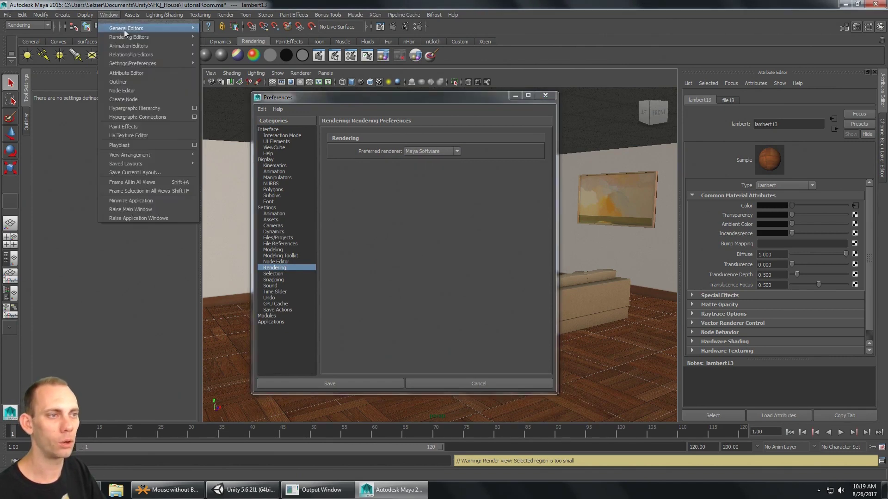
{"action": "left_click", "coordinate": [247, 141]}
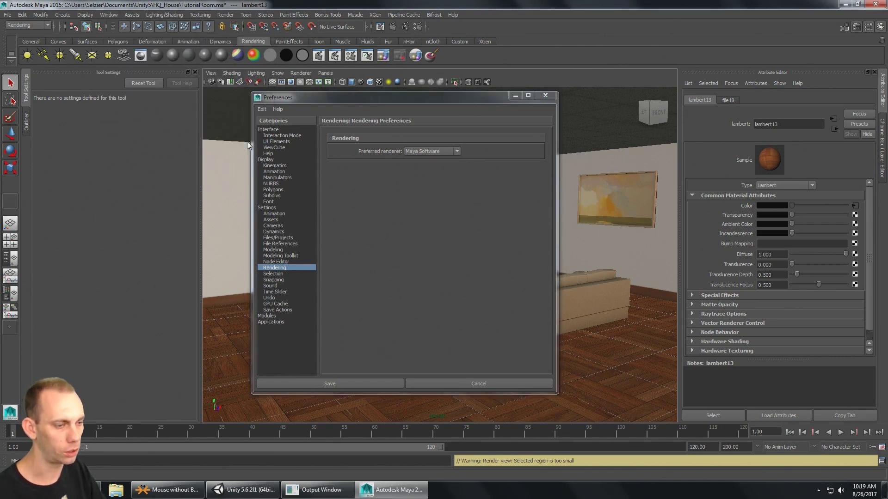
{"action": "left_click_drag", "start_coordinate": [141, 261], "coordinate": [144, 95]}
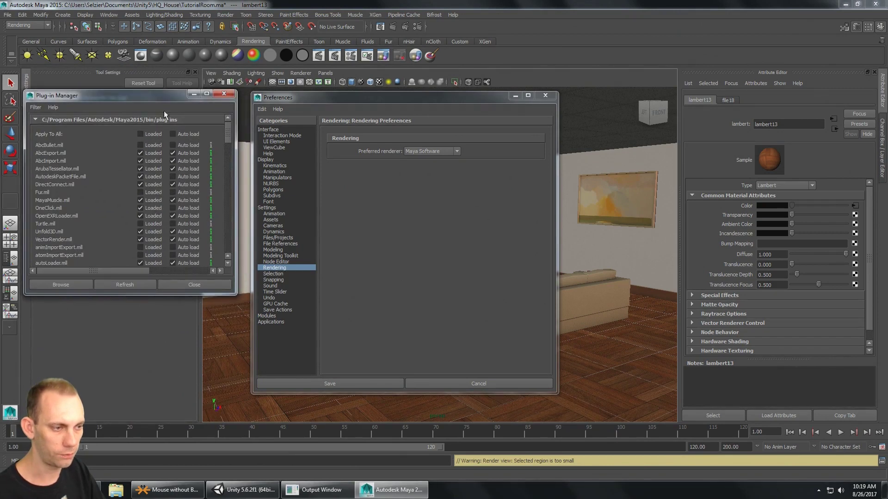
{"action": "left_click_drag", "start_coordinate": [227, 135], "coordinate": [231, 201]}
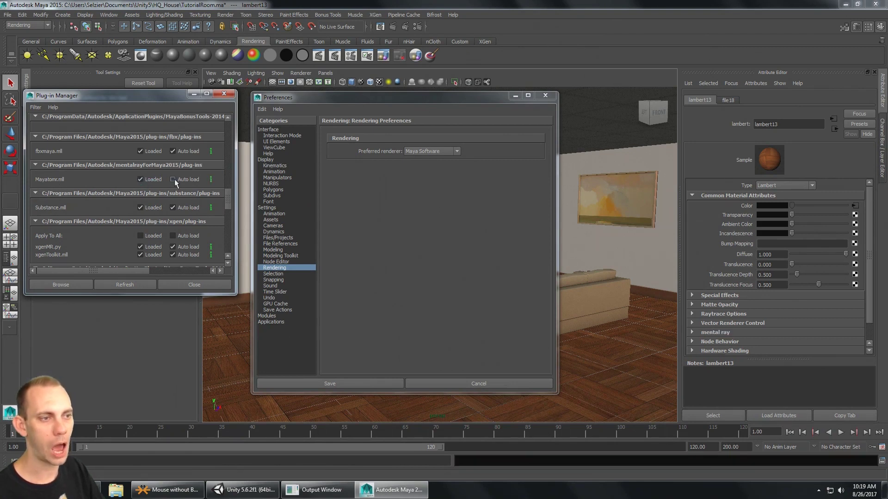
{"action": "left_click", "coordinate": [185, 285]}
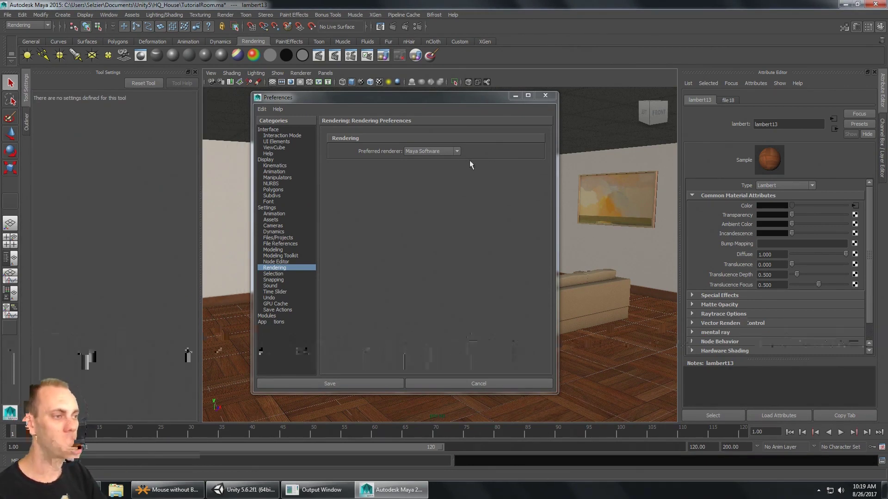
Step: Recheck the preferred renderer options in the open preferences and dismiss the preferences without saving
{"action": "left_click", "coordinate": [457, 151]}
{"action": "left_click", "coordinate": [455, 305]}
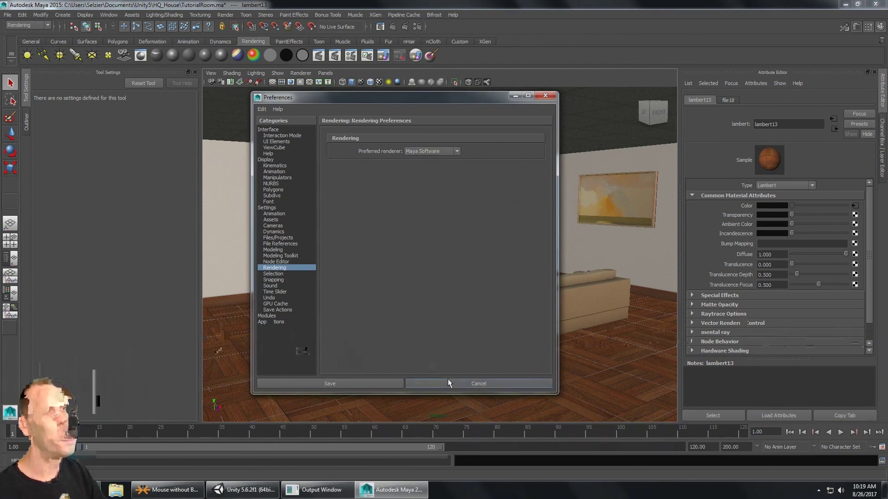
{"action": "left_click", "coordinate": [450, 382]}
Step: Reopen the Rendering preferences, set the preferred renderer to mental ray, and save the preferences
{"action": "left_click", "coordinate": [108, 14]}
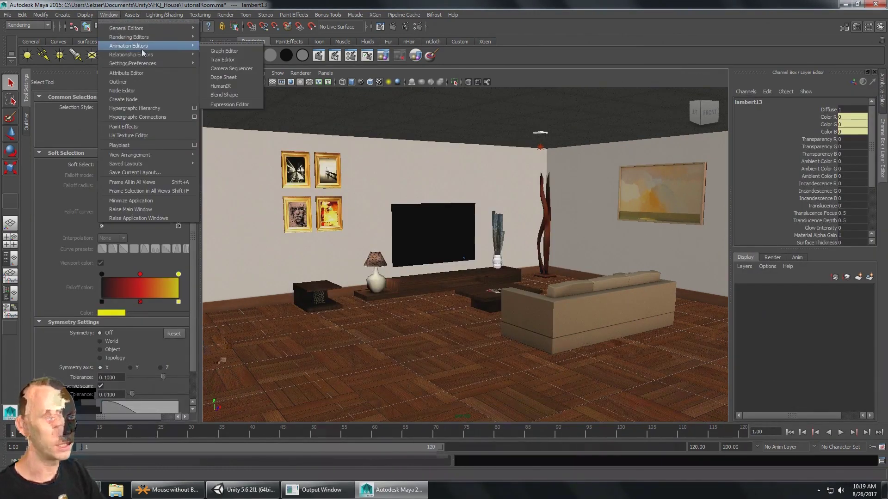
{"action": "mouse_move", "coordinate": [158, 63]}
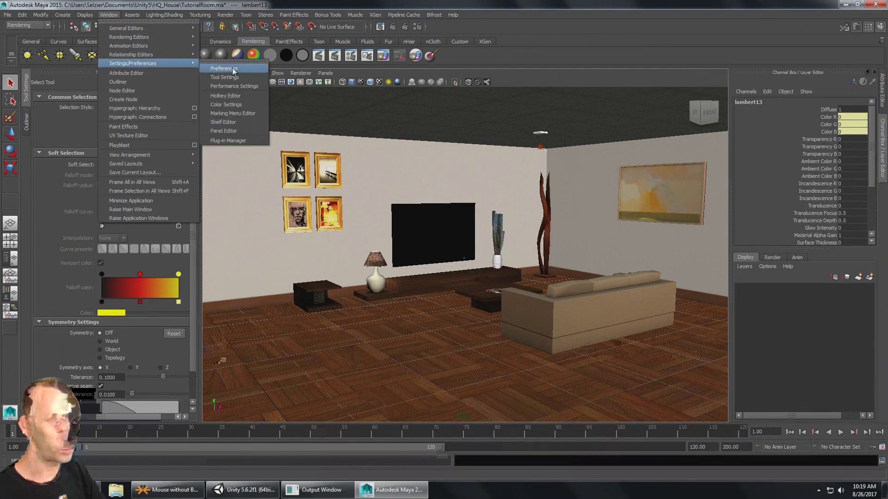
{"action": "left_click", "coordinate": [227, 68]}
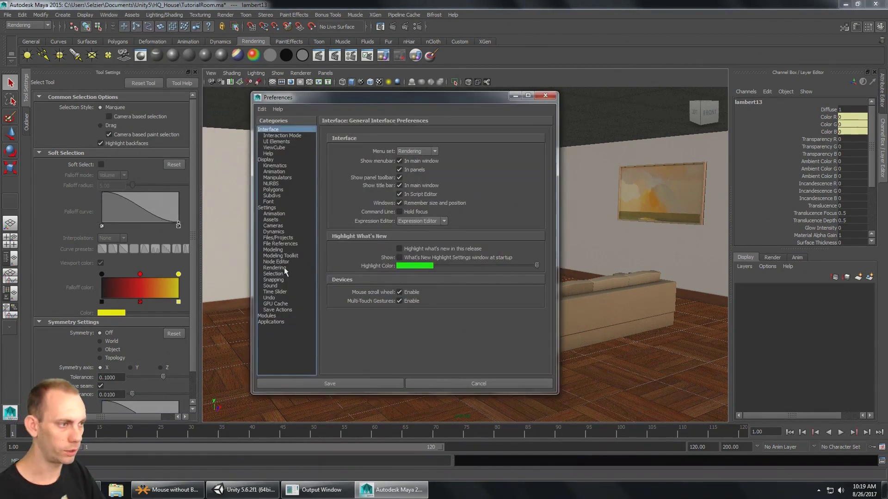
{"action": "left_click", "coordinate": [280, 268]}
{"action": "left_click", "coordinate": [458, 151]}
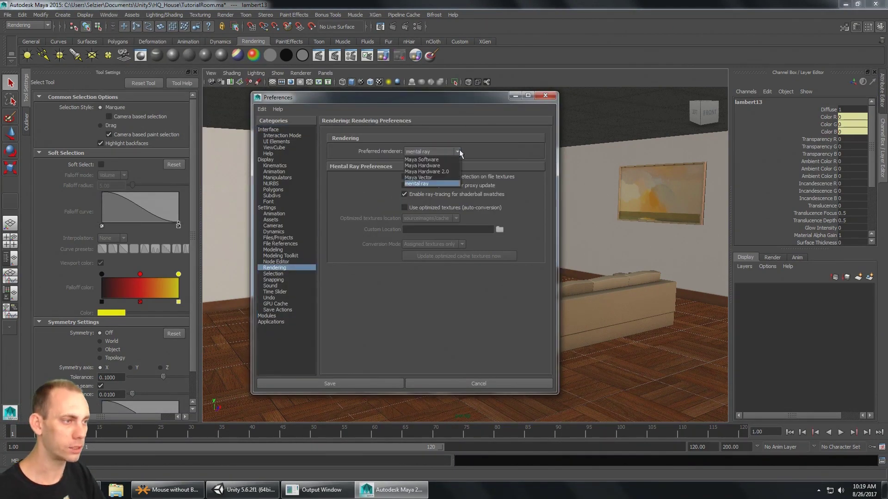
{"action": "left_click", "coordinate": [437, 185]}
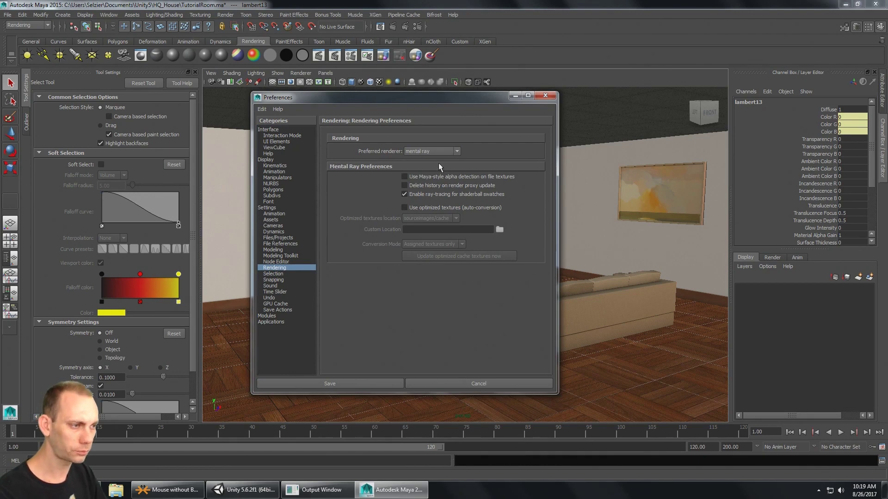
{"action": "left_click", "coordinate": [364, 386]}
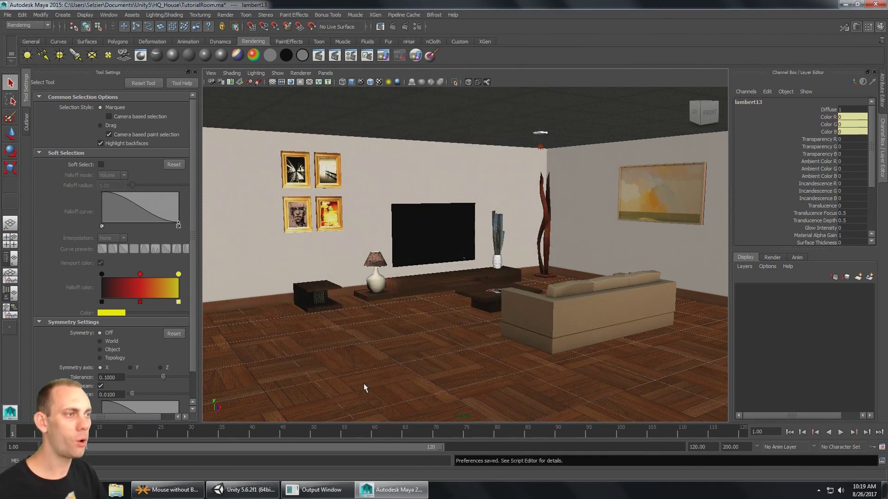
Step: Bring up the Render View again and re-render the current room view with Maya Software
{"action": "left_click", "coordinate": [381, 27]}
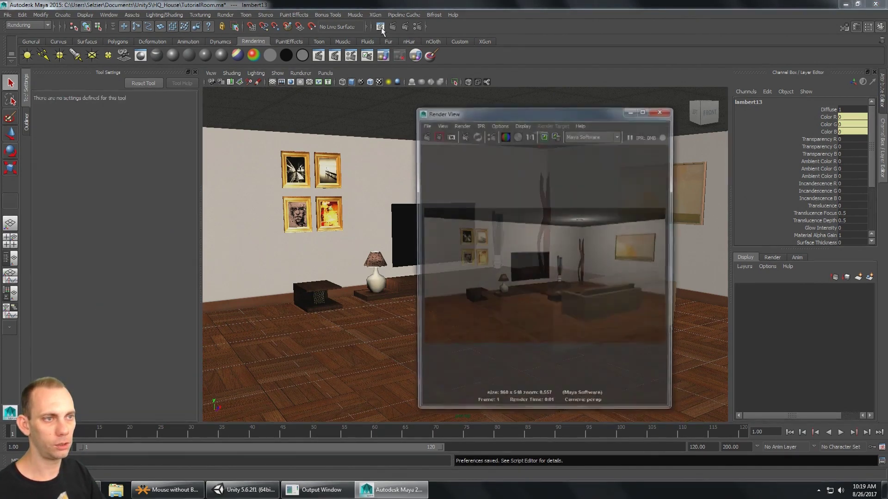
{"action": "left_click", "coordinate": [109, 14]}
{"action": "mouse_move", "coordinate": [145, 37]}
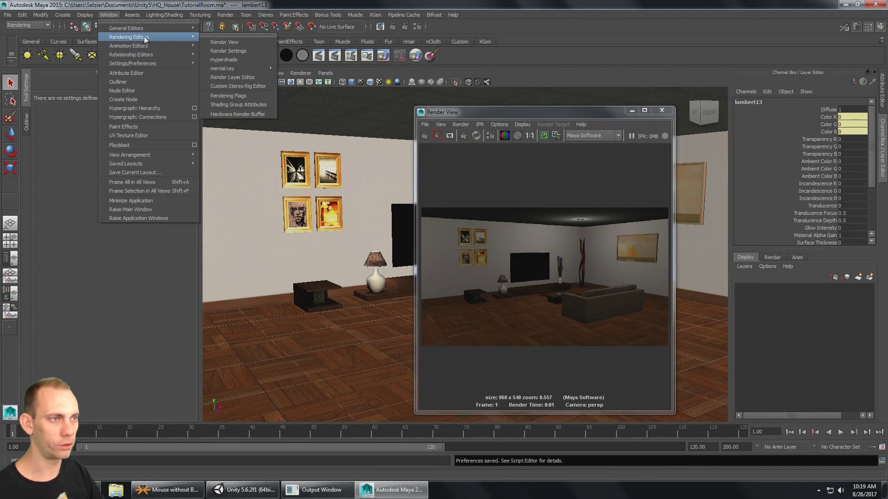
{"action": "left_click", "coordinate": [252, 43]}
{"action": "left_click", "coordinate": [425, 136]}
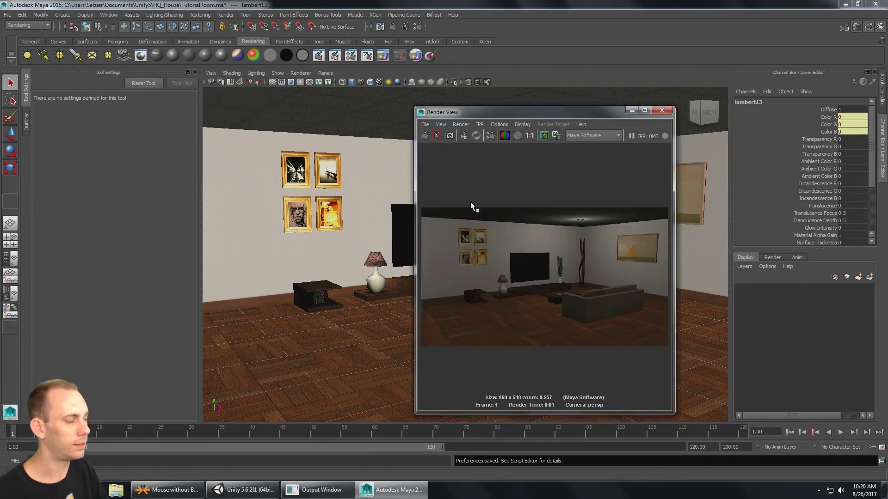
Step: Set the Render View's renderer to mental ray and render the living room
{"action": "left_click", "coordinate": [618, 135]}
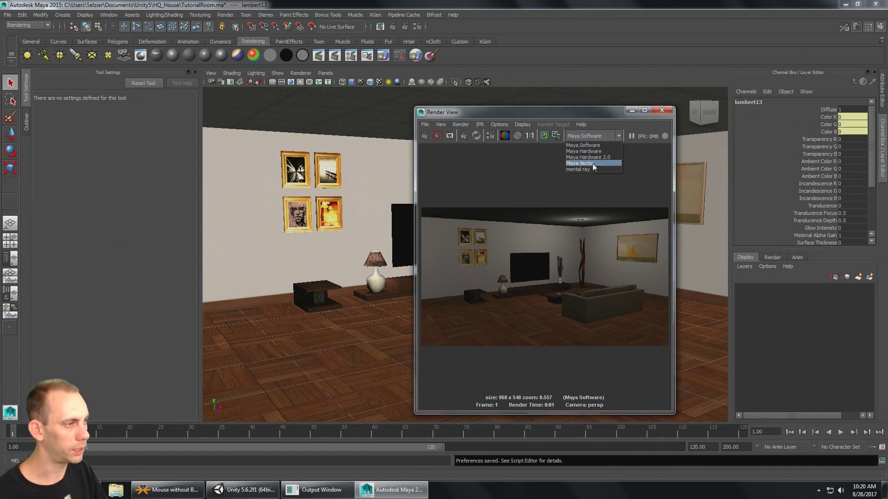
{"action": "left_click", "coordinate": [591, 169]}
{"action": "left_click", "coordinate": [425, 136]}
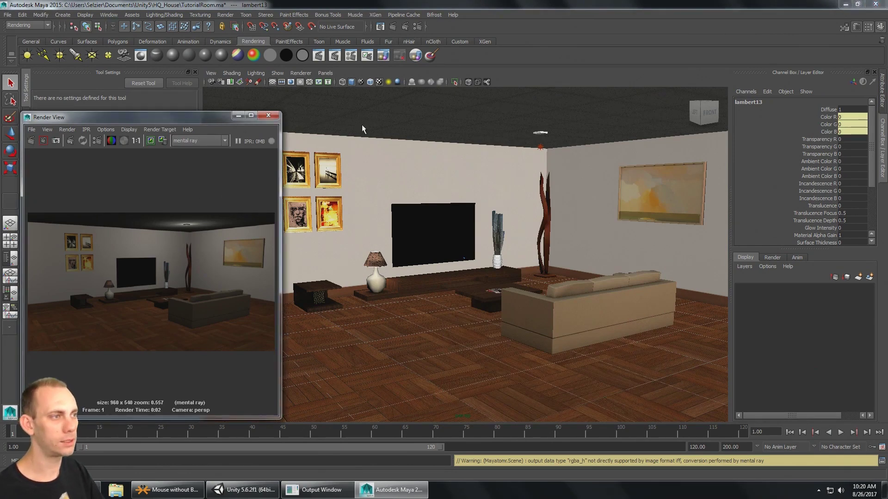
Step: Open the Render Settings and arrange their window beside the Render View
{"action": "left_click", "coordinate": [417, 27]}
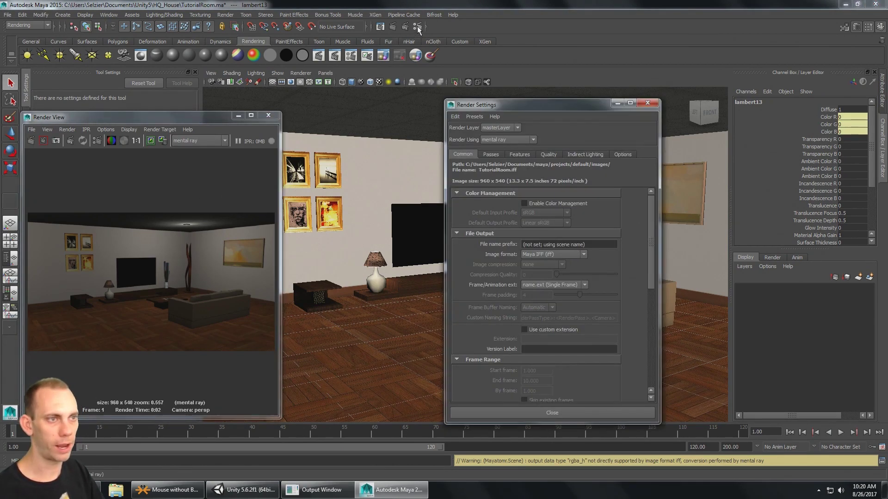
{"action": "left_click", "coordinate": [109, 15]}
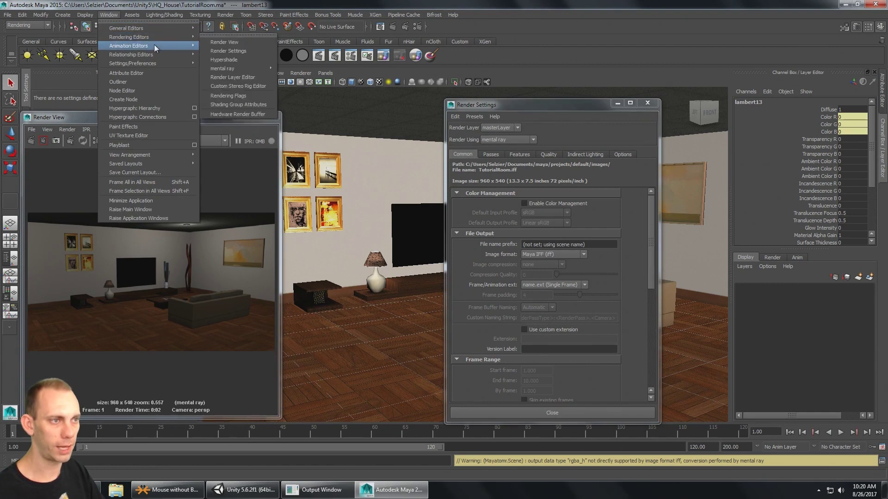
{"action": "mouse_move", "coordinate": [132, 37]}
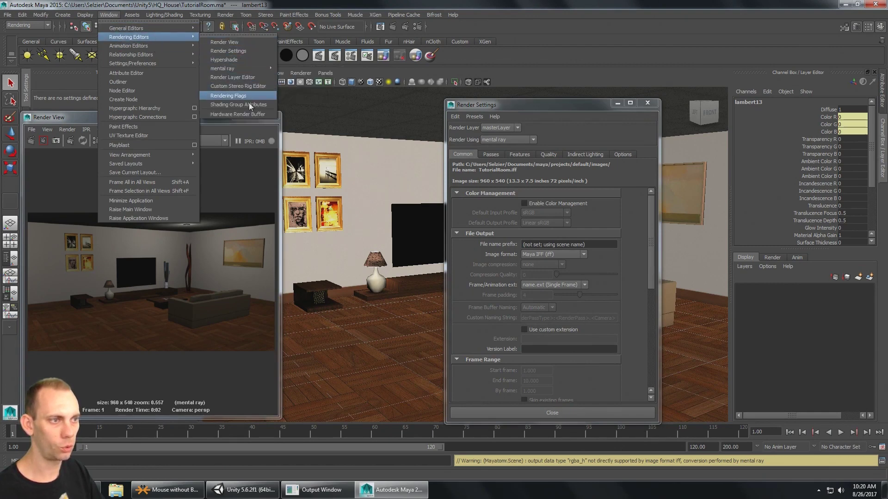
{"action": "left_click", "coordinate": [245, 51]}
{"action": "left_click_drag", "start_coordinate": [539, 108], "coordinate": [402, 109]}
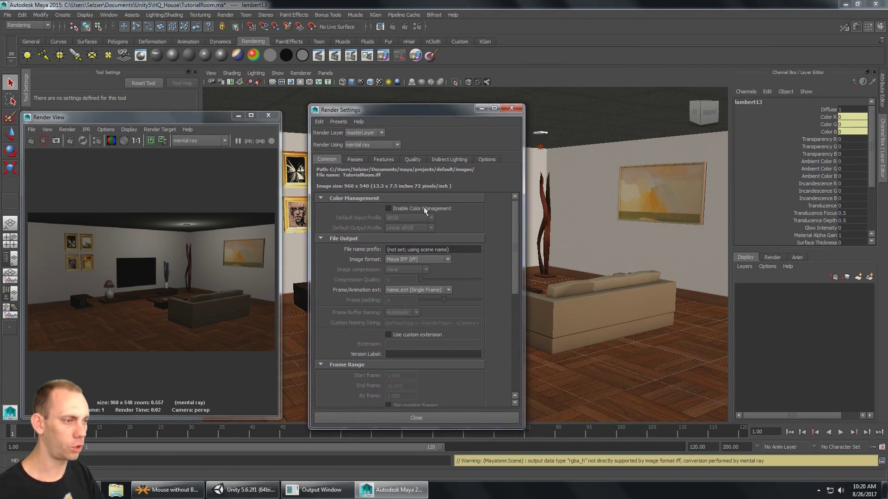
{"action": "left_click_drag", "start_coordinate": [209, 117], "coordinate": [227, 118]}
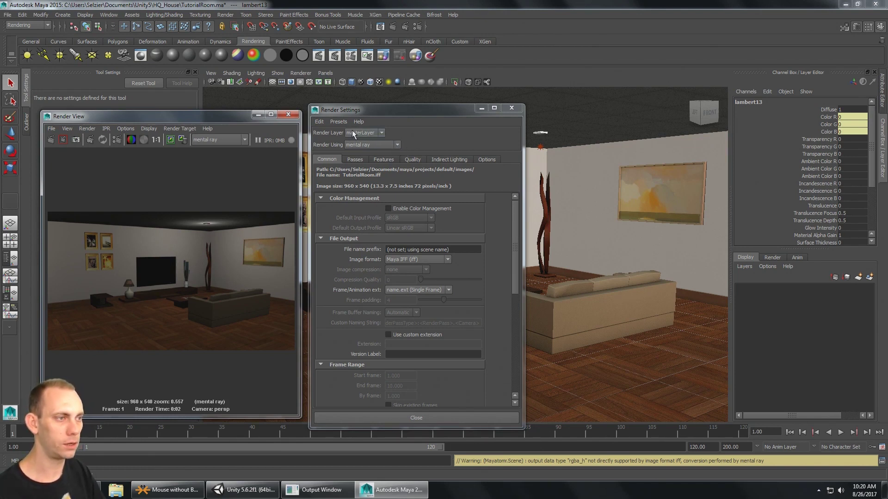
Step: Load the Default Settings preset into the mental ray render settings
{"action": "left_click", "coordinate": [342, 122]}
{"action": "mouse_move", "coordinate": [357, 140]}
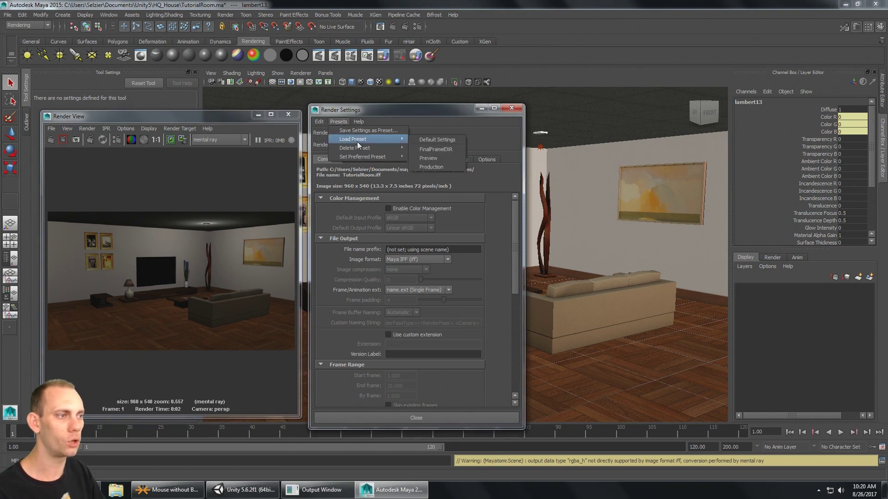
{"action": "left_click", "coordinate": [432, 140]}
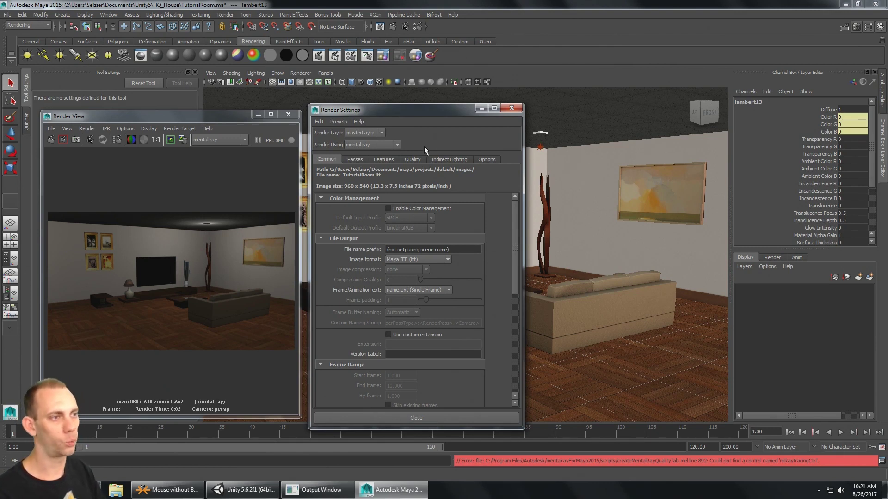
{"action": "left_click", "coordinate": [342, 123]}
{"action": "mouse_move", "coordinate": [350, 140]}
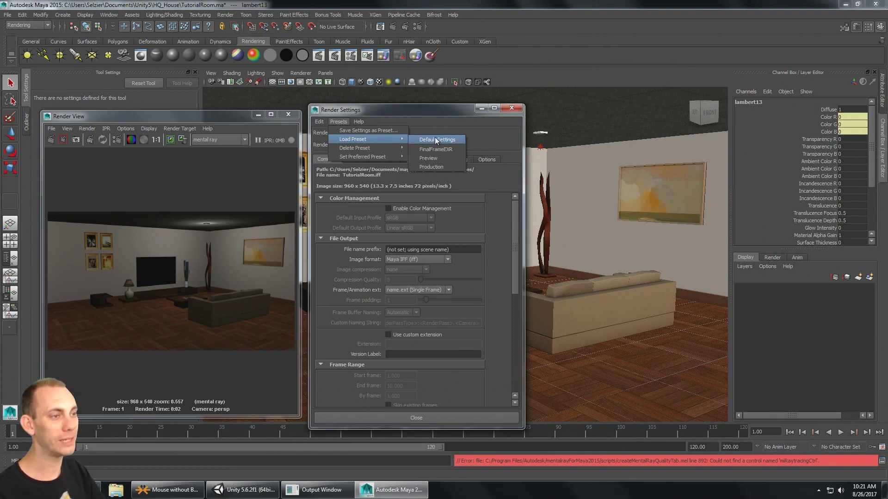
{"action": "left_click", "coordinate": [435, 139]}
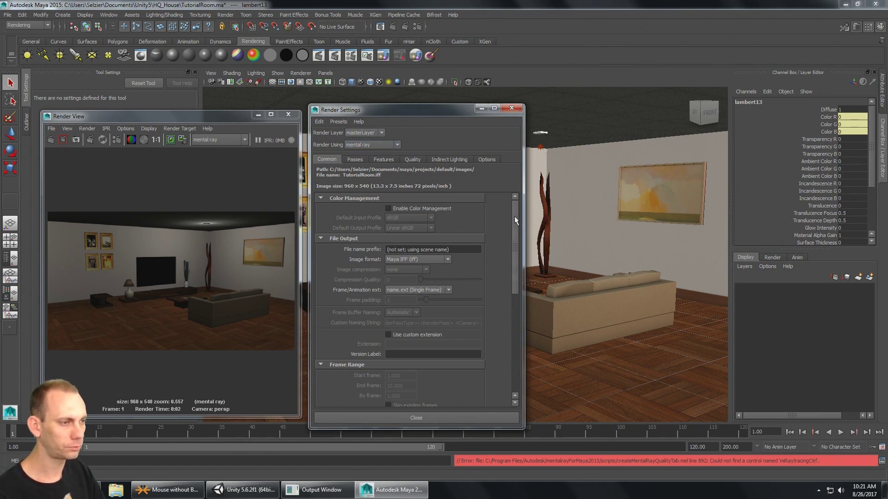
Step: Set the render output's image format to TIFF uncompressed (tif)
{"action": "left_click_drag", "start_coordinate": [514, 216], "coordinate": [515, 239]}
{"action": "left_click", "coordinate": [444, 213]}
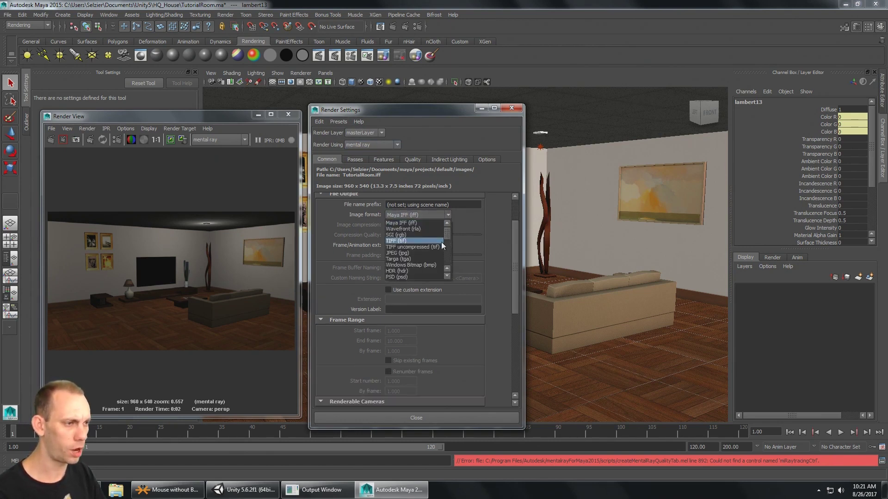
{"action": "left_click", "coordinate": [429, 251]}
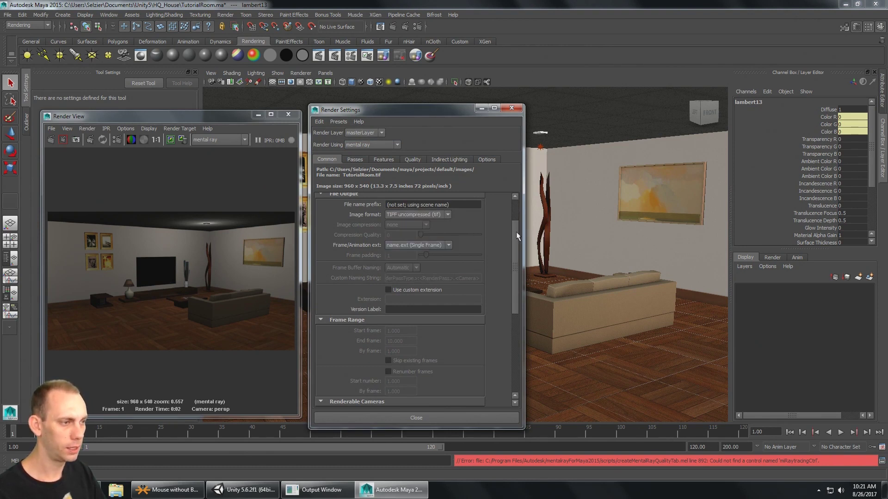
Step: Set a custom render image size of 512 pixels wide by 512 pixels high
{"action": "left_click_drag", "start_coordinate": [516, 231], "coordinate": [495, 316]}
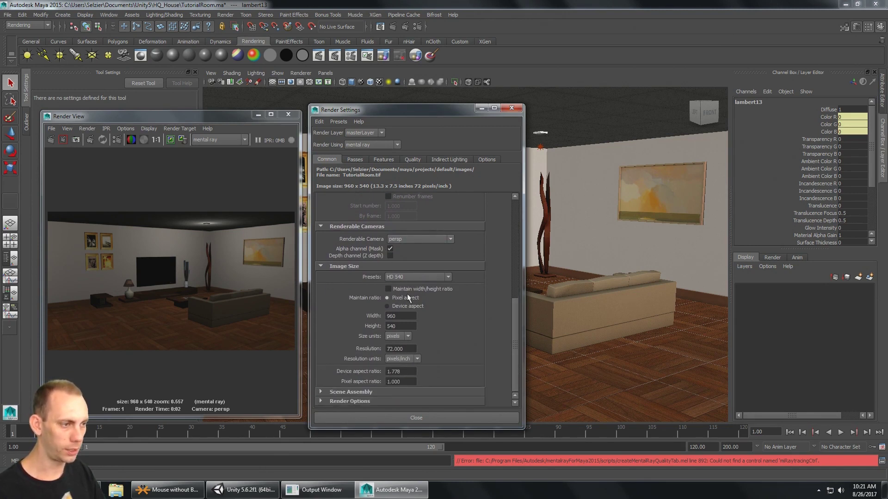
{"action": "left_click", "coordinate": [448, 277]}
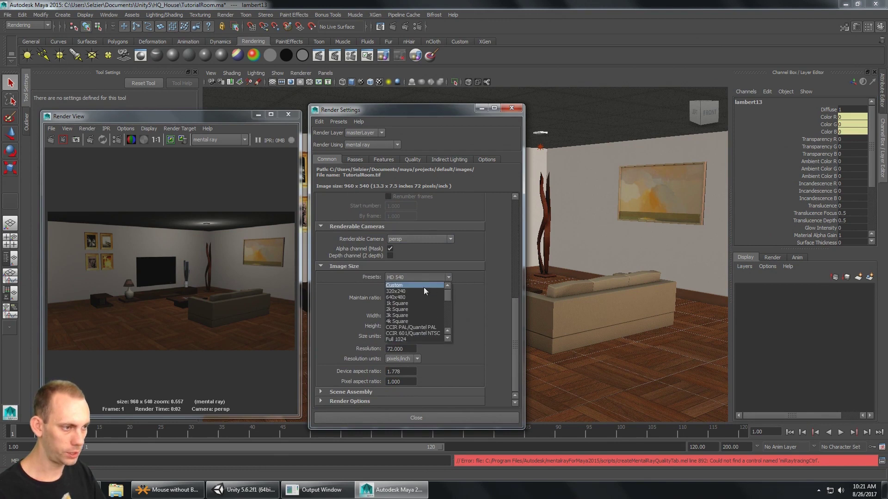
{"action": "left_click", "coordinate": [424, 288]}
{"action": "left_click_drag", "start_coordinate": [403, 317], "coordinate": [369, 319]}
{"action": "type", "text": "512"}
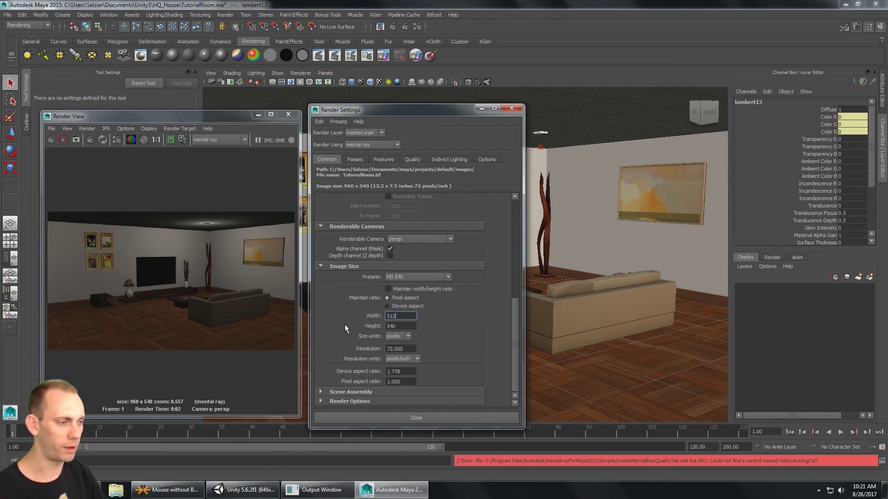
{"action": "key", "text": "Tab"}
{"action": "type", "text": "512"}
{"action": "key", "text": "Tab"}
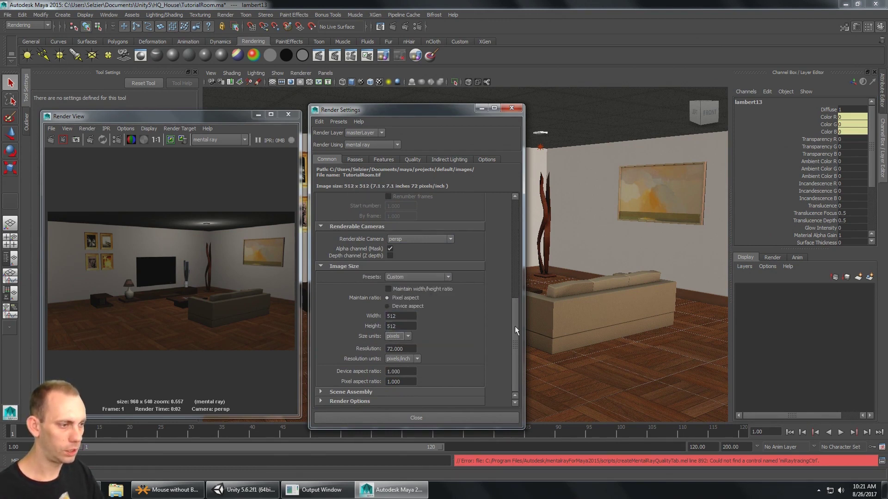
Step: Expand the Render Options section and make sure Enable Default Light is off
{"action": "left_click", "coordinate": [320, 402]}
{"action": "scroll", "coordinate": [370, 362], "scroll_direction": "down", "scroll_amount": 3}
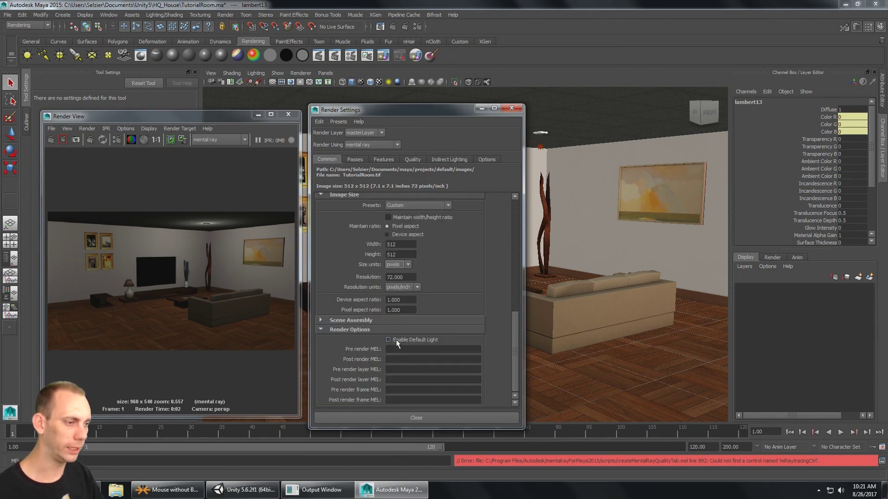
{"action": "scroll", "coordinate": [477, 368], "scroll_direction": "up", "scroll_amount": 10}
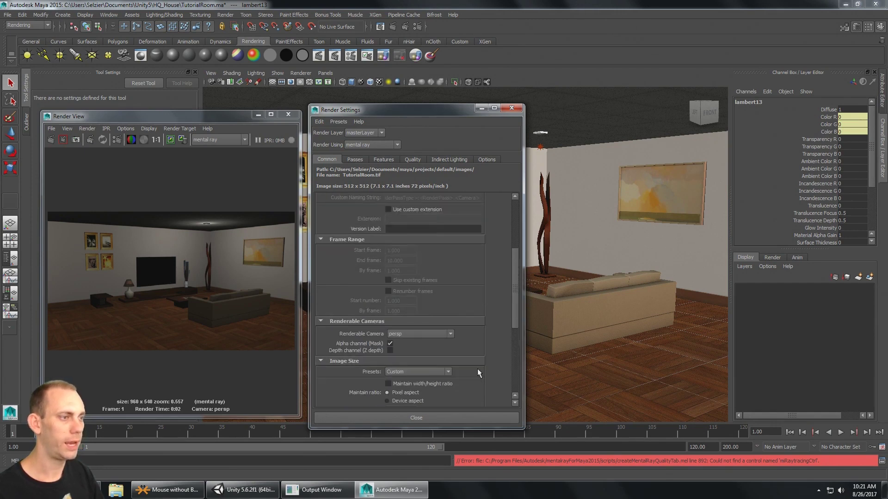
Step: Turn off Final Gathering and Ambient Occlusion, leaving Global Illumination as the only secondary effect
{"action": "left_click", "coordinate": [356, 160]}
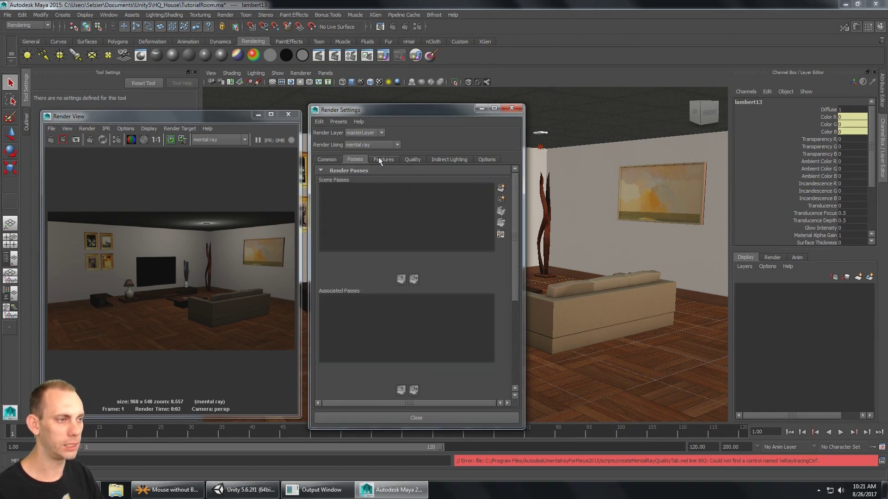
{"action": "left_click", "coordinate": [383, 159]}
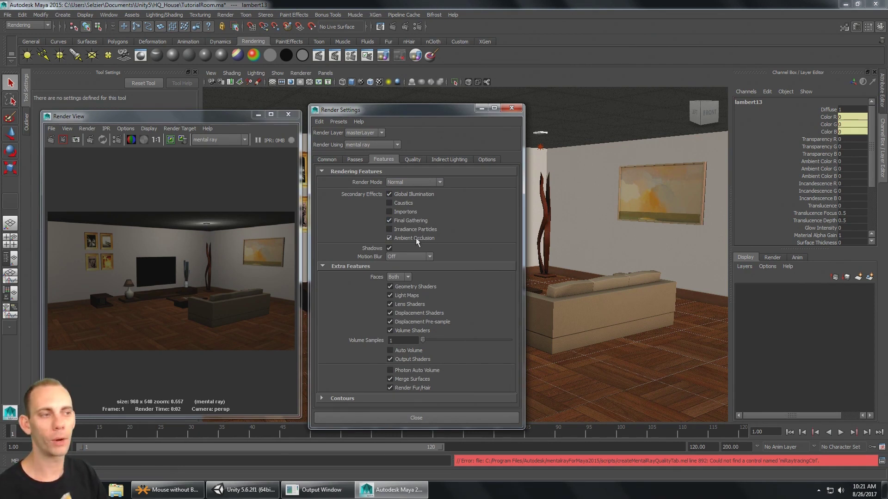
{"action": "left_click", "coordinate": [391, 237]}
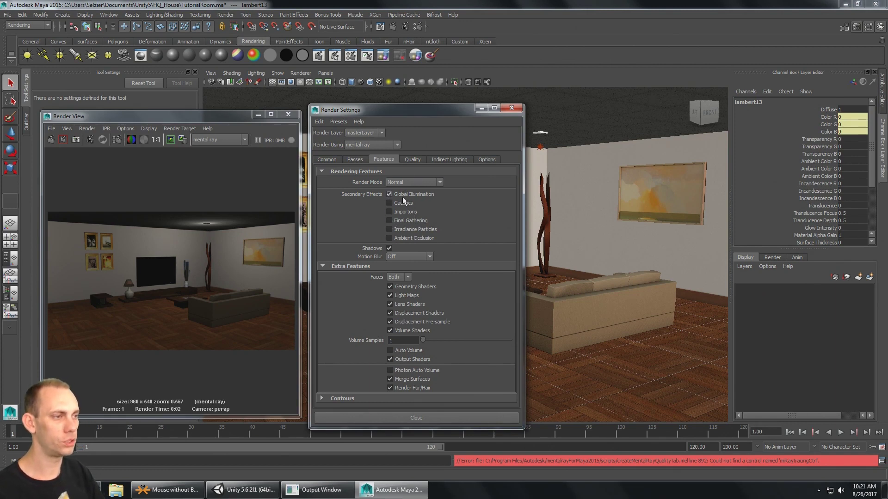
Step: Examine the Quality and Indirect Lighting settings, switching Global Illumination off to compare the indirect lighting options
{"action": "left_click", "coordinate": [410, 159]}
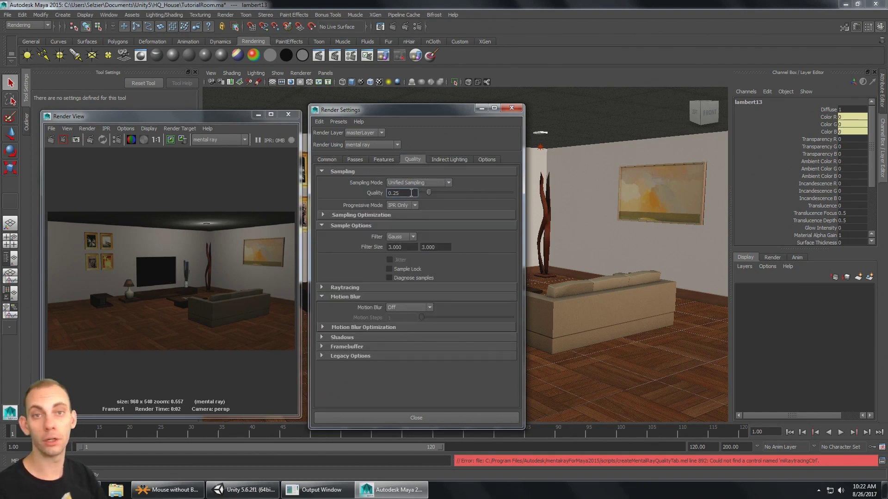
{"action": "left_click", "coordinate": [444, 159]}
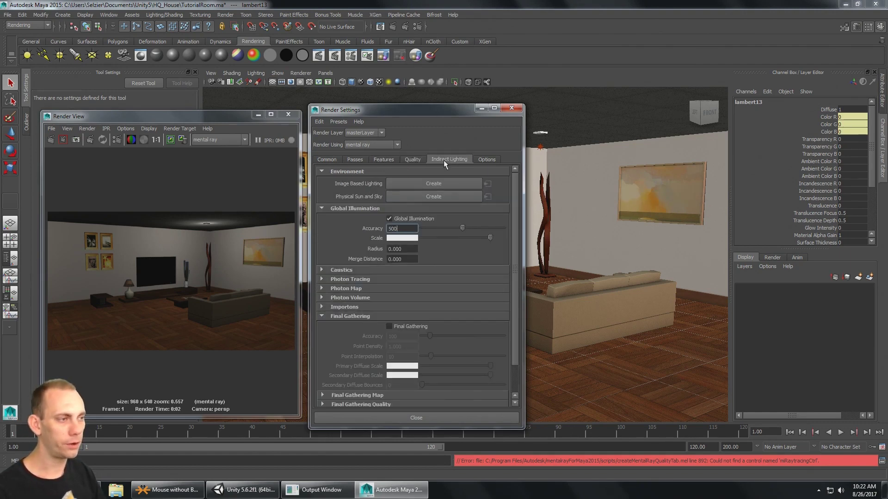
{"action": "left_click", "coordinate": [384, 160]}
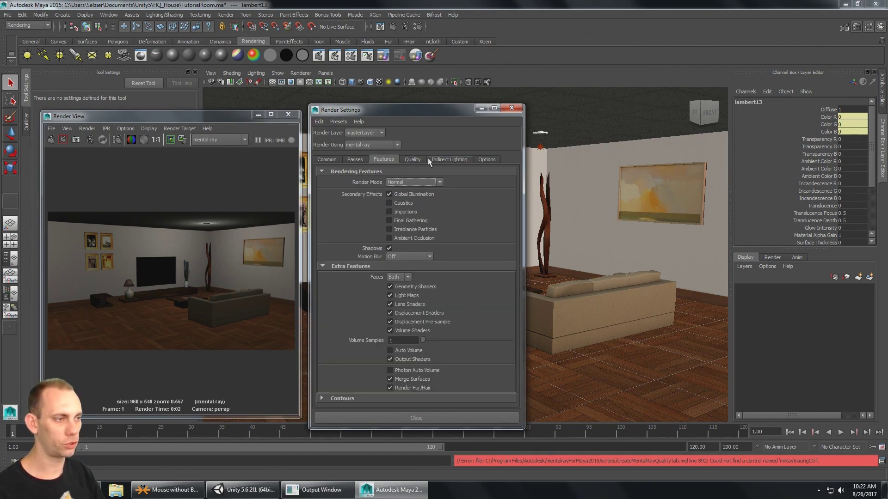
{"action": "left_click", "coordinate": [445, 160]}
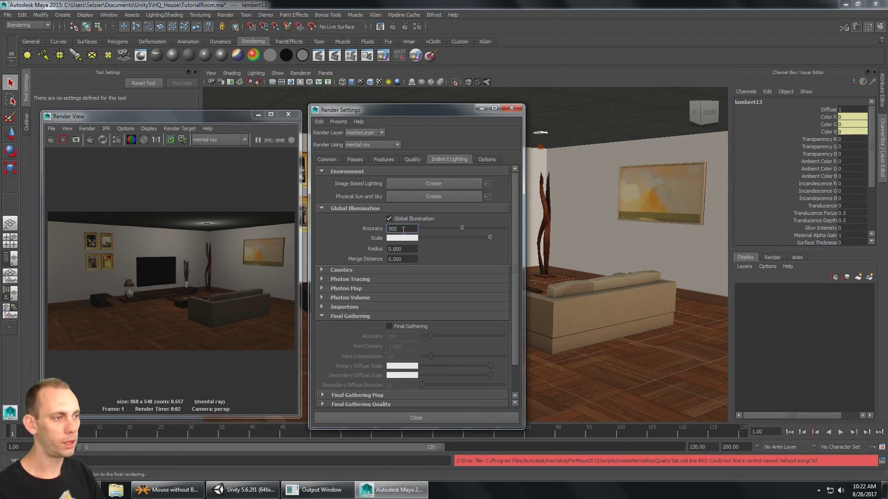
{"action": "left_click", "coordinate": [381, 159]}
{"action": "left_click", "coordinate": [389, 194]}
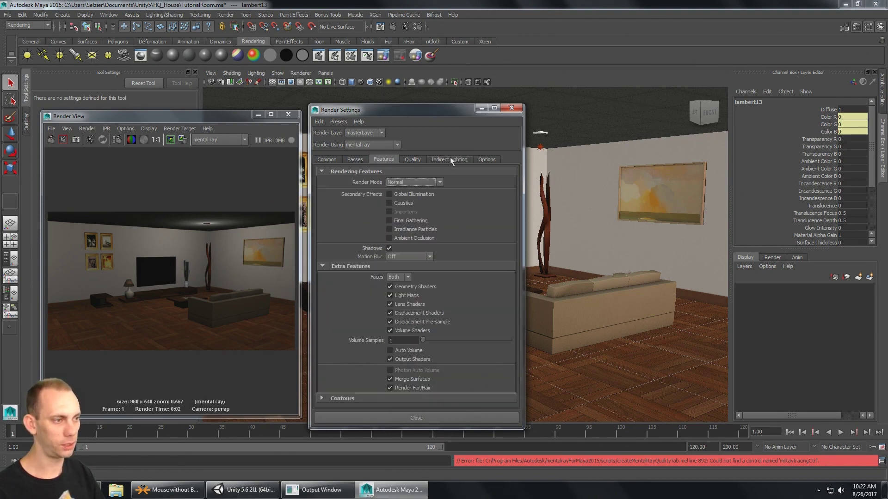
{"action": "left_click", "coordinate": [449, 159]}
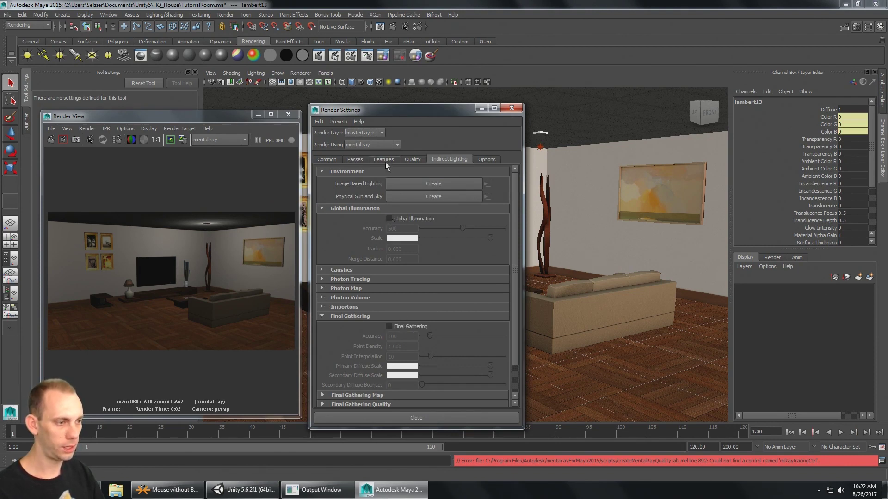
{"action": "scroll", "coordinate": [417, 284], "scroll_direction": "down", "scroll_amount": 2}
{"action": "left_click", "coordinate": [322, 400]}
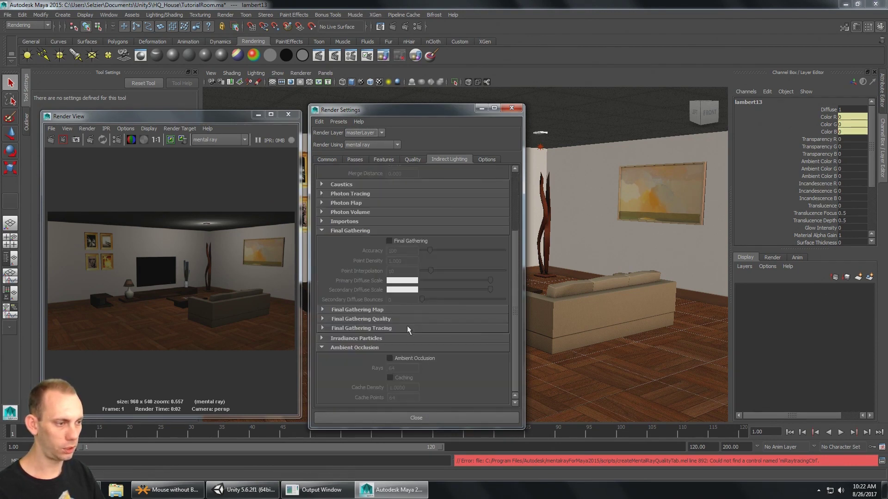
{"action": "scroll", "coordinate": [389, 364], "scroll_direction": "up", "scroll_amount": 5}
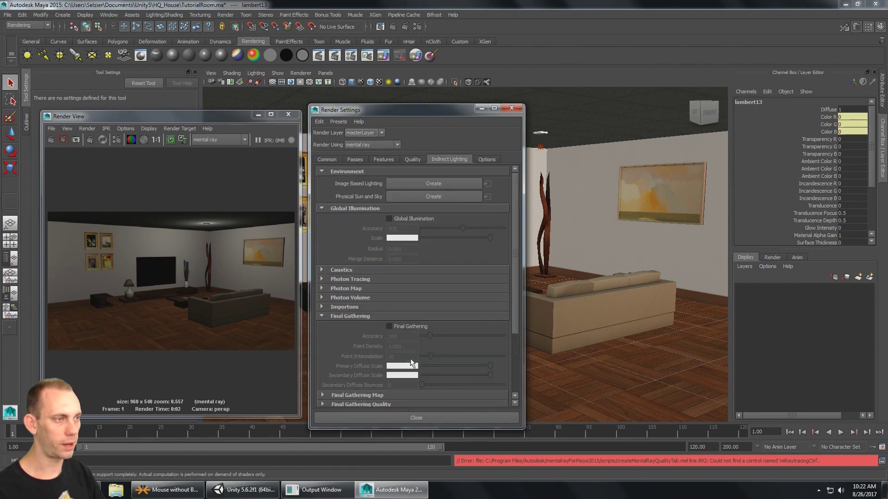
Step: Enable the Global Illumination, Final Gathering and Ambient Occlusion secondary effects and review their indirect lighting settings
{"action": "left_click", "coordinate": [382, 160]}
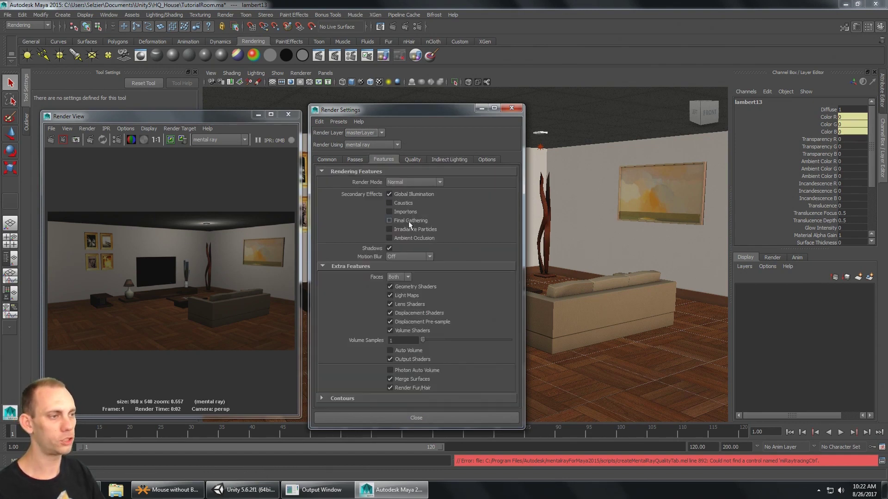
{"action": "left_click", "coordinate": [442, 159]}
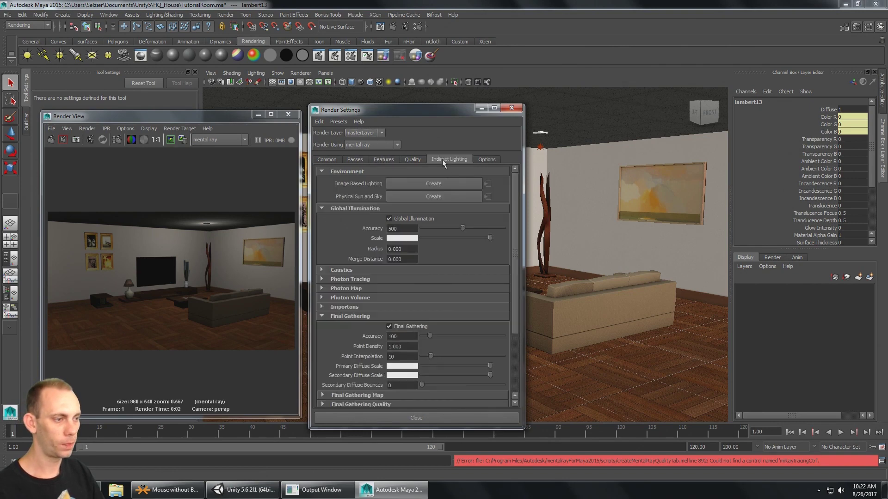
{"action": "scroll", "coordinate": [457, 248], "scroll_direction": "down", "scroll_amount": 3}
{"action": "scroll", "coordinate": [450, 368], "scroll_direction": "up", "scroll_amount": 4}
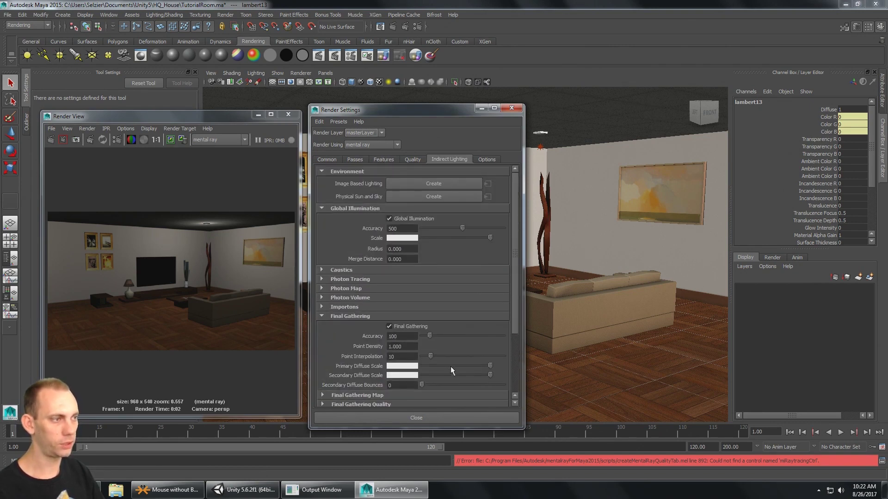
{"action": "scroll", "coordinate": [382, 313], "scroll_direction": "down", "scroll_amount": 3}
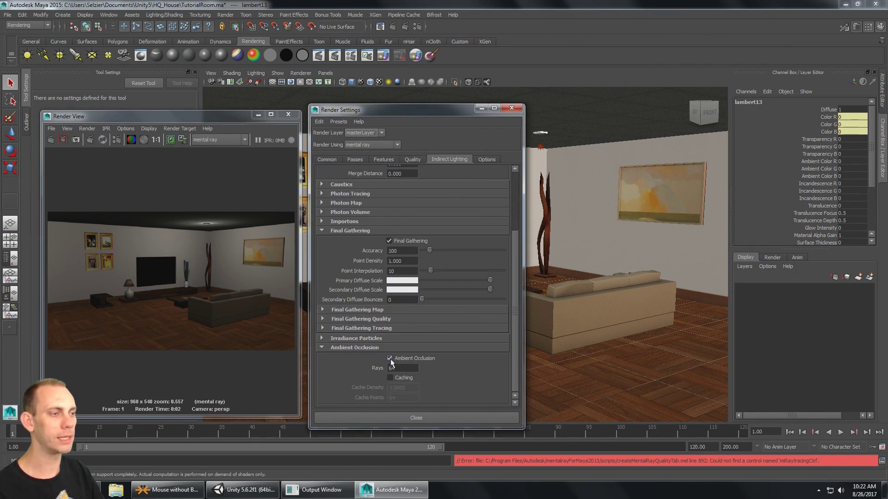
Step: Turn off Final Gathering and set the Global Illumination accuracy to 100
{"action": "left_click", "coordinate": [391, 241]}
{"action": "scroll", "coordinate": [464, 261], "scroll_direction": "up", "scroll_amount": 3}
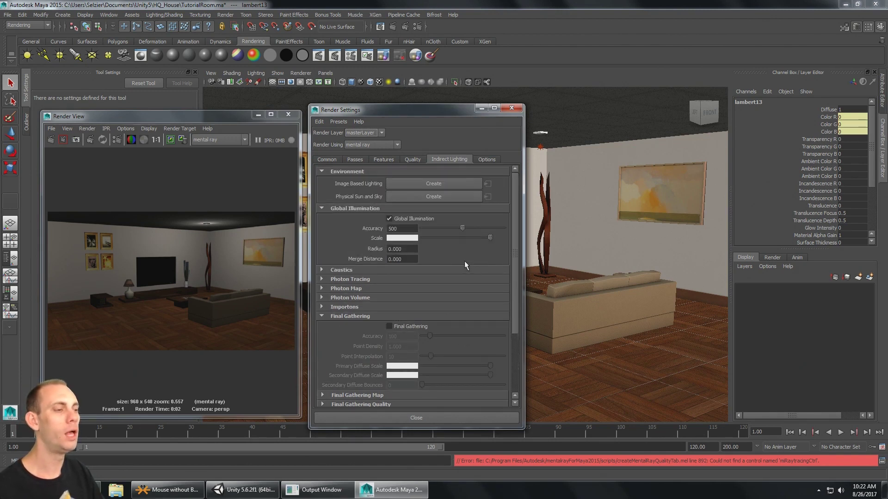
{"action": "double_click", "coordinate": [409, 228]}
{"action": "type", "text": "2"}
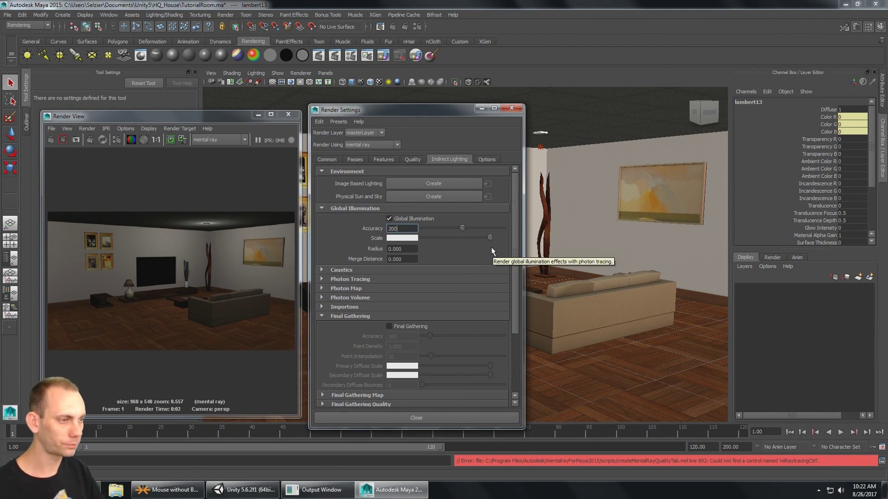
{"action": "type", "text": "00"}
{"action": "key", "text": "BackSpace"}
{"action": "key", "text": "BackSpace"}
{"action": "key", "text": "BackSpace"}
{"action": "type", "text": "100"}
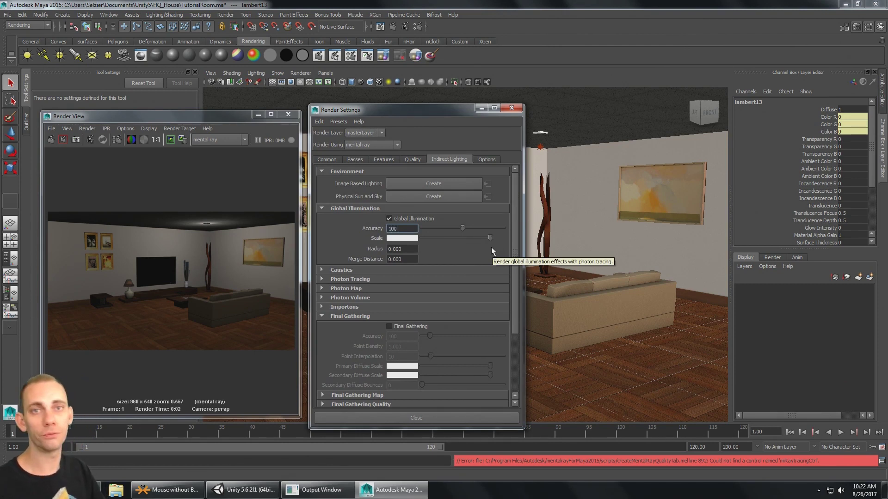
{"action": "key", "text": "Tab"}
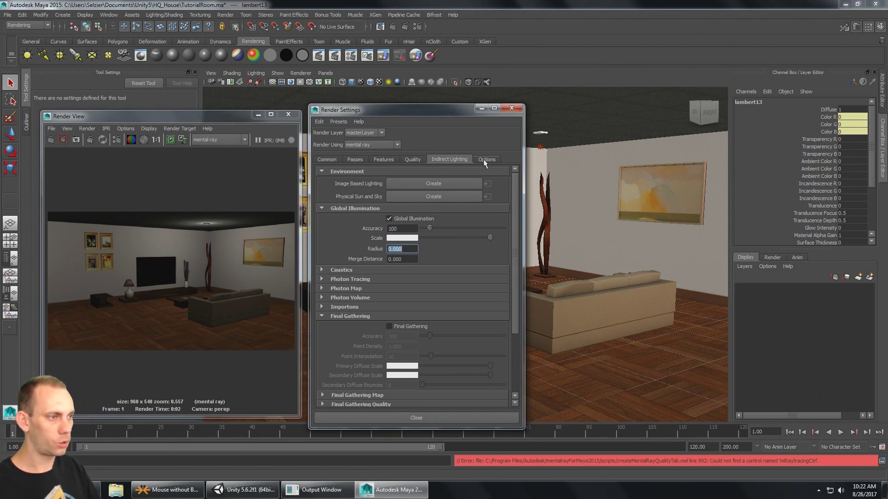
Step: Look over the remaining render settings, close them, and re-render the living room with mental ray
{"action": "left_click", "coordinate": [410, 159]}
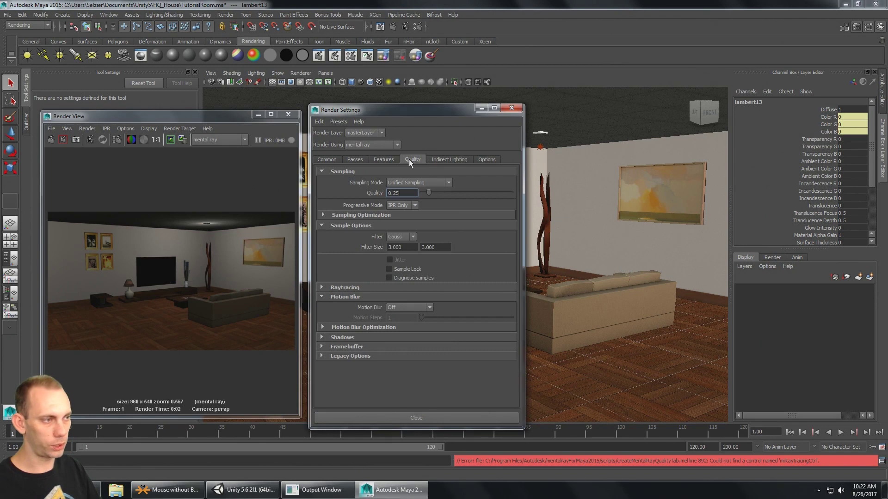
{"action": "left_click", "coordinate": [486, 160]}
{"action": "left_click", "coordinate": [456, 158]}
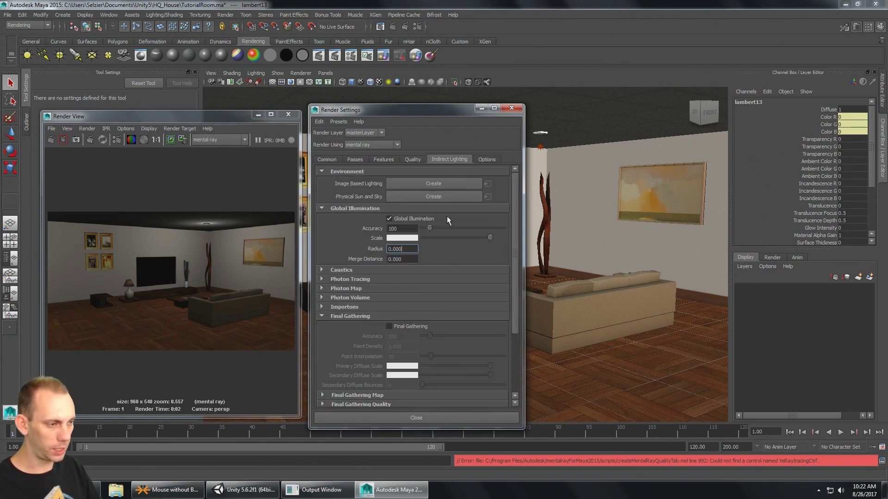
{"action": "left_click", "coordinate": [442, 417]}
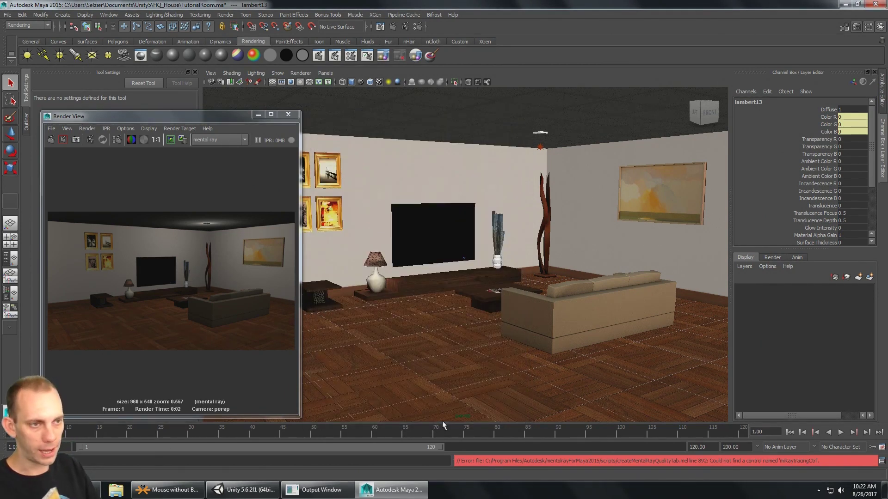
{"action": "left_click", "coordinate": [50, 140]}
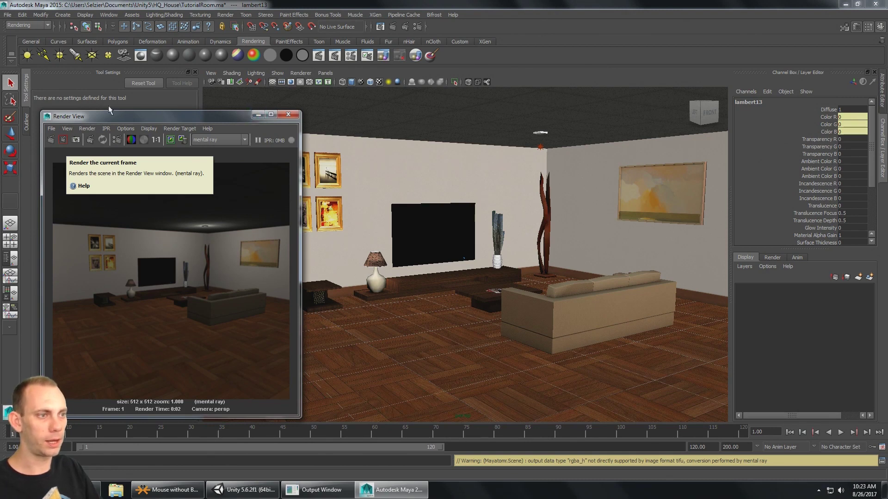
Step: Minimize the rendered image, create an area light in the room scene and show the scene's object list
{"action": "left_click", "coordinate": [258, 115]}
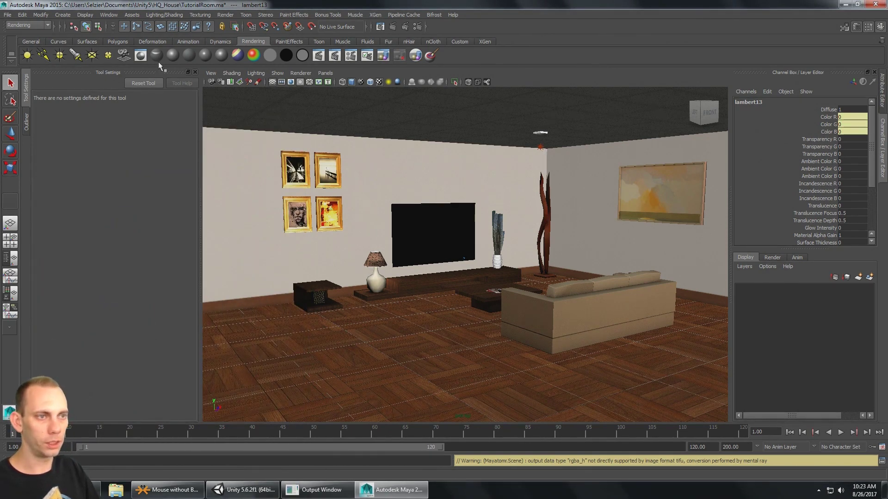
{"action": "left_click", "coordinate": [541, 149]}
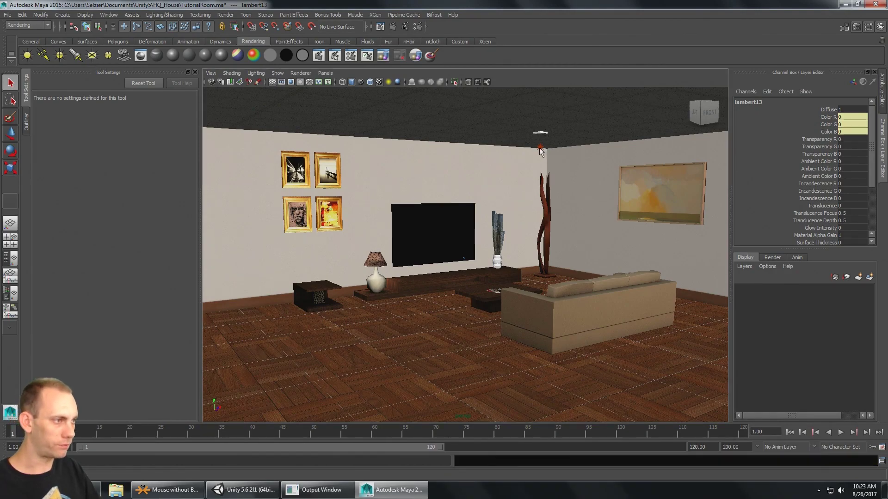
{"action": "left_click_drag", "start_coordinate": [591, 115], "coordinate": [447, 175], "text": "alt"}
{"action": "middle_click_drag", "start_coordinate": [446, 176], "coordinate": [443, 168], "text": "alt"}
{"action": "left_click_drag", "start_coordinate": [443, 169], "coordinate": [481, 154], "text": "alt"}
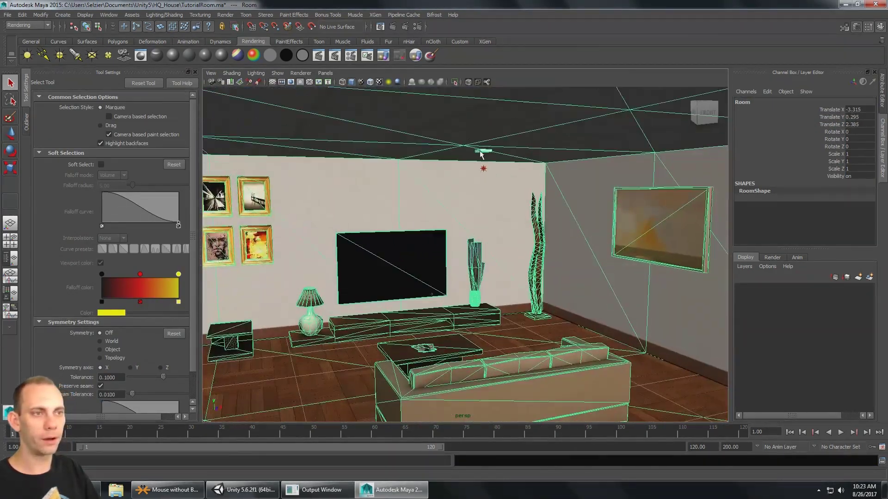
{"action": "left_click", "coordinate": [93, 57]}
{"action": "scroll", "coordinate": [521, 208], "scroll_direction": "down", "scroll_amount": 5}
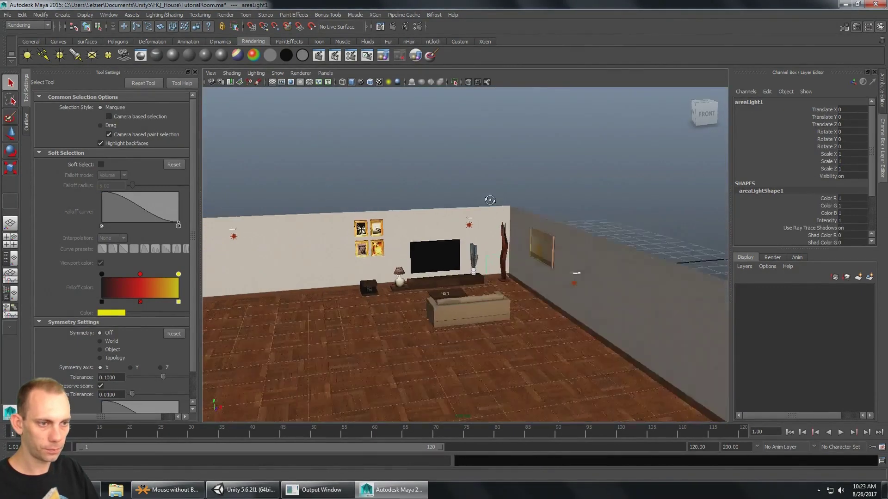
{"action": "left_click_drag", "start_coordinate": [491, 198], "coordinate": [463, 204], "text": "alt"}
{"action": "left_click", "coordinate": [26, 121]}
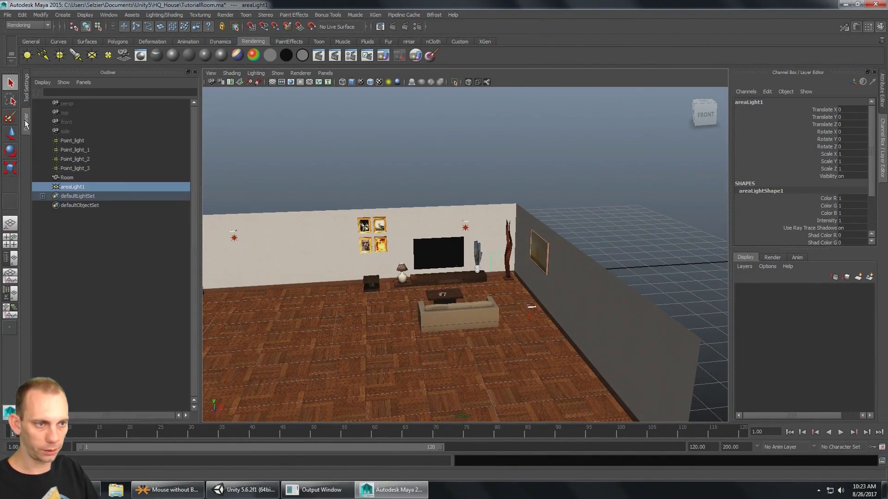
Step: Turn the new area light to aim straight down by setting its Rotate X to 270
{"action": "key", "text": "w"}
{"action": "left_click_drag", "start_coordinate": [469, 164], "coordinate": [392, 196], "text": "alt"}
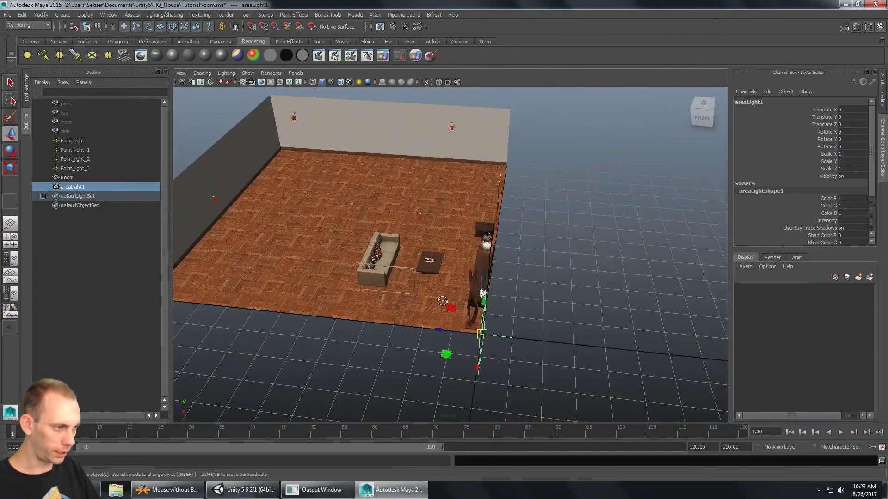
{"action": "left_click_drag", "start_coordinate": [442, 301], "coordinate": [502, 353], "text": "alt"}
{"action": "key", "text": "e"}
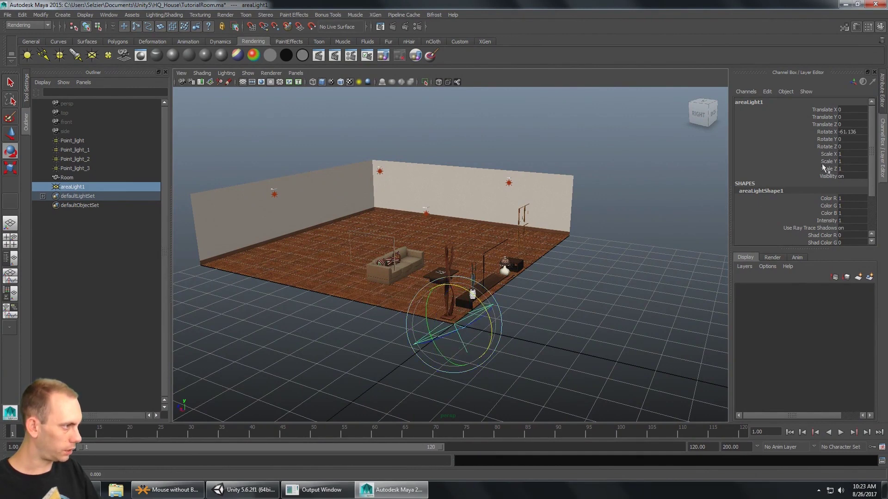
{"action": "left_click", "coordinate": [862, 133]}
{"action": "type", "text": "27"}
{"action": "left_click", "coordinate": [846, 140]}
Step: Move the area light up to ceiling height, about Y 2.91, above the corner with the TV and sofa
{"action": "left_click_drag", "start_coordinate": [574, 233], "coordinate": [439, 161], "text": "alt"}
{"action": "key", "text": "w"}
{"action": "key", "text": "f"}
{"action": "scroll", "coordinate": [459, 202], "scroll_direction": "down", "scroll_amount": 5}
{"action": "scroll", "coordinate": [473, 274], "scroll_direction": "up", "scroll_amount": 5}
{"action": "middle_click_drag", "start_coordinate": [439, 161], "coordinate": [325, 366], "text": "alt"}
{"action": "scroll", "coordinate": [386, 339], "scroll_direction": "down", "scroll_amount": 3}
{"action": "middle_click_drag", "start_coordinate": [386, 339], "coordinate": [409, 362], "text": "alt"}
{"action": "scroll", "coordinate": [410, 351], "scroll_direction": "down", "scroll_amount": 4}
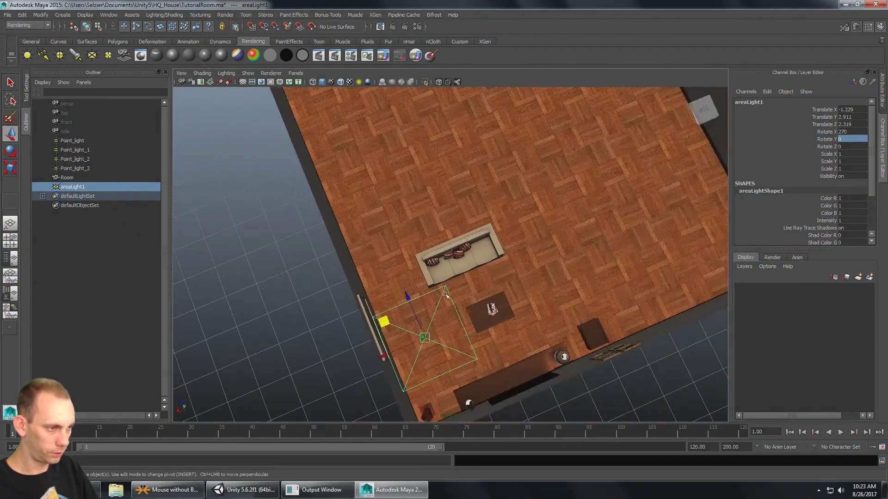
Step: Align the area light directly beneath the ceiling lamp, at about X -2.5 and Z 2.51
{"action": "left_click_drag", "start_coordinate": [385, 319], "coordinate": [381, 214]}
{"action": "scroll", "coordinate": [453, 199], "scroll_direction": "up", "scroll_amount": 4}
{"action": "left_click_drag", "start_coordinate": [382, 215], "coordinate": [376, 200], "text": "alt"}
{"action": "middle_click_drag", "start_coordinate": [376, 200], "coordinate": [472, 241], "text": "alt"}
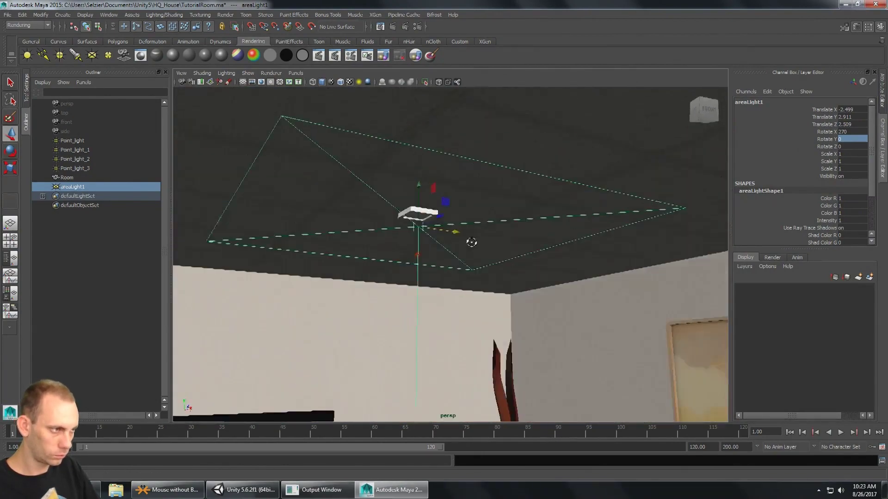
Step: Frame the TV and sofa corner from inside the room and render it with the new area light
{"action": "scroll", "coordinate": [471, 242], "scroll_direction": "down", "scroll_amount": 4}
{"action": "left_click_drag", "start_coordinate": [471, 242], "coordinate": [522, 283], "text": "alt"}
{"action": "middle_click_drag", "start_coordinate": [521, 283], "coordinate": [467, 215], "text": "alt"}
{"action": "left_click_drag", "start_coordinate": [467, 215], "coordinate": [501, 206], "text": "alt"}
{"action": "middle_click_drag", "start_coordinate": [501, 207], "coordinate": [583, 188], "text": "alt"}
{"action": "scroll", "coordinate": [580, 187], "scroll_direction": "down", "scroll_amount": 2}
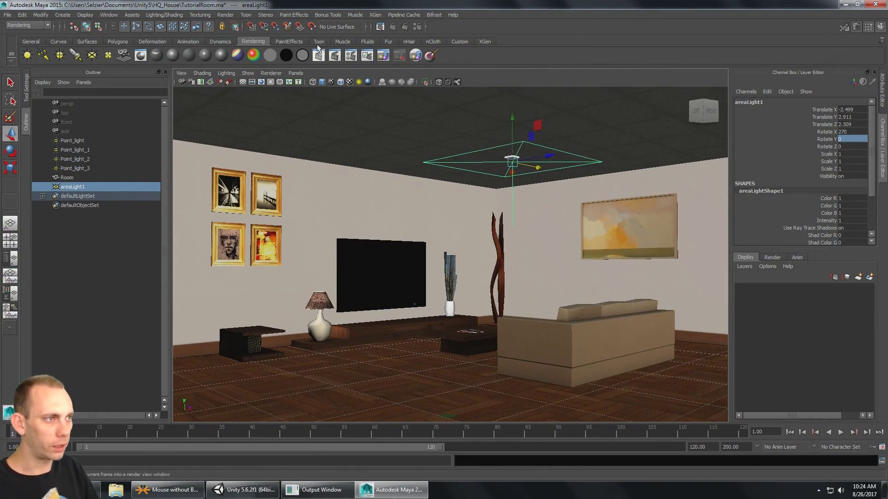
{"action": "left_click", "coordinate": [380, 26]}
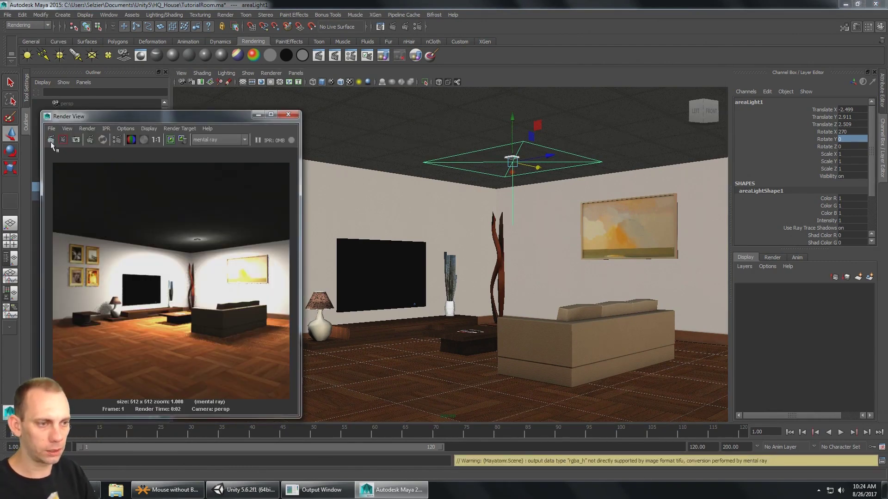
{"action": "left_click_drag", "start_coordinate": [185, 122], "coordinate": [209, 132]}
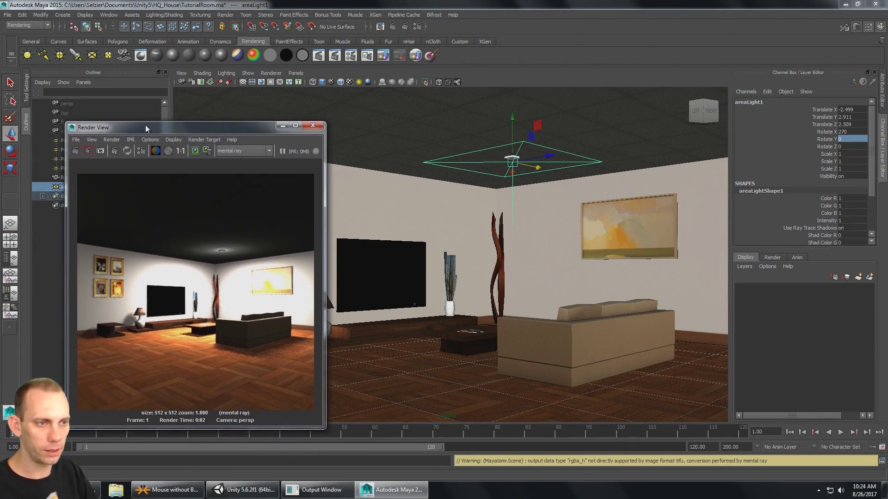
{"action": "left_click_drag", "start_coordinate": [145, 125], "coordinate": [231, 113]}
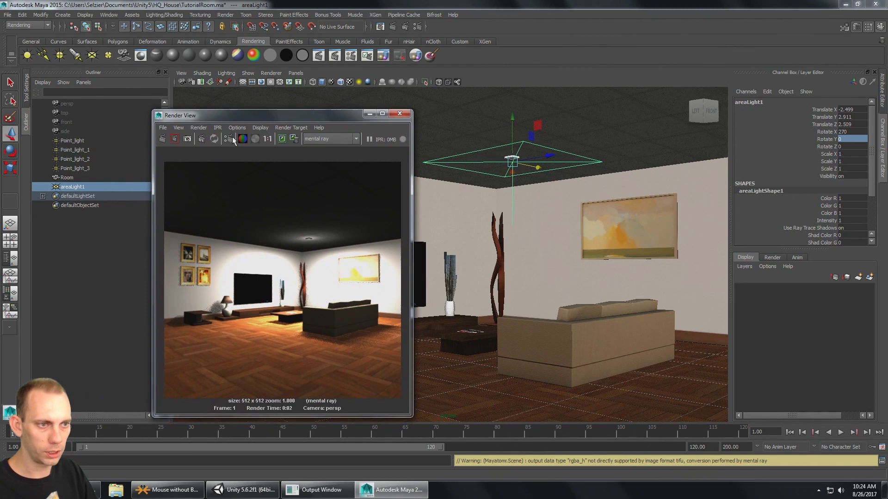
Step: Open areaLight1's attributes, darken its light color to grey and re-render the room
{"action": "left_click", "coordinate": [90, 184]}
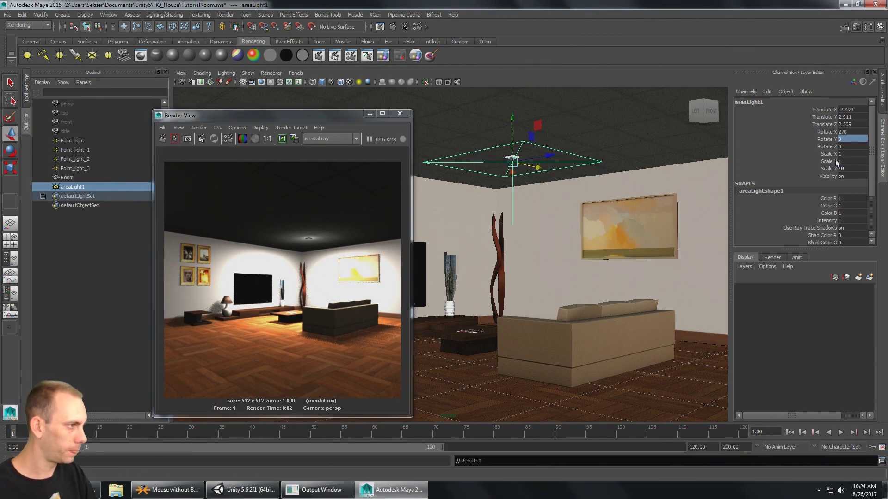
{"action": "left_click", "coordinate": [882, 98]}
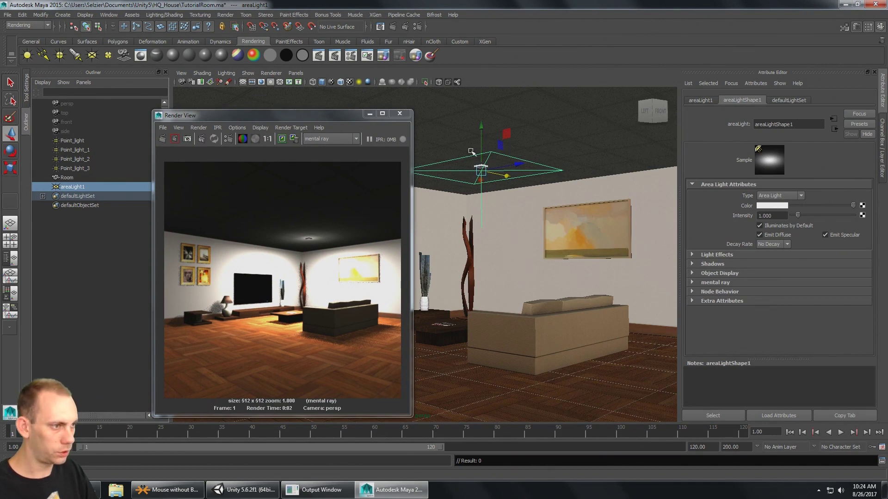
{"action": "left_click_drag", "start_coordinate": [327, 117], "coordinate": [217, 138]}
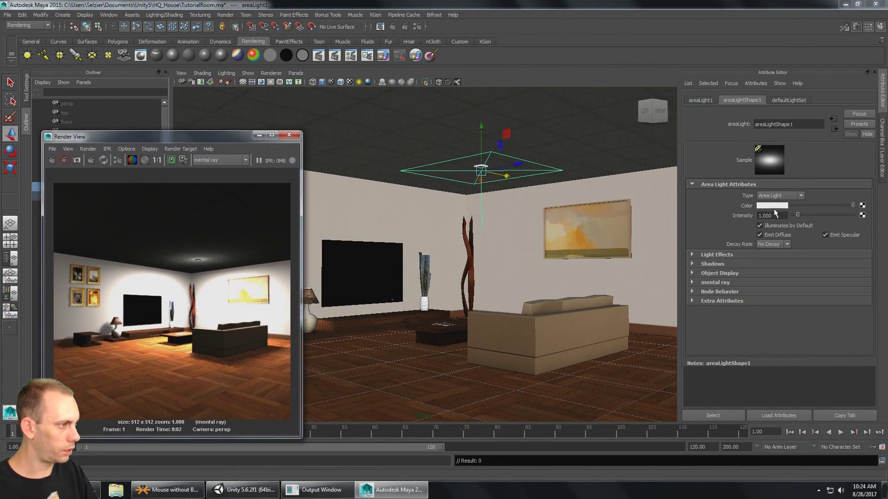
{"action": "left_click_drag", "start_coordinate": [842, 208], "coordinate": [814, 207]}
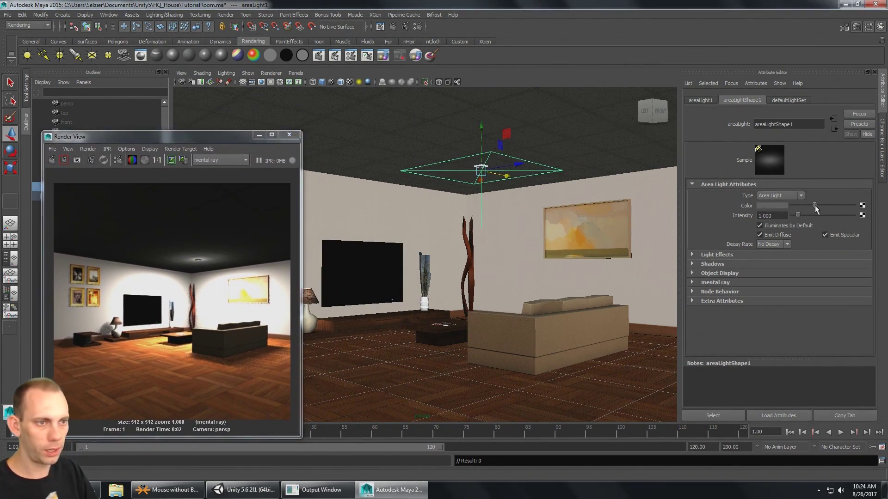
{"action": "left_click", "coordinate": [52, 161]}
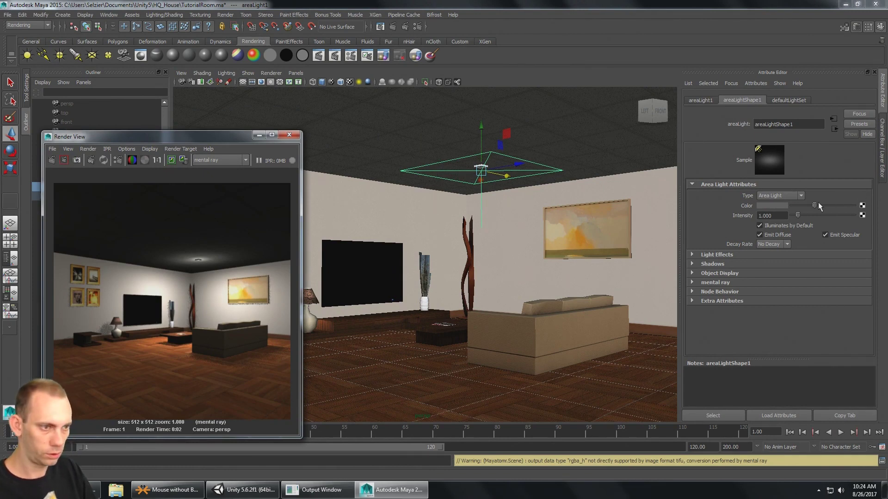
Step: Fine-tune the grey level of areaLight1's color, re-rendering after each change to compare the room's brightness
{"action": "left_click_drag", "start_coordinate": [815, 209], "coordinate": [802, 211]}
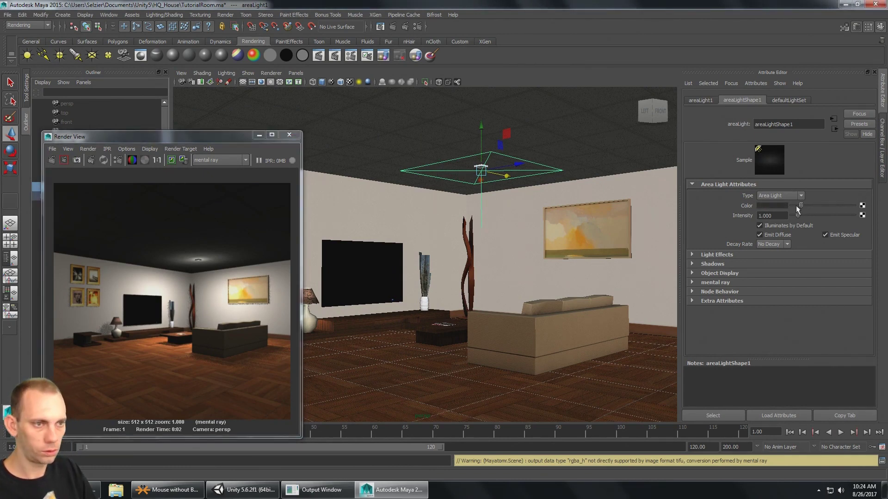
{"action": "left_click", "coordinate": [53, 160]}
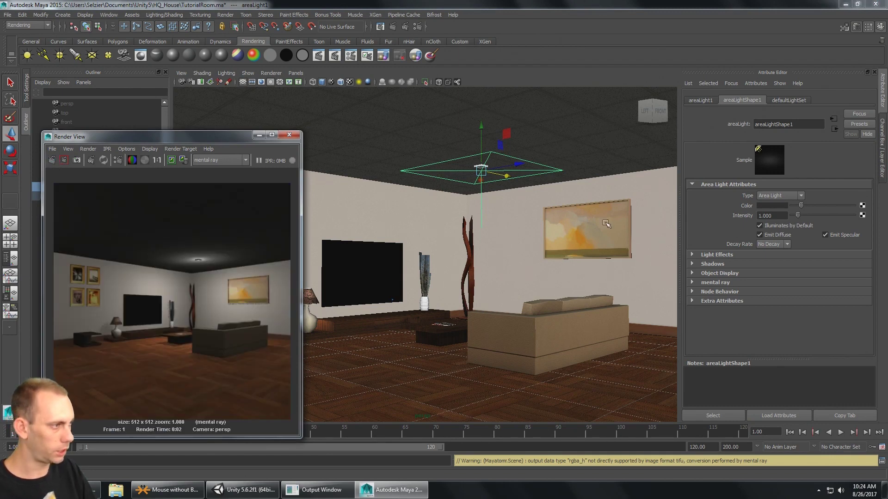
{"action": "left_click_drag", "start_coordinate": [803, 208], "coordinate": [810, 208]}
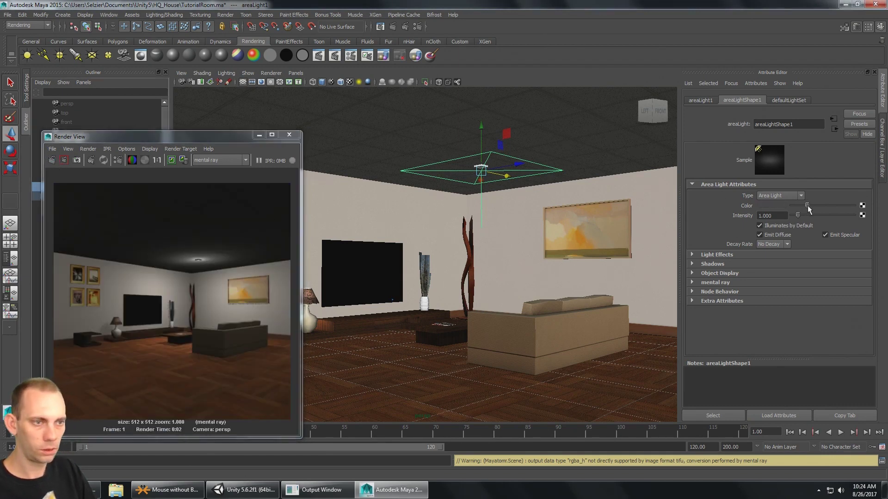
{"action": "left_click", "coordinate": [51, 160]}
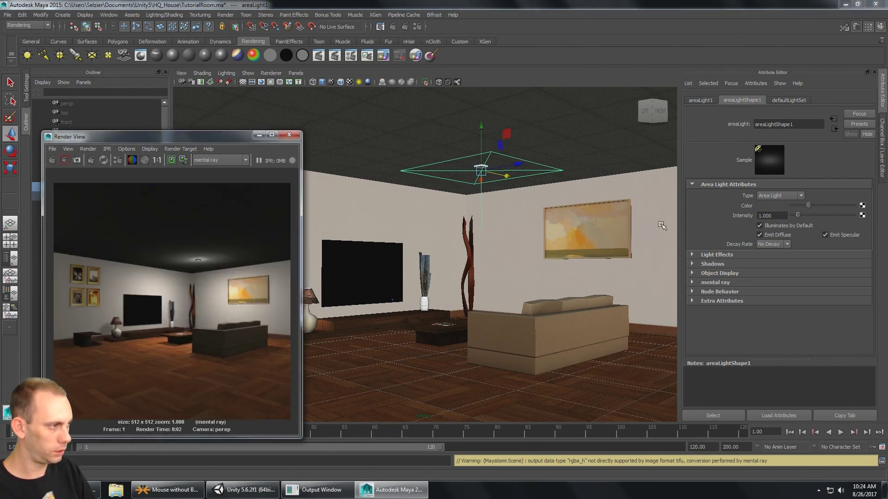
{"action": "left_click_drag", "start_coordinate": [808, 205], "coordinate": [814, 208]}
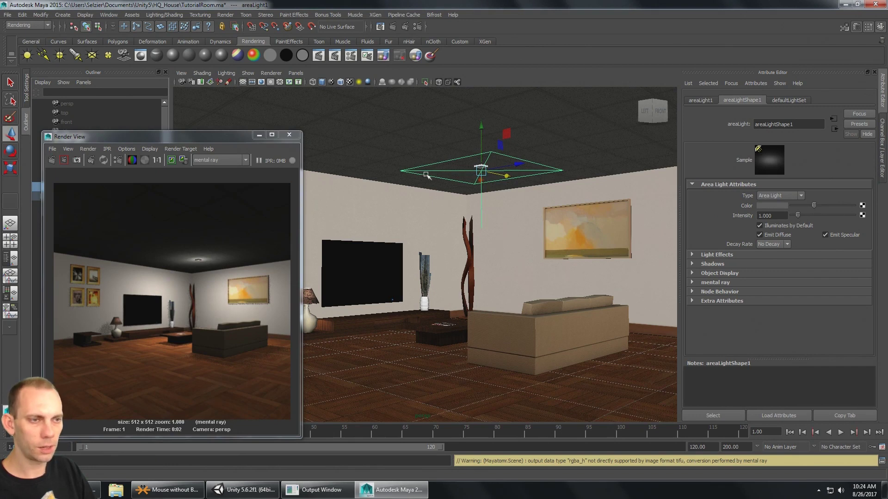
{"action": "left_click", "coordinate": [52, 160]}
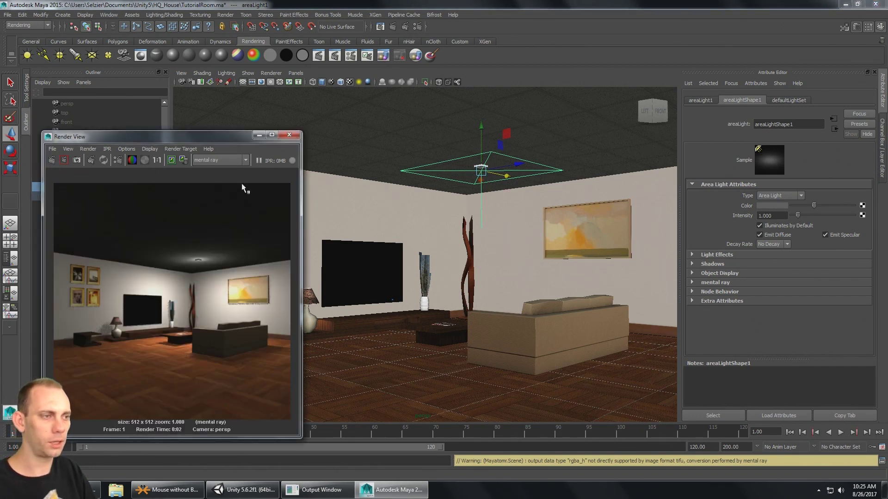
Step: Close the render and duplicate the area light, moving the copy along the ceiling to the far side of the room
{"action": "left_click", "coordinate": [292, 137]}
{"action": "scroll", "coordinate": [531, 173], "scroll_direction": "down", "scroll_amount": 8}
{"action": "left_click_drag", "start_coordinate": [530, 175], "coordinate": [513, 270], "text": "alt"}
{"action": "key", "text": "ctrl+d"}
{"action": "left_click_drag", "start_coordinate": [518, 225], "coordinate": [342, 214]}
{"action": "scroll", "coordinate": [342, 214], "scroll_direction": "up", "scroll_amount": 5}
{"action": "middle_click_drag", "start_coordinate": [358, 215], "coordinate": [414, 224], "text": "alt"}
{"action": "scroll", "coordinate": [414, 224], "scroll_direction": "down", "scroll_amount": 4}
{"action": "mouse_move", "coordinate": [415, 224]}
{"action": "left_mouse_down", "text": "alt"}
{"action": "mouse_move", "coordinate": [389, 217]}
{"action": "mouse_move", "coordinate": [412, 240]}
{"action": "left_mouse_up", "text": "alt"}
{"action": "middle_click_drag", "start_coordinate": [411, 240], "coordinate": [424, 253], "text": "alt"}
{"action": "left_click_drag", "start_coordinate": [424, 252], "coordinate": [377, 247], "text": "alt"}
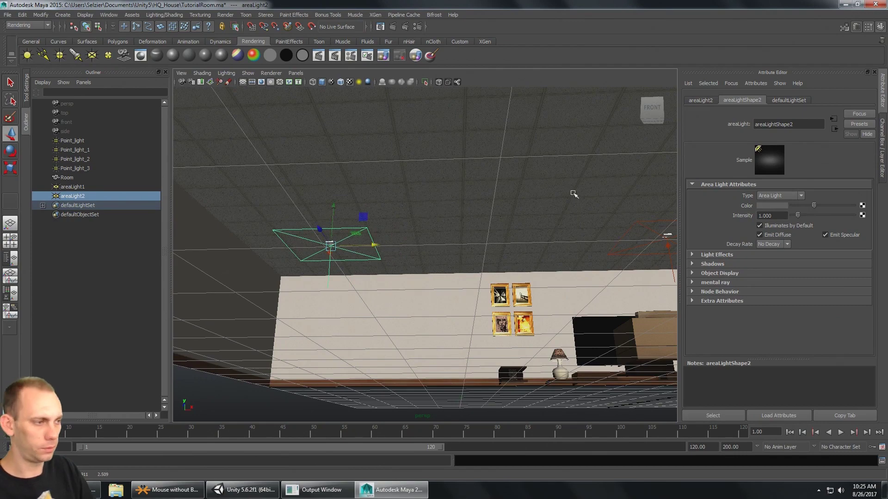
Step: Frame the TV and sofa corner again, re-render it with both area lights and close the render
{"action": "left_click_drag", "start_coordinate": [575, 192], "coordinate": [508, 240], "text": "alt"}
{"action": "scroll", "coordinate": [508, 238], "scroll_direction": "up", "scroll_amount": 5}
{"action": "middle_click_drag", "start_coordinate": [508, 237], "coordinate": [484, 176], "text": "alt"}
{"action": "left_click_drag", "start_coordinate": [485, 175], "coordinate": [507, 154], "text": "alt"}
{"action": "middle_click_drag", "start_coordinate": [508, 154], "coordinate": [500, 175], "text": "alt"}
{"action": "left_click_drag", "start_coordinate": [499, 174], "coordinate": [494, 176], "text": "alt"}
{"action": "left_click", "coordinate": [380, 26]}
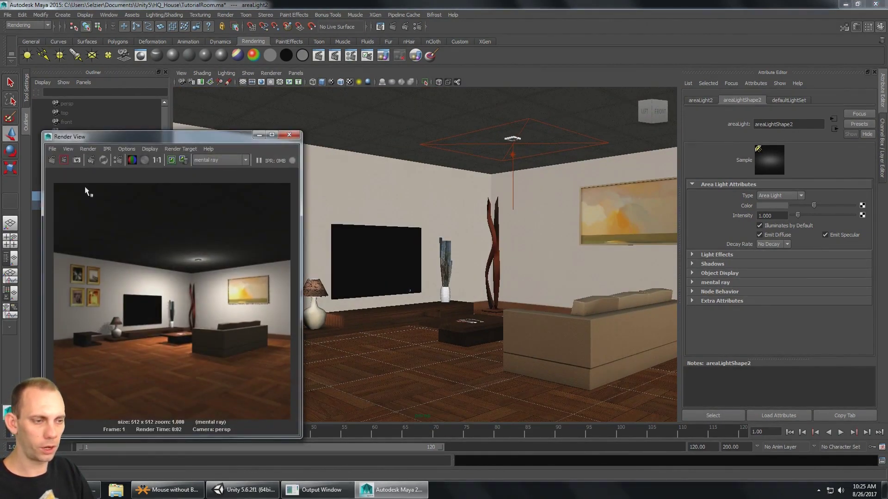
{"action": "left_click", "coordinate": [52, 160]}
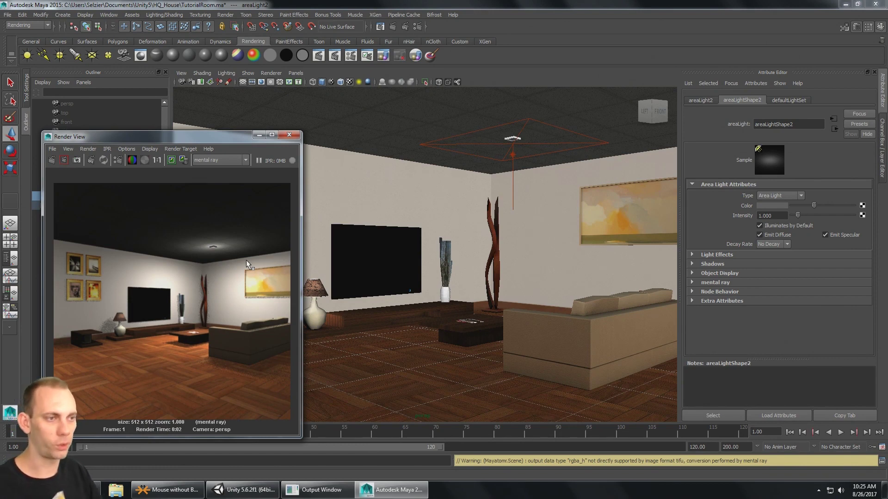
{"action": "left_click", "coordinate": [293, 137]}
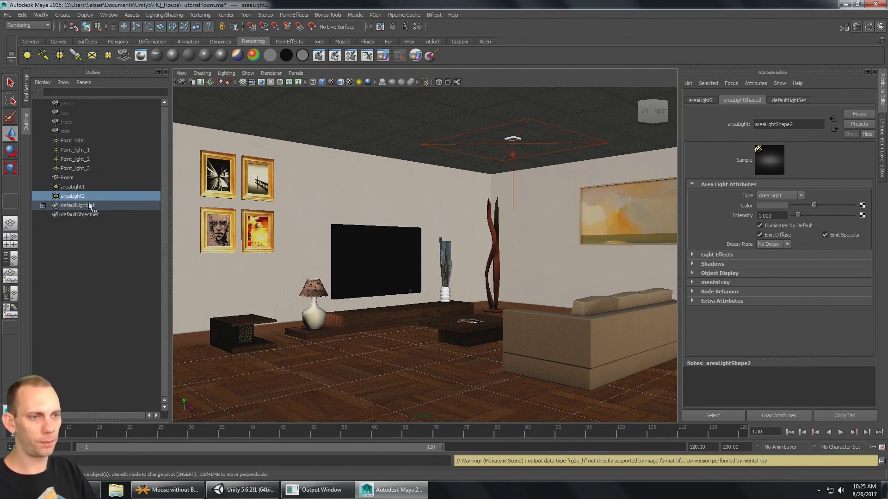
Step: Expand areaLight1's raytrace shadow attributes and review its Shadow Rays setting
{"action": "left_click", "coordinate": [83, 187]}
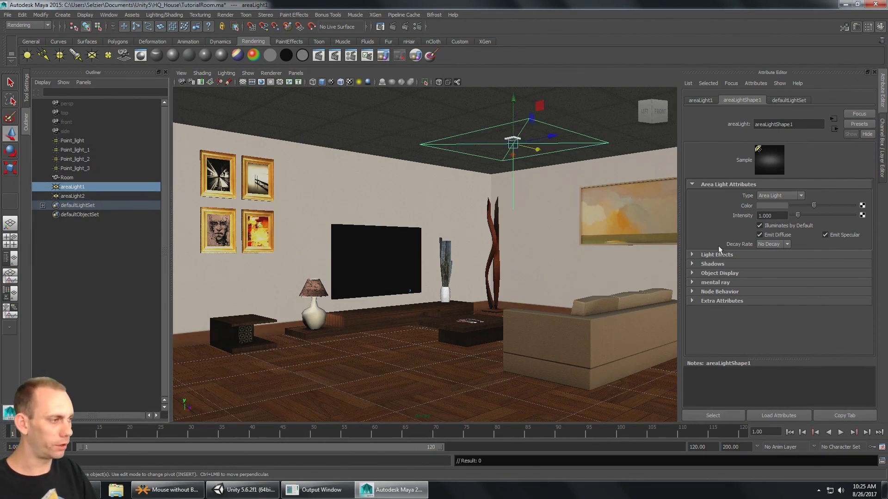
{"action": "left_click", "coordinate": [693, 264]}
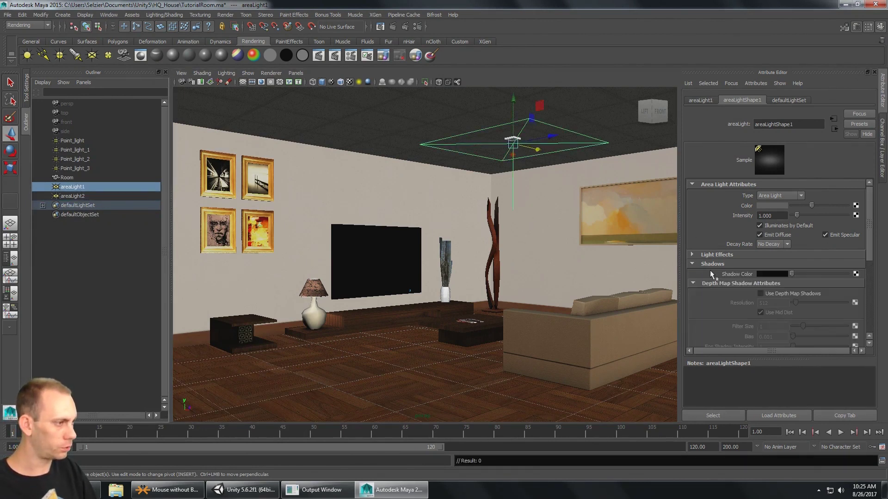
{"action": "left_click", "coordinate": [771, 313]}
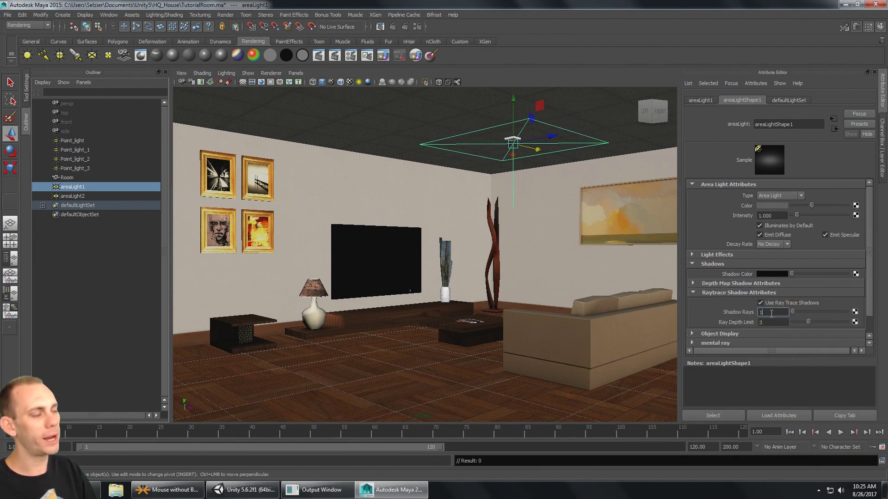
{"action": "scroll", "coordinate": [391, 200], "scroll_direction": "down", "scroll_amount": 3}
{"action": "mouse_move", "coordinate": [435, 196]}
{"action": "left_mouse_down", "text": "alt"}
{"action": "mouse_move", "coordinate": [428, 206]}
{"action": "mouse_move", "coordinate": [440, 198]}
{"action": "left_mouse_up", "text": "alt"}
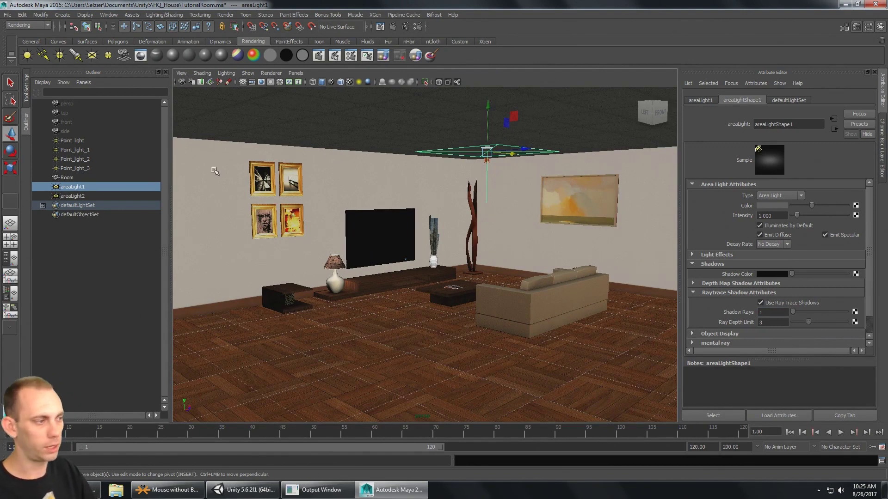
Step: Compare the attributes of the area lights and the imported point lights, ending with both area lights selected
{"action": "left_click", "coordinate": [91, 195]}
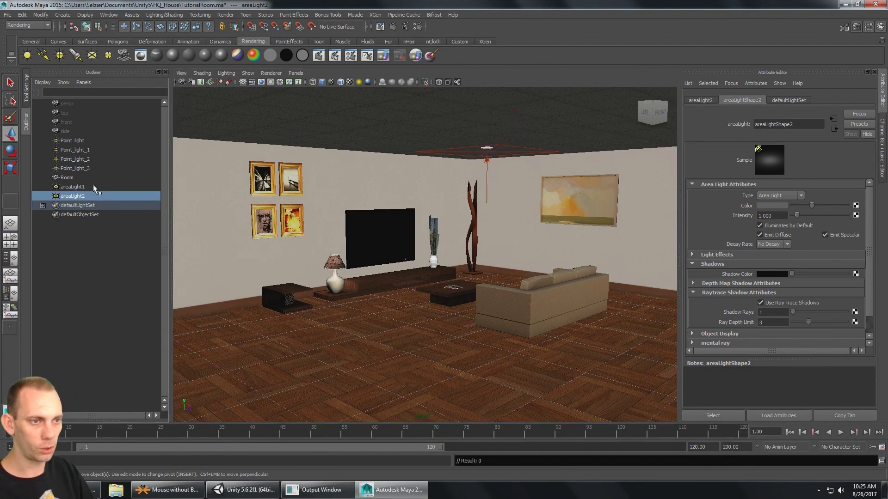
{"action": "left_click", "coordinate": [93, 187]}
{"action": "left_click", "coordinate": [100, 143]}
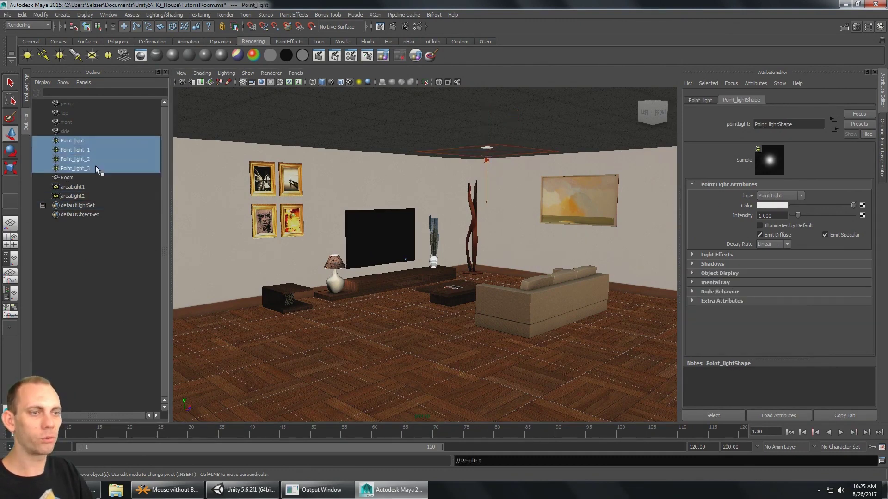
{"action": "left_click", "coordinate": [95, 168], "text": "shift"}
{"action": "left_click", "coordinate": [102, 188]}
{"action": "left_click", "coordinate": [98, 195], "text": "shift"}
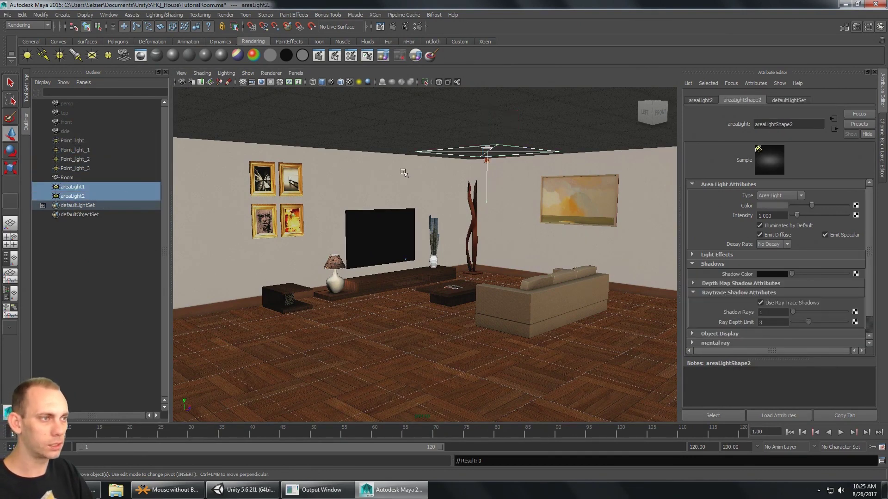
Step: Open the render view and re-render the full TV and sofa corner with mental ray
{"action": "left_click", "coordinate": [380, 27]}
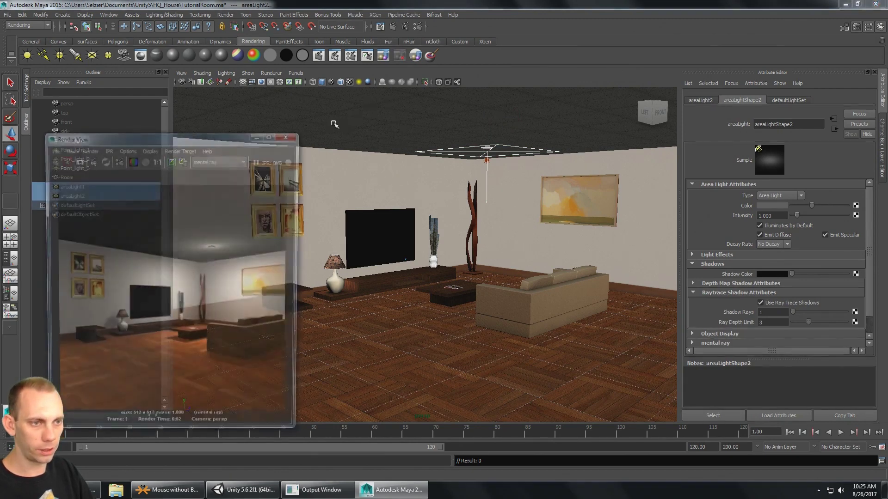
{"action": "left_click", "coordinate": [52, 161]}
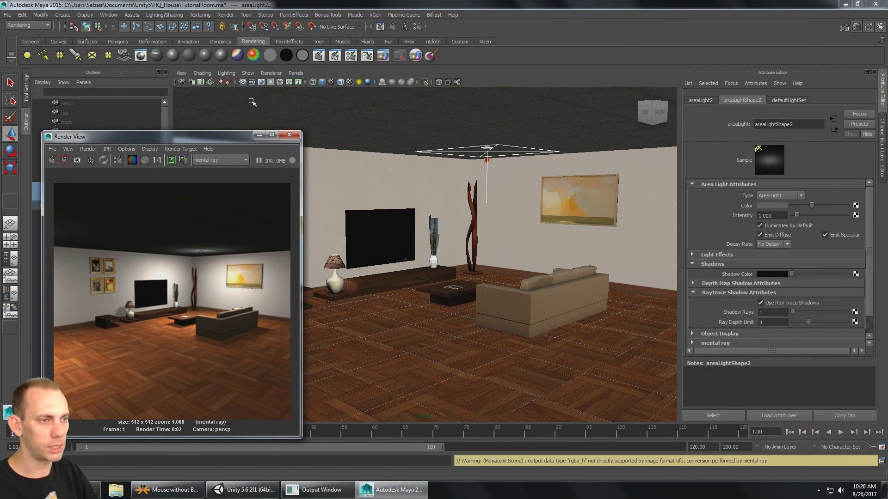
{"action": "left_click_drag", "start_coordinate": [228, 137], "coordinate": [202, 134]}
Step: Frame a close-up of the table lamp beside the TV stand and render it
{"action": "right_click", "coordinate": [570, 154]}
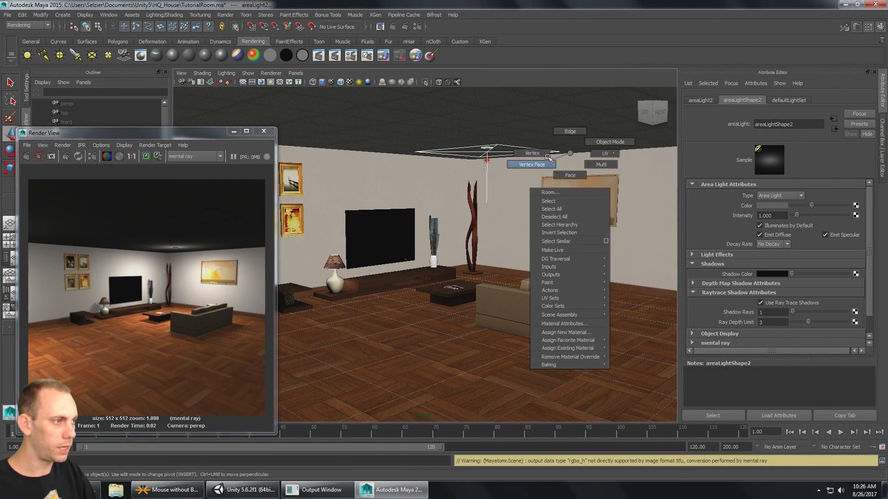
{"action": "scroll", "coordinate": [520, 193], "scroll_direction": "up", "scroll_amount": 5}
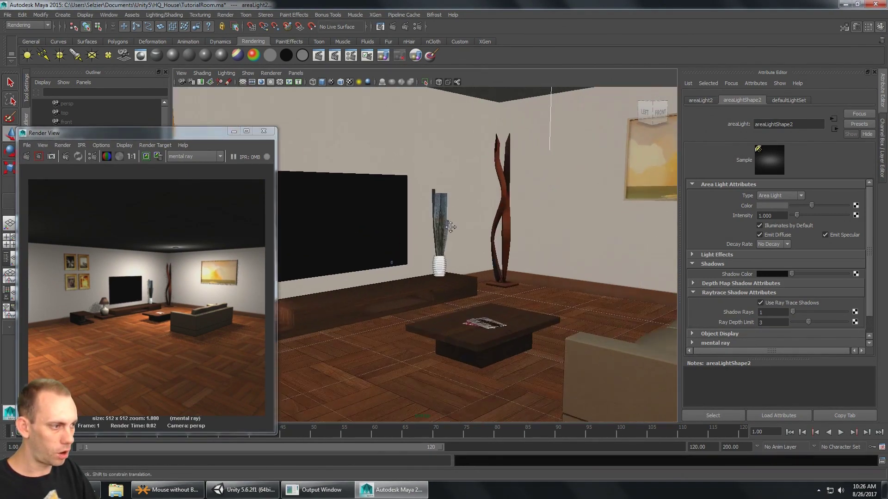
{"action": "left_click_drag", "start_coordinate": [584, 204], "coordinate": [532, 219], "text": "alt"}
{"action": "scroll", "coordinate": [534, 226], "scroll_direction": "up", "scroll_amount": 8}
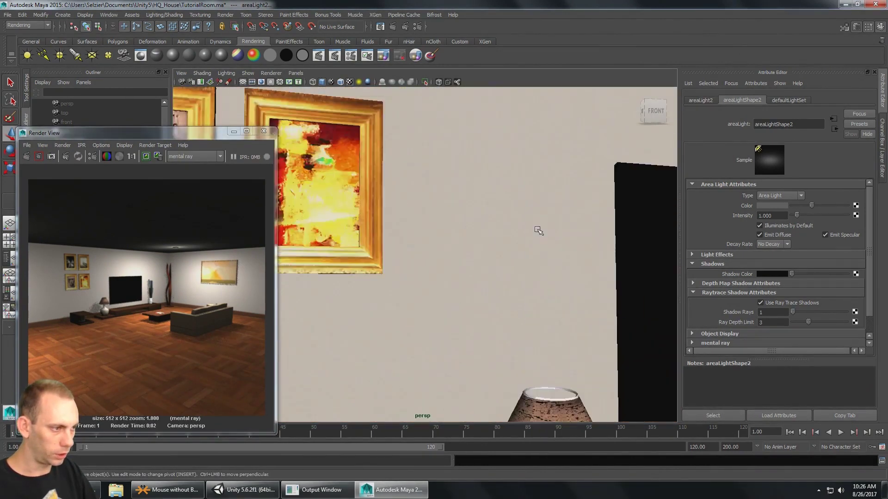
{"action": "middle_click_drag", "start_coordinate": [536, 227], "coordinate": [499, 157], "text": "alt"}
{"action": "middle_click_drag", "start_coordinate": [565, 207], "coordinate": [515, 159], "text": "alt"}
{"action": "left_click_drag", "start_coordinate": [515, 178], "coordinate": [529, 198], "text": "alt"}
{"action": "middle_click_drag", "start_coordinate": [529, 199], "coordinate": [548, 222], "text": "alt"}
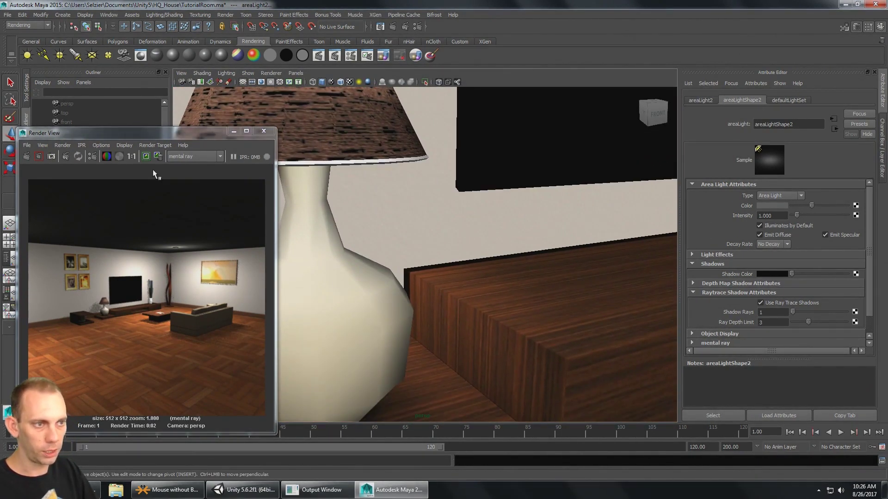
{"action": "left_click", "coordinate": [26, 157]}
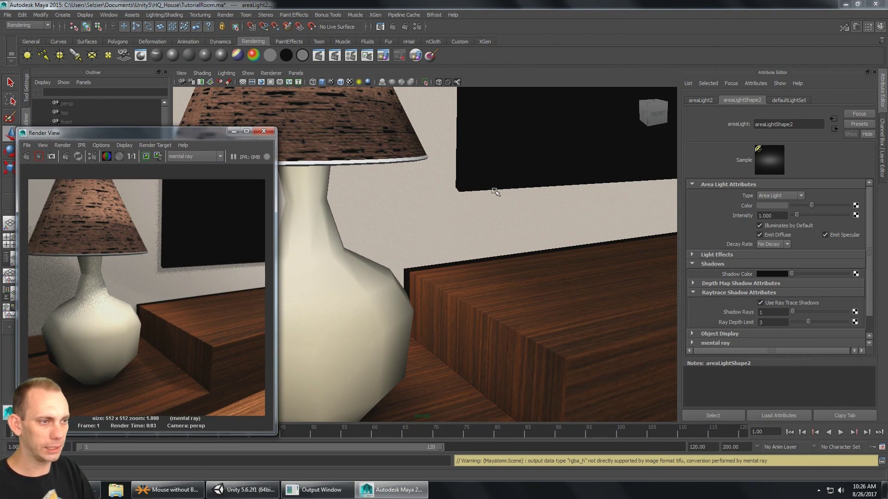
Step: Select and frame Point_light and Point_light_2 to check where they sit relative to the room
{"action": "scroll", "coordinate": [495, 192], "scroll_direction": "down", "scroll_amount": 5}
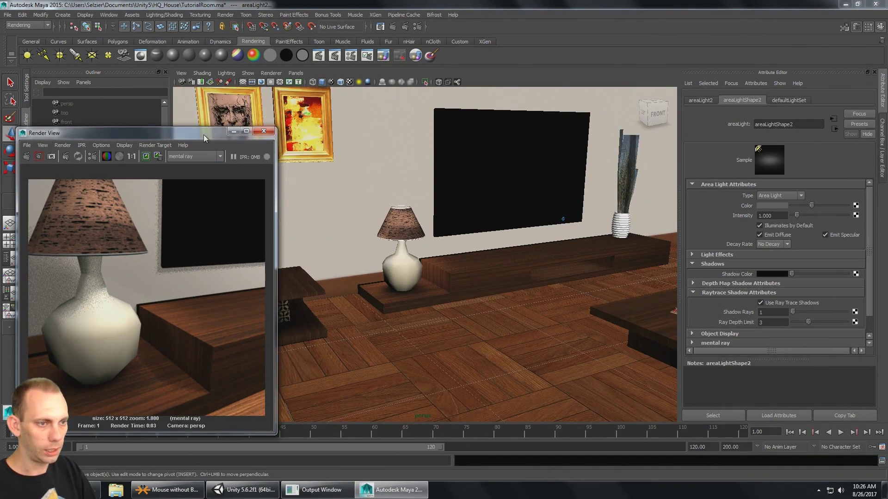
{"action": "left_click_drag", "start_coordinate": [203, 135], "coordinate": [303, 269]}
{"action": "left_click", "coordinate": [72, 140]}
{"action": "scroll", "coordinate": [600, 147], "scroll_direction": "down", "scroll_amount": 5}
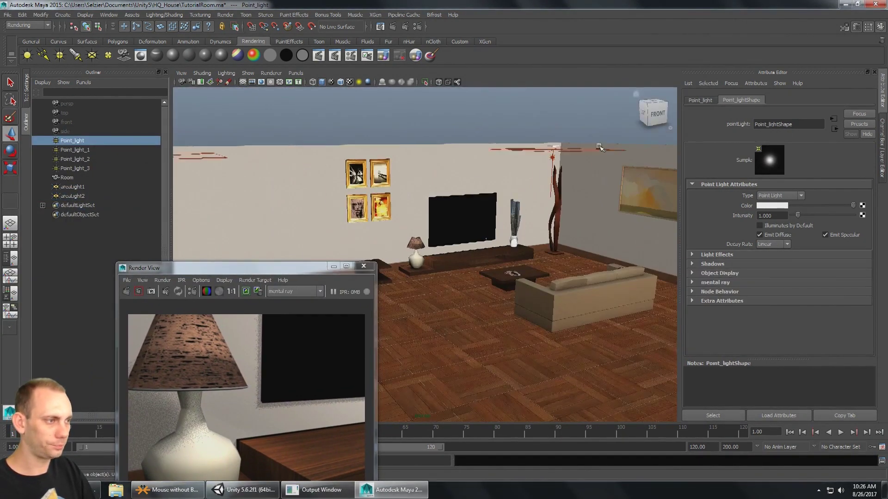
{"action": "scroll", "coordinate": [564, 160], "scroll_direction": "down", "scroll_amount": 3}
{"action": "left_click_drag", "start_coordinate": [520, 183], "coordinate": [486, 214], "text": "alt"}
{"action": "key", "text": "f"}
{"action": "middle_click_drag", "start_coordinate": [446, 183], "coordinate": [407, 226], "text": "alt"}
{"action": "left_click_drag", "start_coordinate": [407, 226], "coordinate": [488, 114], "text": "alt"}
{"action": "scroll", "coordinate": [488, 114], "scroll_direction": "down", "scroll_amount": 8}
{"action": "middle_click_drag", "start_coordinate": [523, 222], "coordinate": [489, 235], "text": "alt"}
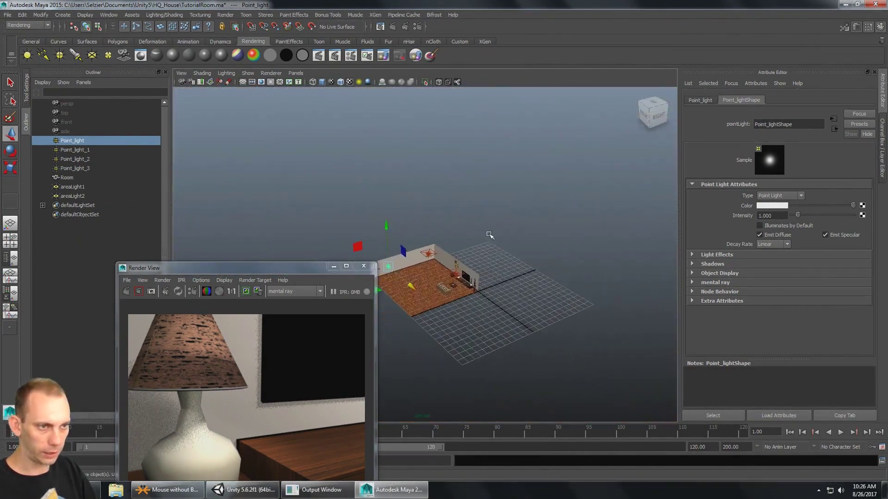
{"action": "left_click_drag", "start_coordinate": [489, 235], "coordinate": [323, 196], "text": "alt"}
{"action": "left_click", "coordinate": [110, 159]}
{"action": "key", "text": "f"}
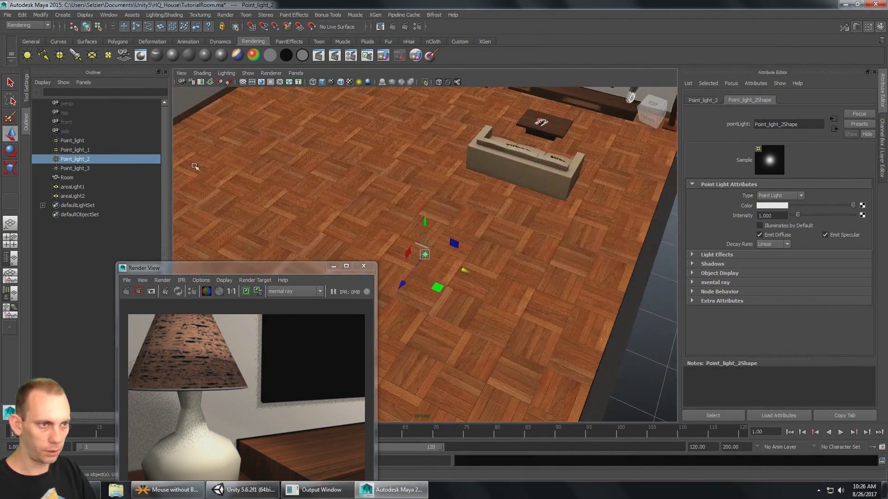
Step: Duplicate Point_light_1 and move the copy down into the shade of the table lamp beside the TV
{"action": "left_click", "coordinate": [70, 150]}
{"action": "key", "text": "f"}
{"action": "left_click_drag", "start_coordinate": [481, 241], "coordinate": [466, 180], "text": "alt"}
{"action": "scroll", "coordinate": [467, 183], "scroll_direction": "down", "scroll_amount": 8}
{"action": "middle_click_drag", "start_coordinate": [575, 231], "coordinate": [509, 230], "text": "alt"}
{"action": "left_click_drag", "start_coordinate": [509, 230], "coordinate": [472, 250], "text": "alt"}
{"action": "scroll", "coordinate": [472, 250], "scroll_direction": "up", "scroll_amount": 3}
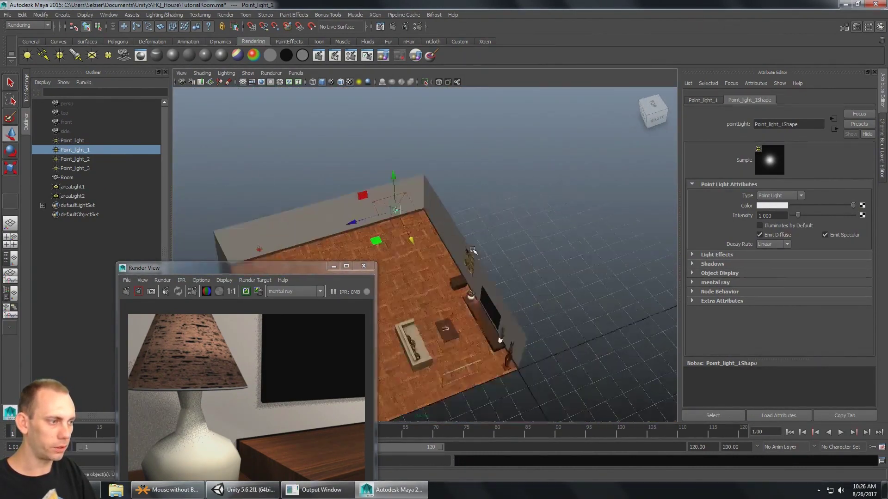
{"action": "scroll", "coordinate": [472, 250], "scroll_direction": "up", "scroll_amount": 6}
{"action": "middle_click_drag", "start_coordinate": [472, 250], "coordinate": [475, 222], "text": "alt"}
{"action": "left_click_drag", "start_coordinate": [476, 222], "coordinate": [518, 203], "text": "alt"}
{"action": "key", "text": "ctrl+d"}
{"action": "left_click_drag", "start_coordinate": [341, 123], "coordinate": [342, 185]}
{"action": "left_click_drag", "start_coordinate": [432, 155], "coordinate": [407, 188], "text": "alt"}
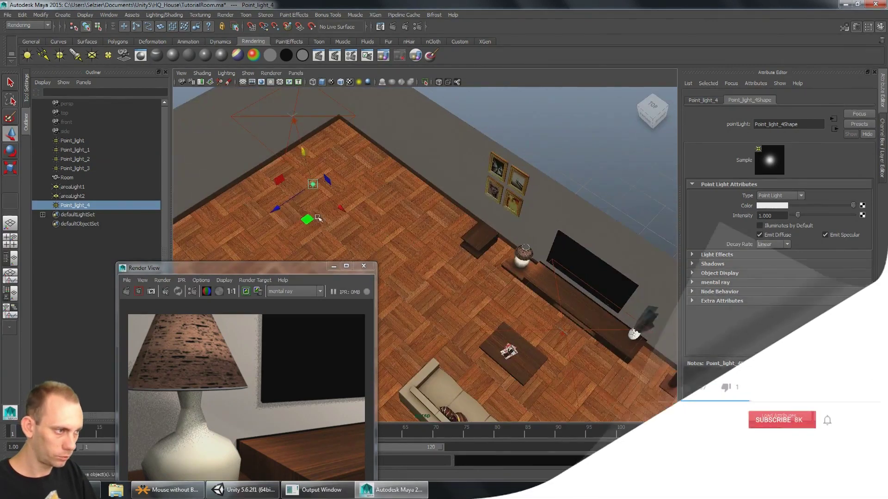
{"action": "left_click_drag", "start_coordinate": [309, 219], "coordinate": [601, 222]}
{"action": "left_click_drag", "start_coordinate": [431, 231], "coordinate": [432, 199]}
Step: Render the TV wall with the new lamp light, plus a close-up of the table lamp, and inspect the image
{"action": "left_click_drag", "start_coordinate": [416, 263], "coordinate": [241, 119], "text": "alt"}
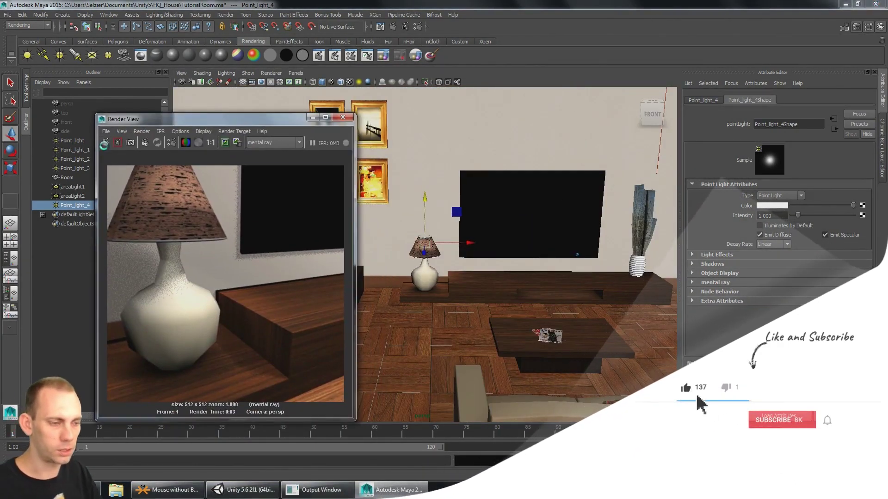
{"action": "left_click", "coordinate": [104, 144]}
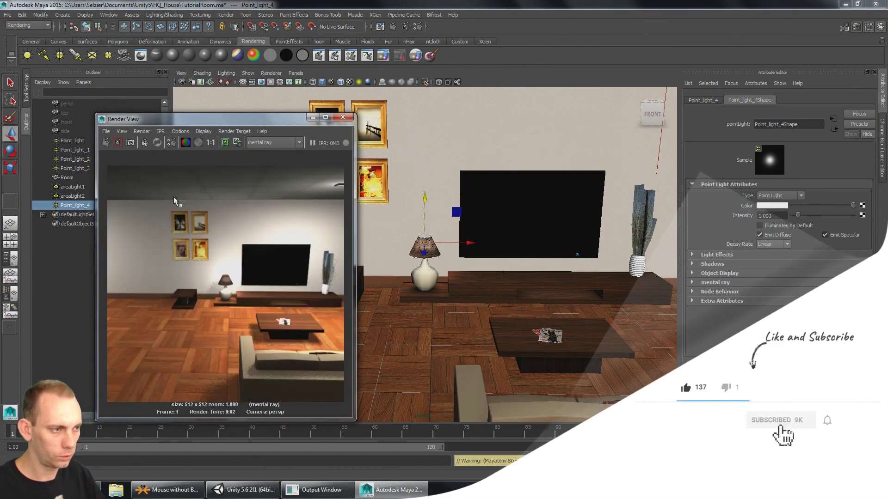
{"action": "right_click_drag", "start_coordinate": [402, 252], "coordinate": [512, 260], "text": "alt"}
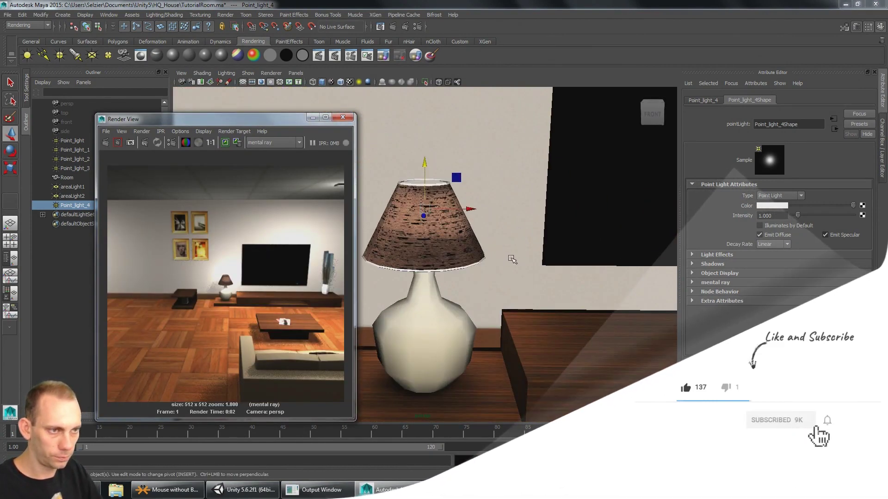
{"action": "scroll", "coordinate": [512, 259], "scroll_direction": "up", "scroll_amount": 2}
{"action": "left_click", "coordinate": [104, 143]}
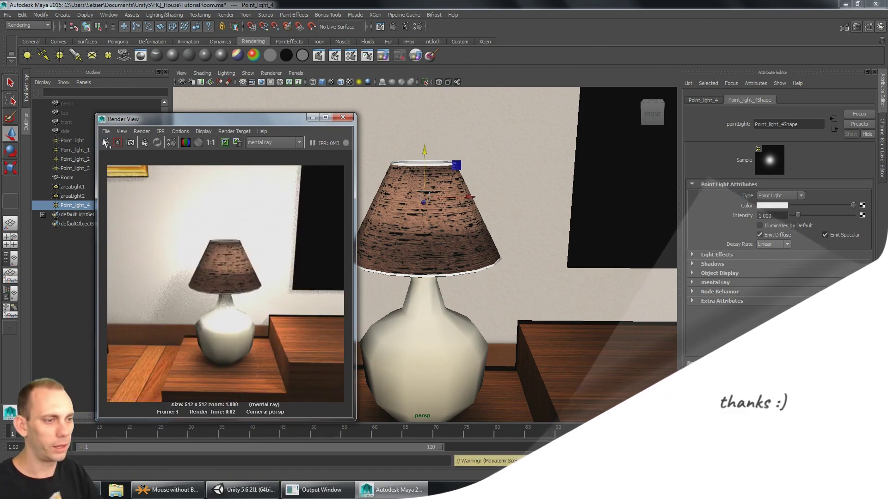
{"action": "scroll", "coordinate": [238, 176], "scroll_direction": "down", "scroll_amount": 2}
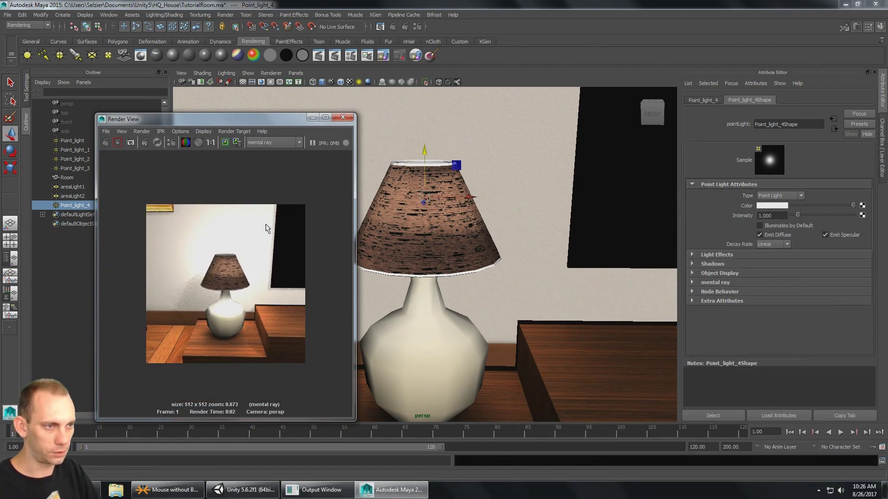
{"action": "scroll", "coordinate": [268, 229], "scroll_direction": "up", "scroll_amount": 2}
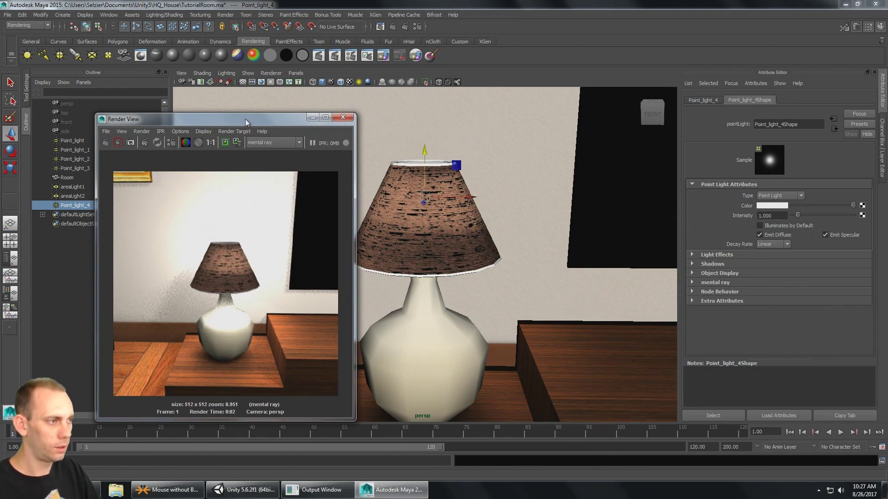
Step: Examine the plant vase and the wooden sculpture in the corner beside the TV from several close angles
{"action": "left_click_drag", "start_coordinate": [246, 123], "coordinate": [189, 127]}
{"action": "scroll", "coordinate": [527, 183], "scroll_direction": "down", "scroll_amount": 6}
{"action": "middle_click_drag", "start_coordinate": [527, 182], "coordinate": [465, 202], "text": "alt"}
{"action": "mouse_move", "coordinate": [466, 202]}
{"action": "left_mouse_down", "text": "alt"}
{"action": "mouse_move", "coordinate": [537, 197]}
{"action": "mouse_move", "coordinate": [446, 216]}
{"action": "mouse_move", "coordinate": [493, 212]}
{"action": "left_mouse_up", "text": "alt"}
{"action": "mouse_move", "coordinate": [493, 213]}
{"action": "middle_mouse_down", "text": "alt"}
{"action": "mouse_move", "coordinate": [415, 212]}
{"action": "mouse_move", "coordinate": [445, 236]}
{"action": "middle_mouse_up", "text": "alt"}
{"action": "scroll", "coordinate": [416, 213], "scroll_direction": "up", "scroll_amount": 6}
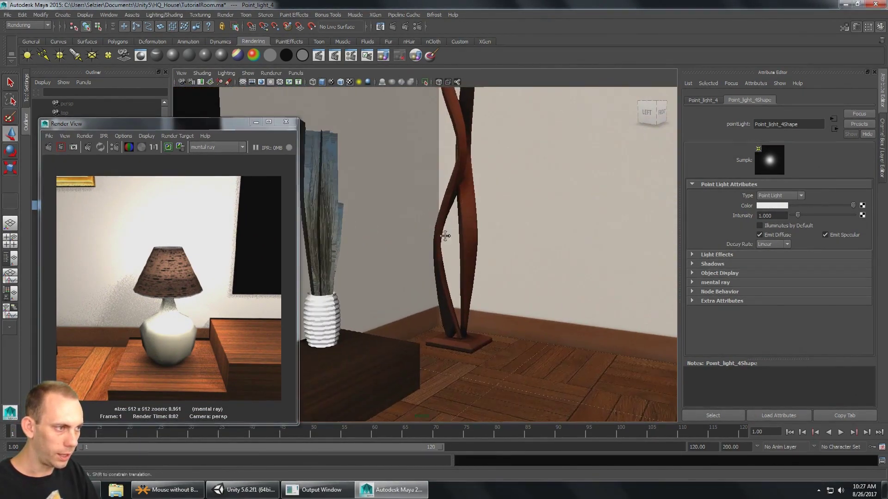
{"action": "right_click_drag", "start_coordinate": [445, 237], "coordinate": [471, 241], "text": "alt"}
{"action": "left_click_drag", "start_coordinate": [472, 241], "coordinate": [425, 250], "text": "alt"}
{"action": "middle_click_drag", "start_coordinate": [426, 250], "coordinate": [377, 254], "text": "alt"}
{"action": "right_click_drag", "start_coordinate": [377, 254], "coordinate": [472, 252], "text": "alt"}
{"action": "middle_click_drag", "start_coordinate": [474, 251], "coordinate": [436, 224], "text": "alt"}
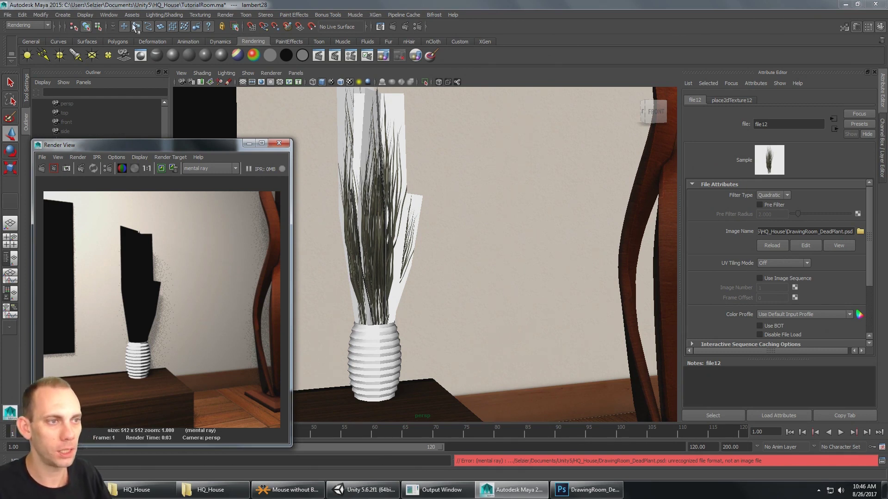
Step: Open the Hypershade and display the attributes of the dead plant's lambert28 material
{"action": "left_click", "coordinate": [109, 14]}
{"action": "mouse_move", "coordinate": [151, 59]}
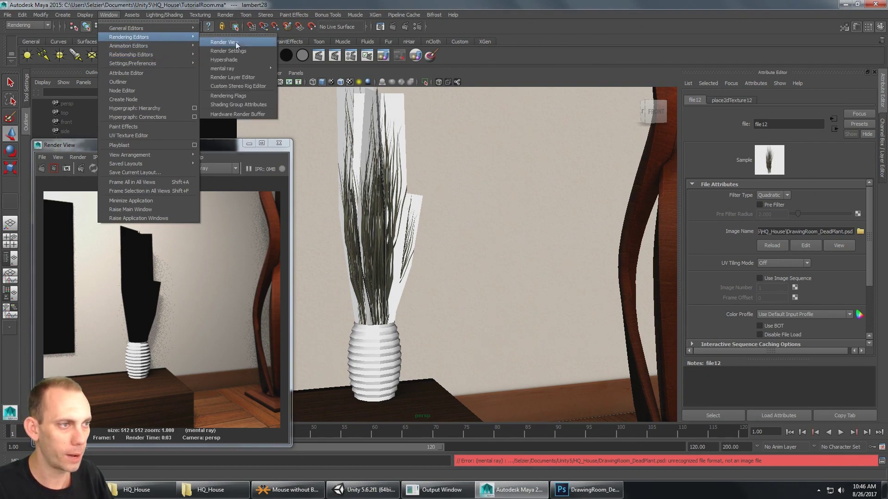
{"action": "left_click", "coordinate": [245, 61]}
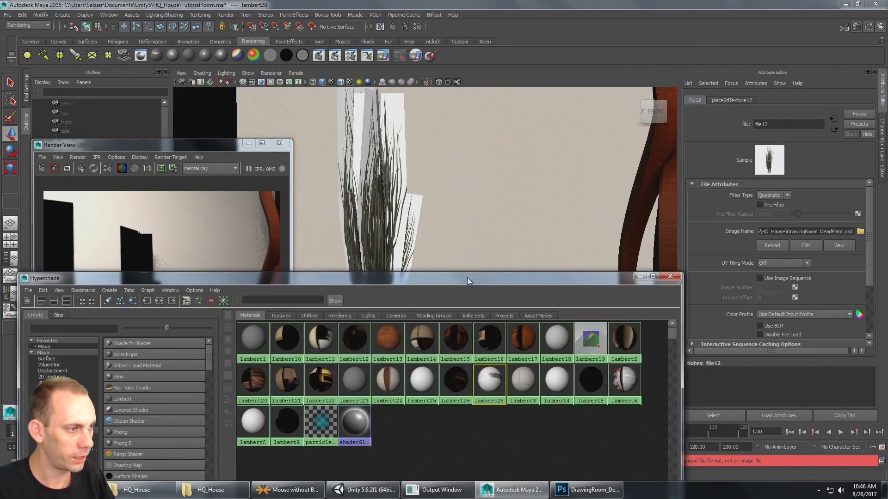
{"action": "left_click_drag", "start_coordinate": [467, 278], "coordinate": [560, 106]}
{"action": "left_click", "coordinate": [622, 211]}
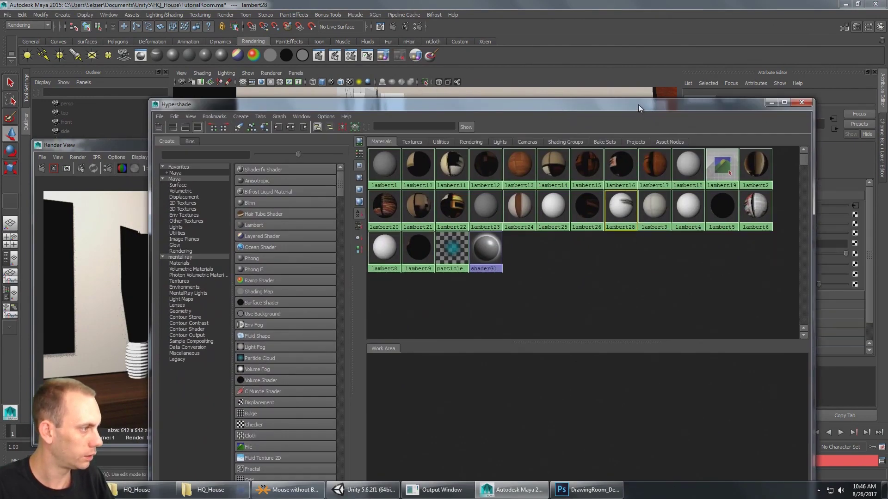
{"action": "left_click_drag", "start_coordinate": [638, 105], "coordinate": [481, 74]}
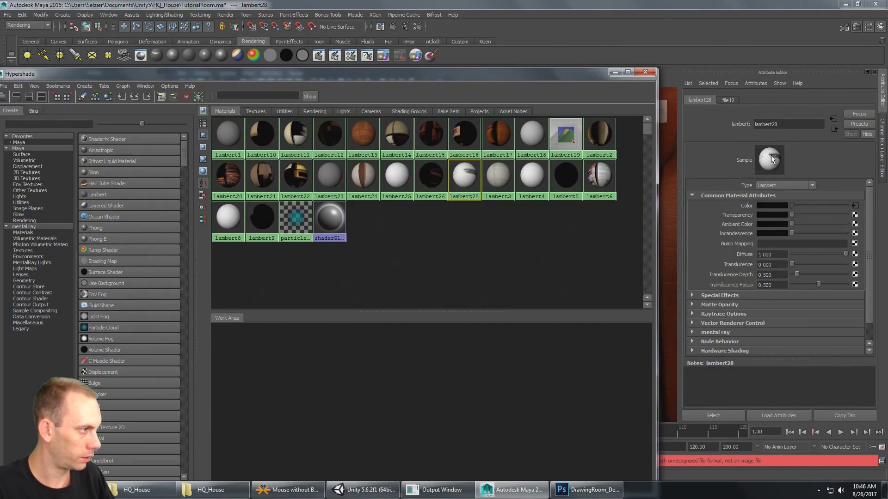
{"action": "left_click_drag", "start_coordinate": [525, 75], "coordinate": [542, 147]}
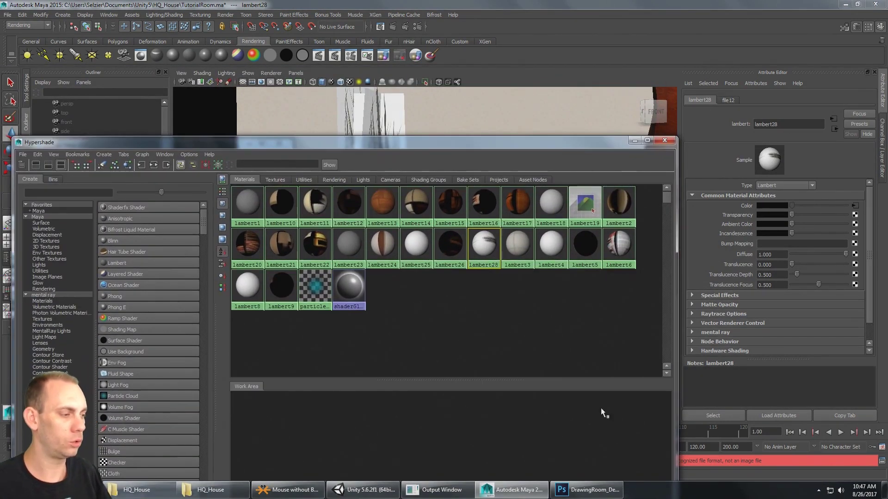
Step: Switch to Photoshop and review the TIFF options for saving over DrawingRoom_DeadPlant.tif with transparency, cancelling the save
{"action": "mouse_move", "coordinate": [601, 495]}
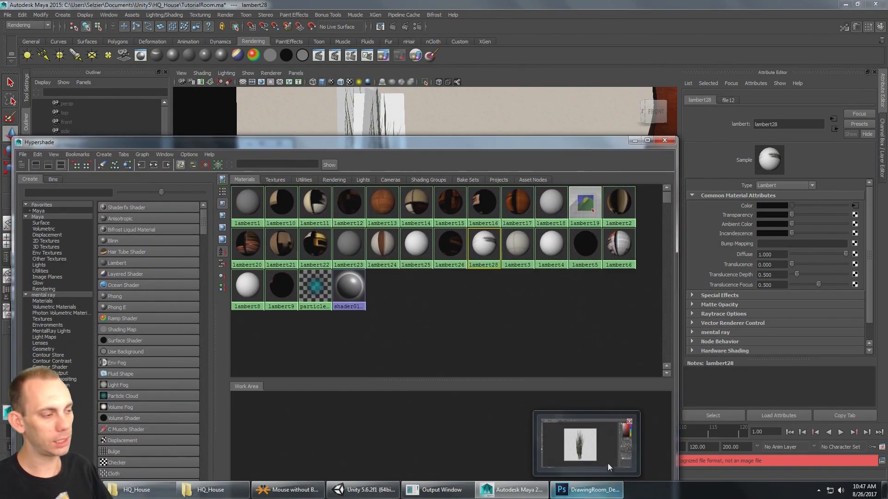
{"action": "left_click", "coordinate": [593, 488]}
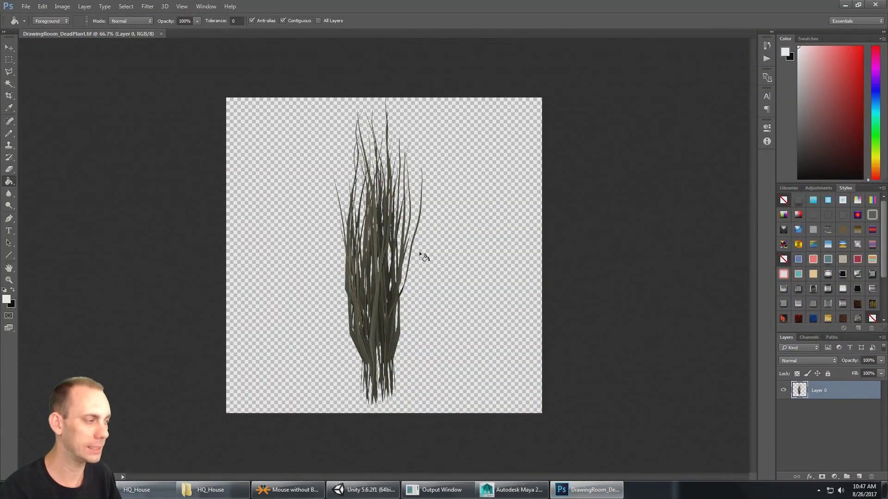
{"action": "left_click", "coordinate": [28, 6]}
{"action": "left_click", "coordinate": [67, 109]}
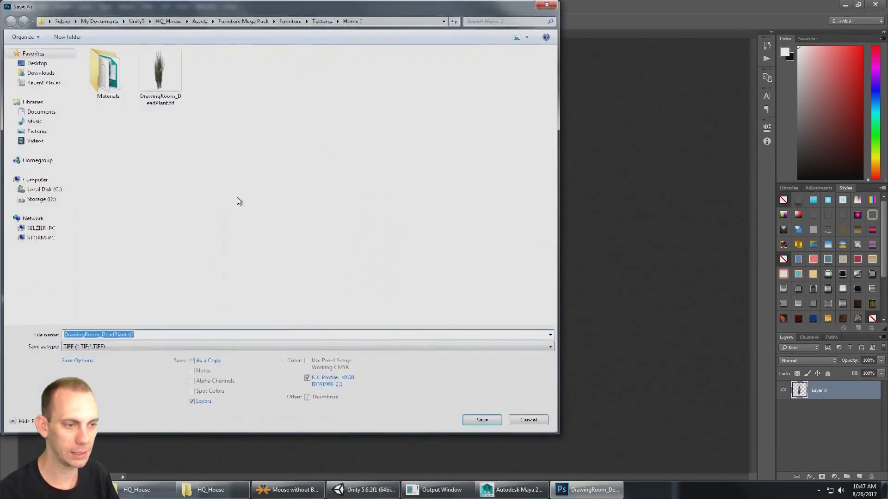
{"action": "left_click", "coordinate": [494, 425]}
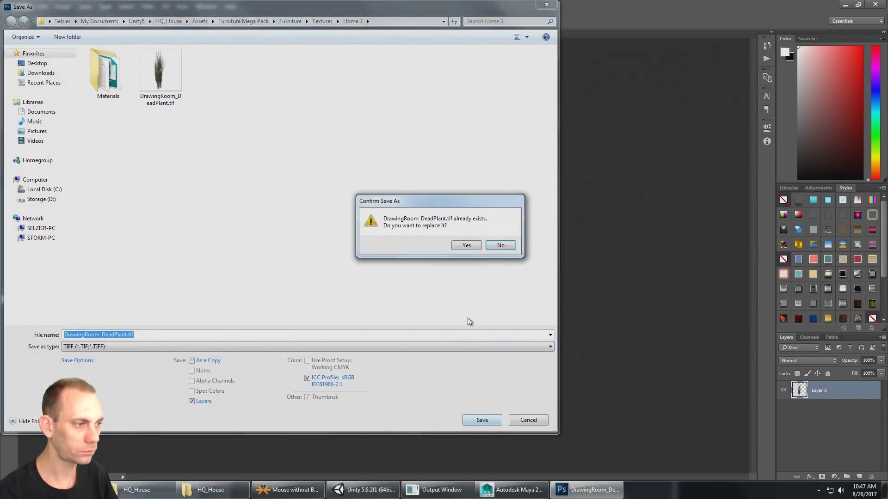
{"action": "left_click", "coordinate": [467, 245]}
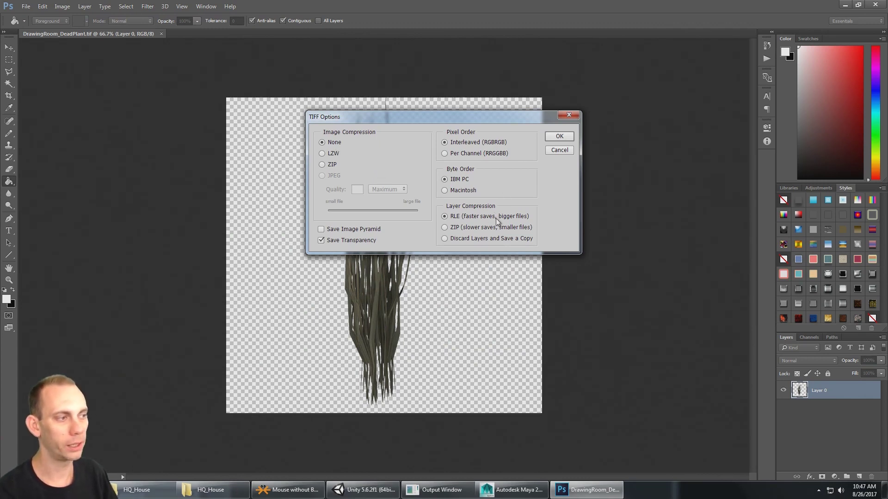
{"action": "left_click", "coordinate": [565, 153]}
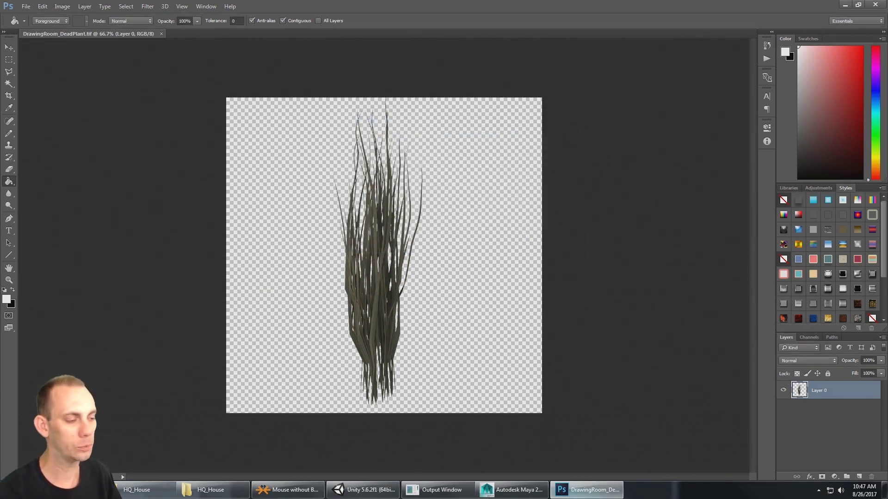
Step: Switch to Maya, load DrawingRoom_DeadPlant.tif as the image of lambert28's color texture, and close the Hypershade
{"action": "left_click", "coordinate": [525, 484]}
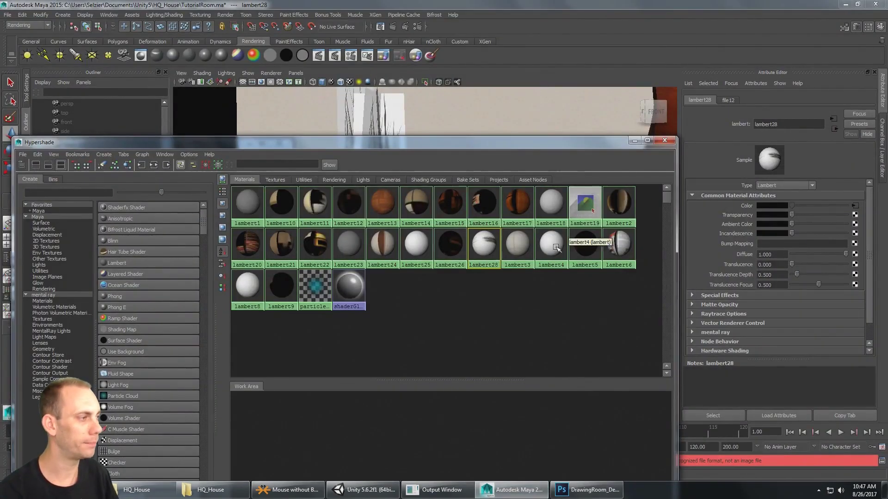
{"action": "left_click", "coordinate": [855, 206]}
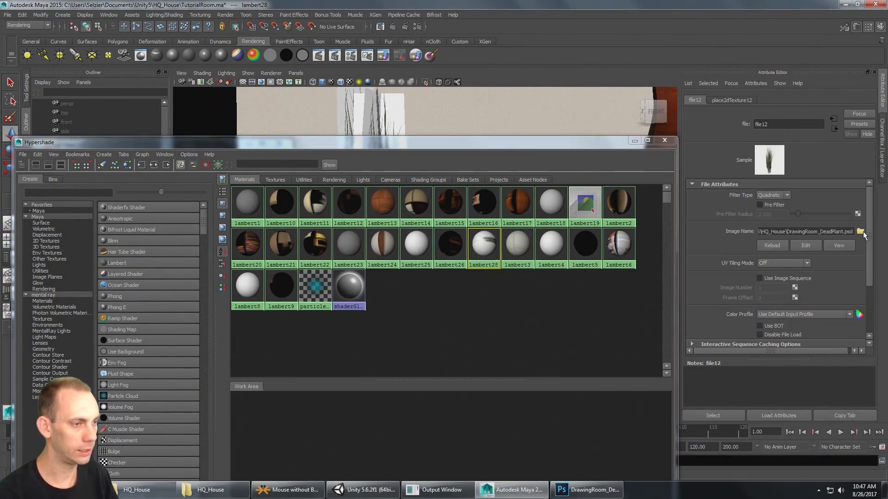
{"action": "left_click", "coordinate": [859, 231]}
{"action": "left_click", "coordinate": [326, 275]}
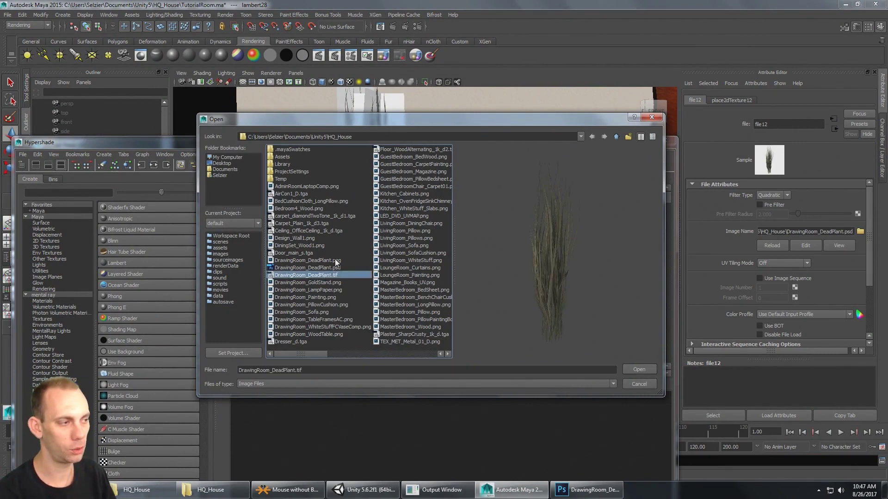
{"action": "left_click", "coordinate": [336, 268]}
{"action": "left_click", "coordinate": [338, 276]}
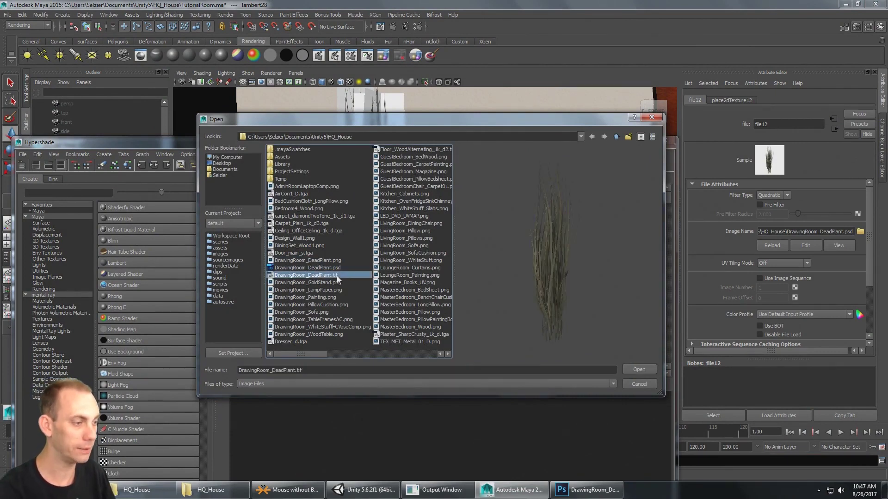
{"action": "left_click", "coordinate": [639, 371]}
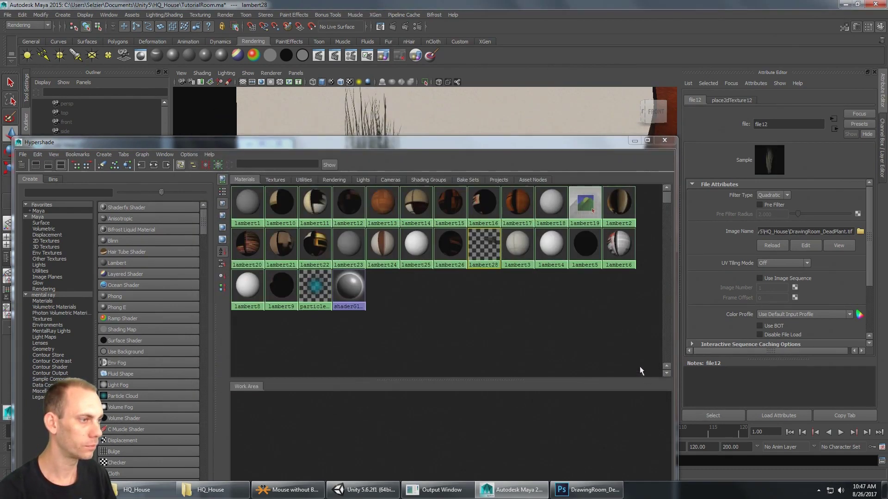
{"action": "left_click", "coordinate": [668, 143]}
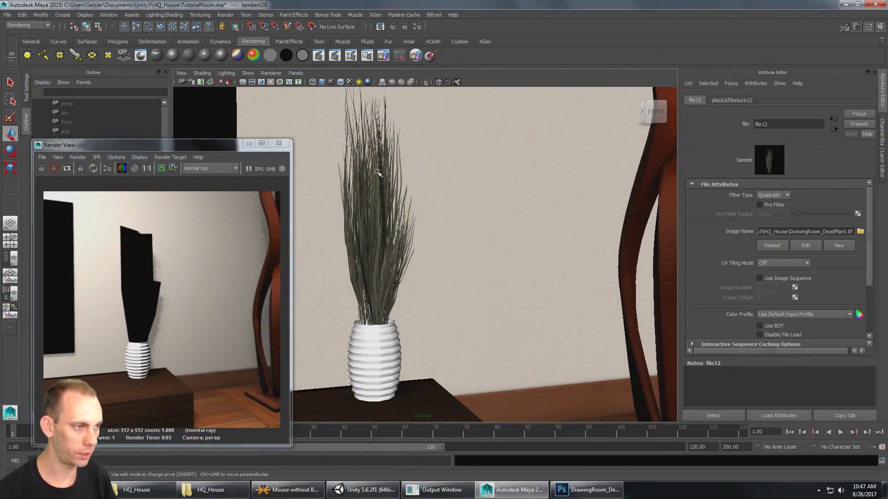
Step: Render the corner with the plant vase, TV and wooden sculpture, and inspect the plant's transparency in the image
{"action": "scroll", "coordinate": [410, 200], "scroll_direction": "down", "scroll_amount": 2}
{"action": "left_click_drag", "start_coordinate": [411, 200], "coordinate": [419, 207], "text": "alt"}
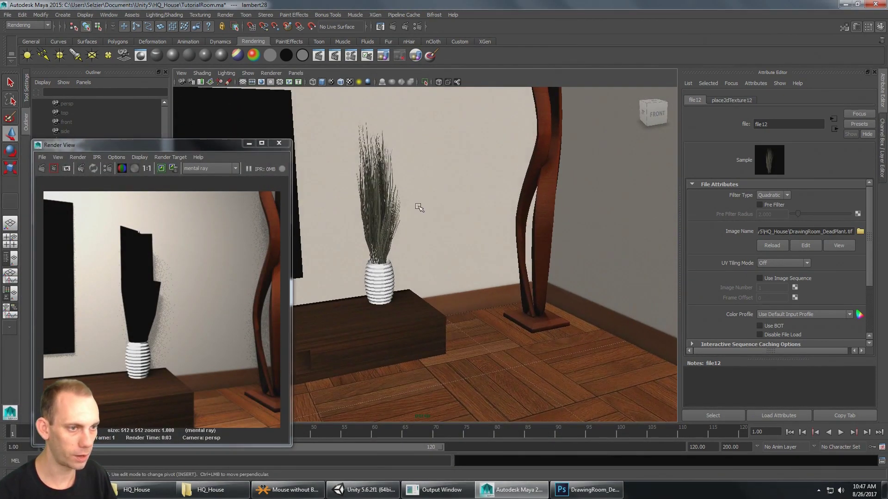
{"action": "scroll", "coordinate": [419, 208], "scroll_direction": "down", "scroll_amount": 5}
{"action": "scroll", "coordinate": [484, 218], "scroll_direction": "up", "scroll_amount": 5}
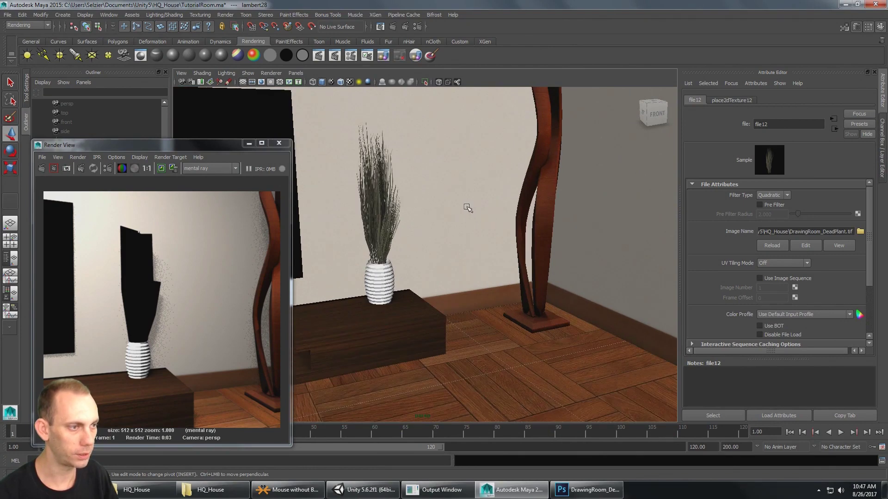
{"action": "left_click", "coordinate": [41, 168]}
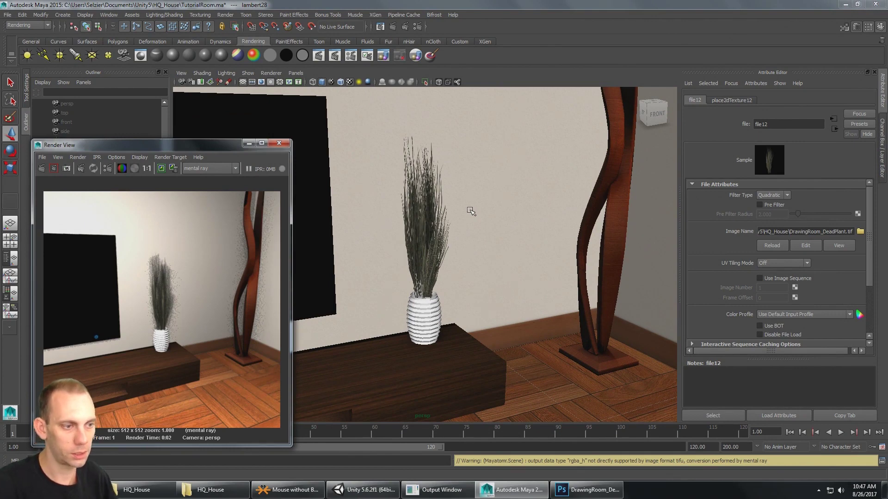
{"action": "scroll", "coordinate": [220, 255], "scroll_direction": "down", "scroll_amount": 3}
{"action": "scroll", "coordinate": [220, 255], "scroll_direction": "up", "scroll_amount": 3}
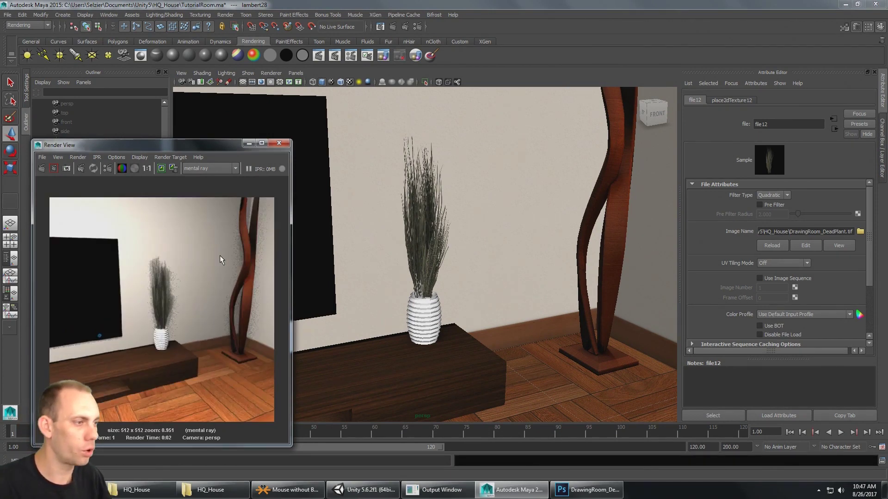
Step: Render a wide view of the living room including the ceiling, lamp and sofa, and close the render window
{"action": "scroll", "coordinate": [548, 195], "scroll_direction": "down", "scroll_amount": 5}
{"action": "left_click_drag", "start_coordinate": [523, 208], "coordinate": [422, 214], "text": "alt"}
{"action": "left_click", "coordinate": [42, 169]}
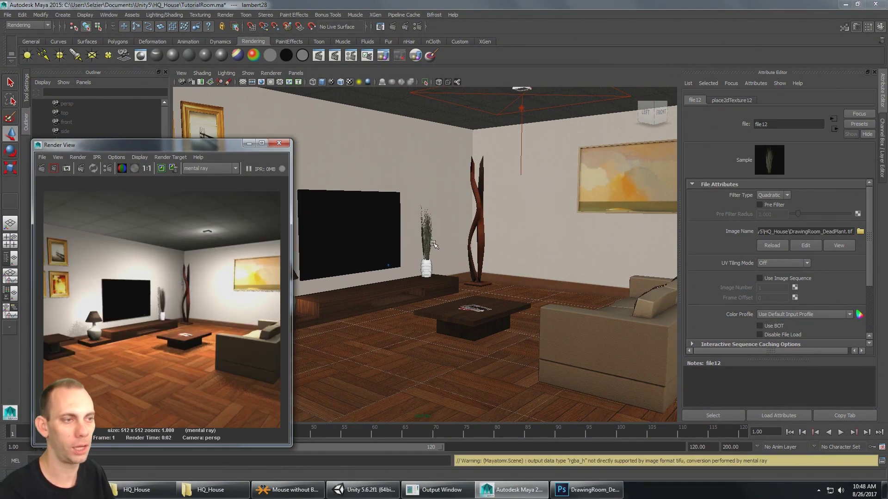
{"action": "left_click_drag", "start_coordinate": [216, 149], "coordinate": [211, 158]}
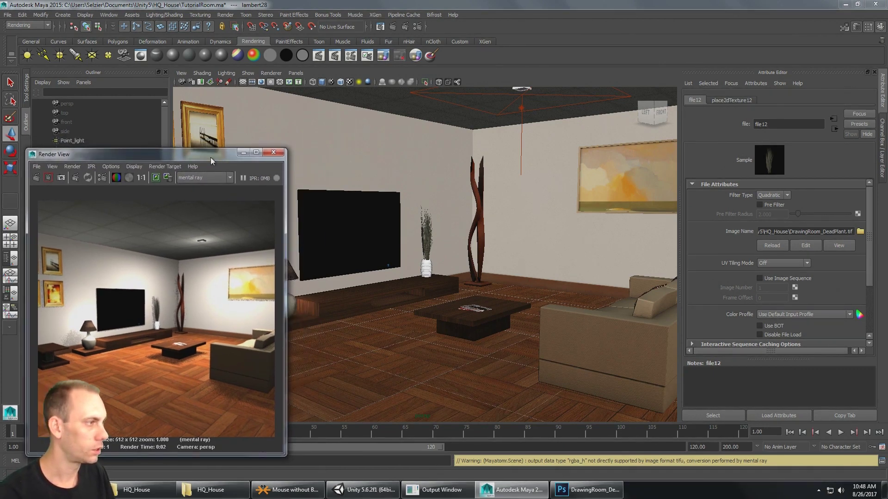
{"action": "left_click", "coordinate": [273, 152]}
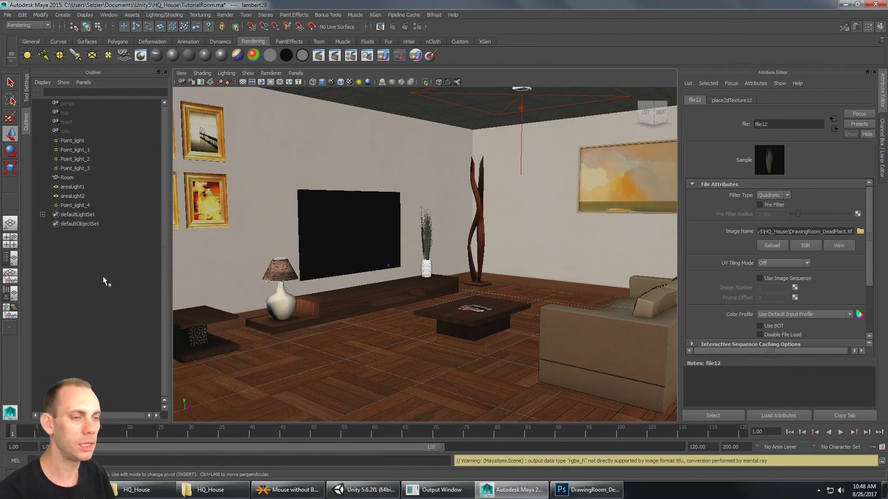
Step: Assign a new mental ray texture bake set to the Room mesh
{"action": "left_click", "coordinate": [67, 178]}
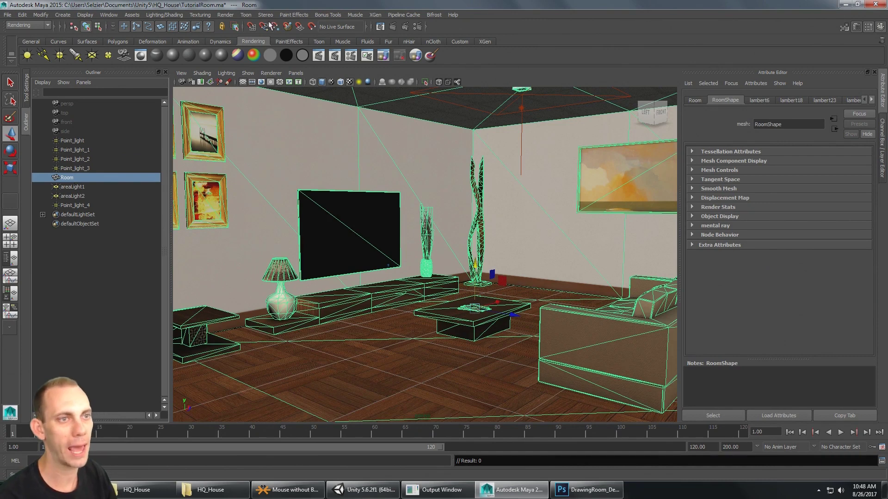
{"action": "left_click", "coordinate": [49, 25]}
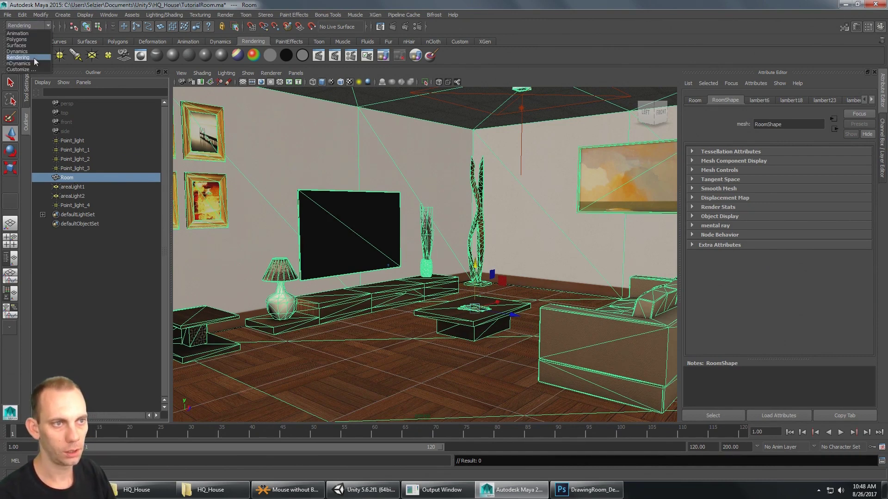
{"action": "left_click", "coordinate": [34, 57]}
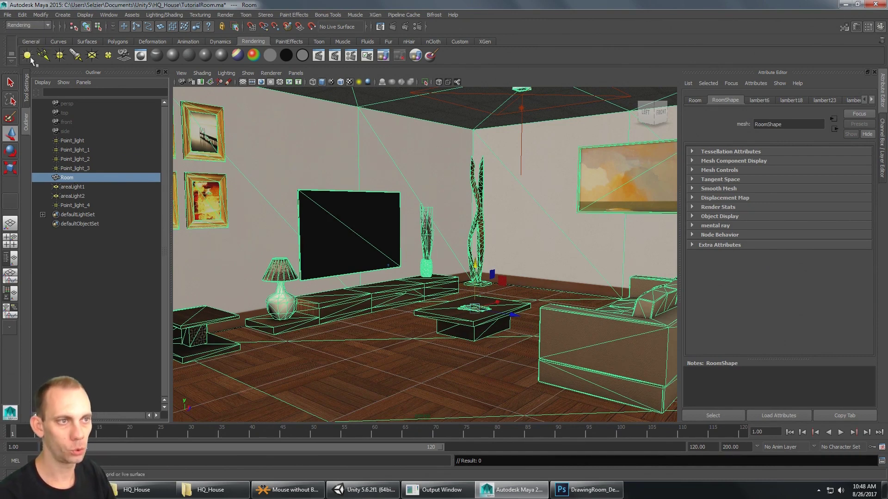
{"action": "left_click", "coordinate": [169, 14]}
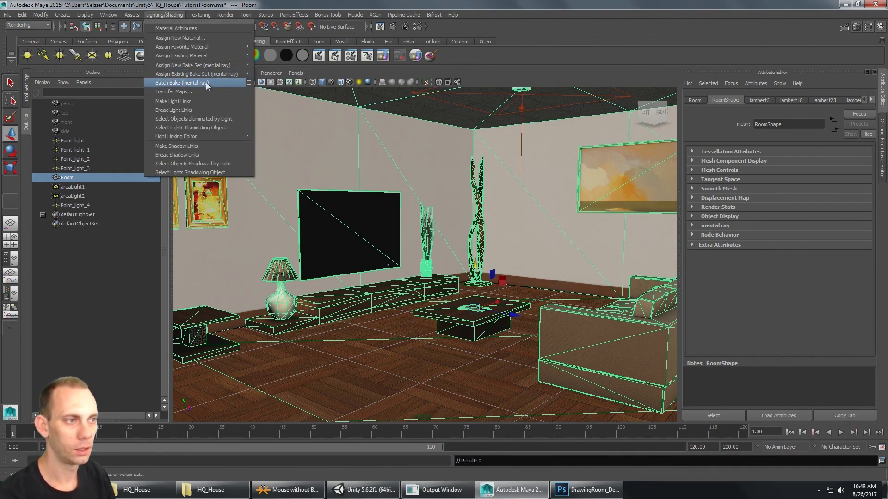
{"action": "mouse_move", "coordinate": [214, 65]}
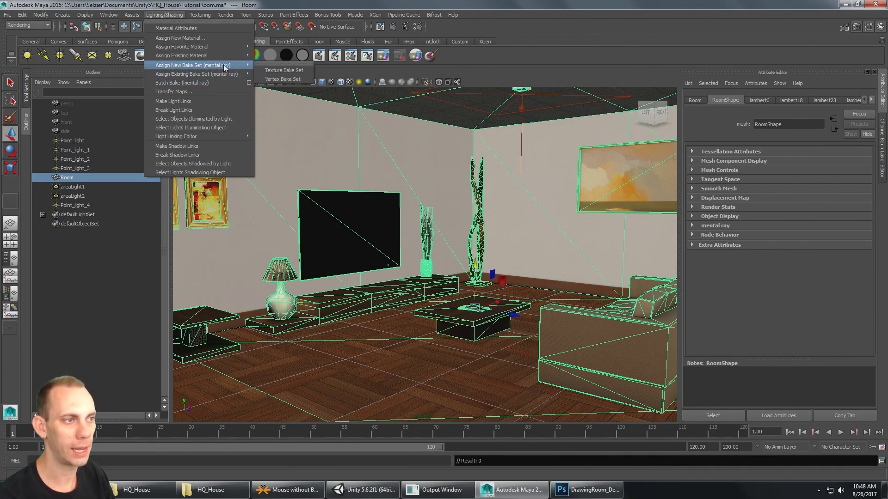
{"action": "left_click", "coordinate": [298, 71]}
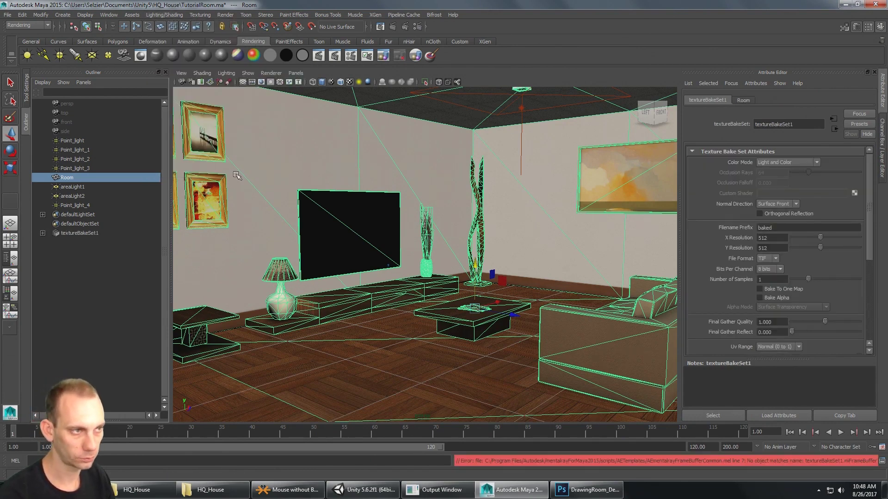
Step: Examine which shape the new texture bake set contains and bring its attributes back up
{"action": "left_click", "coordinate": [123, 306]}
{"action": "left_click", "coordinate": [88, 235]}
{"action": "left_click", "coordinate": [42, 233]}
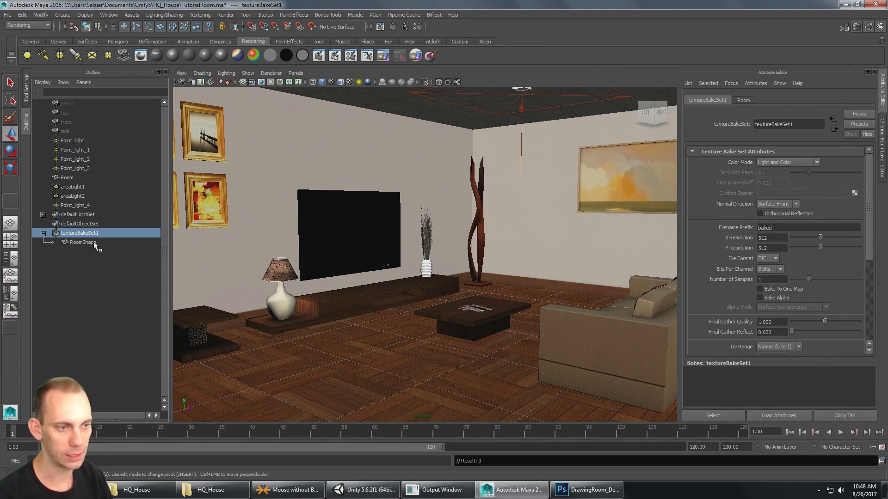
{"action": "left_click", "coordinate": [82, 243]}
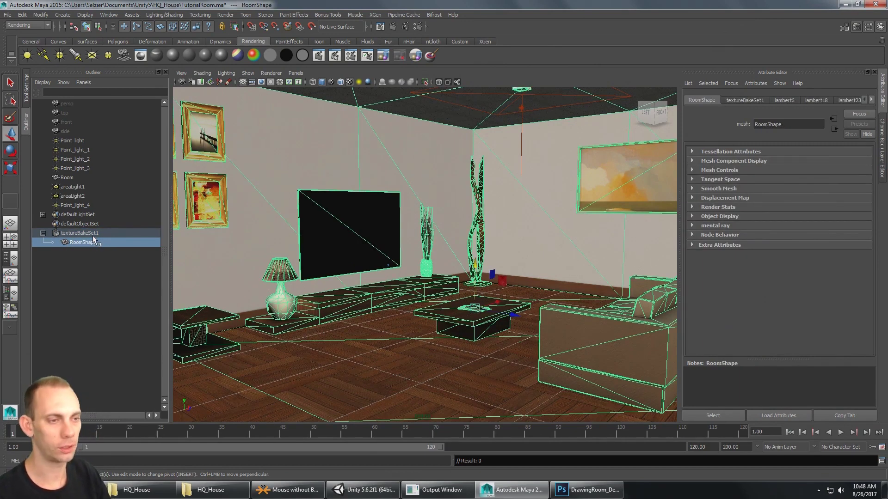
{"action": "left_click", "coordinate": [92, 233]}
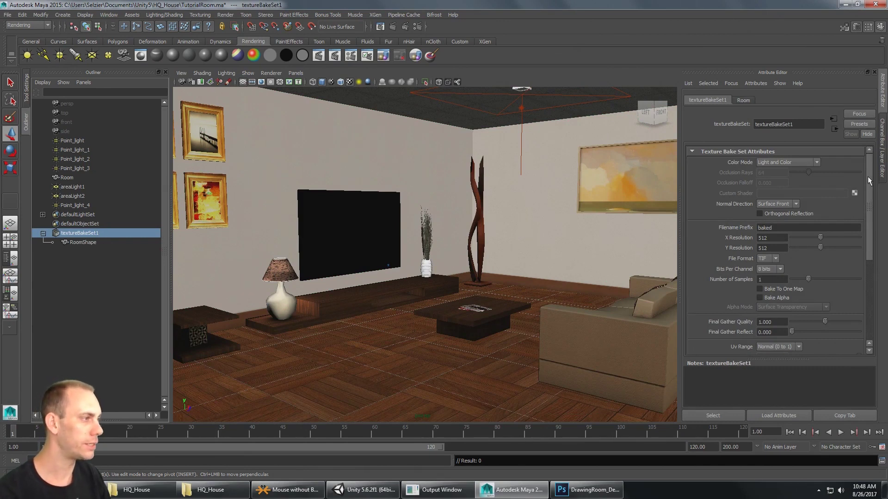
Step: Rename the texture bake set to RoomTextureBake
{"action": "left_click", "coordinate": [805, 126]}
{"action": "double_click", "coordinate": [805, 126]}
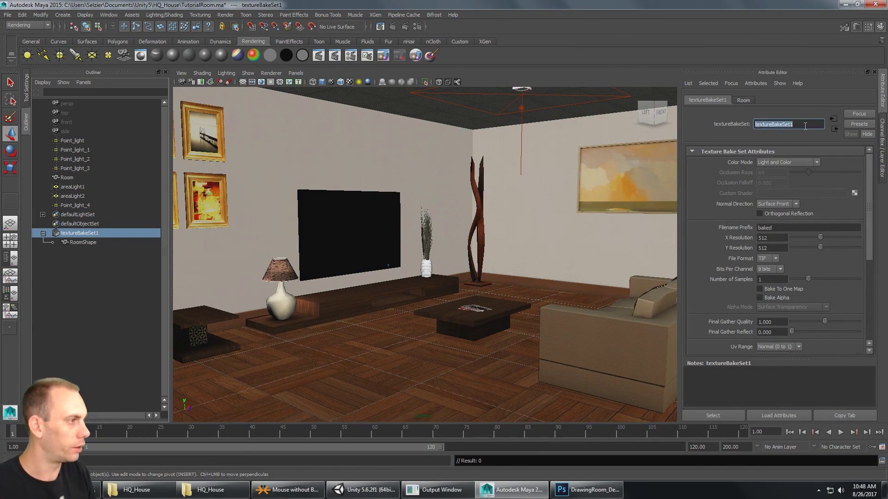
{"action": "type", "text": "RoomText"}
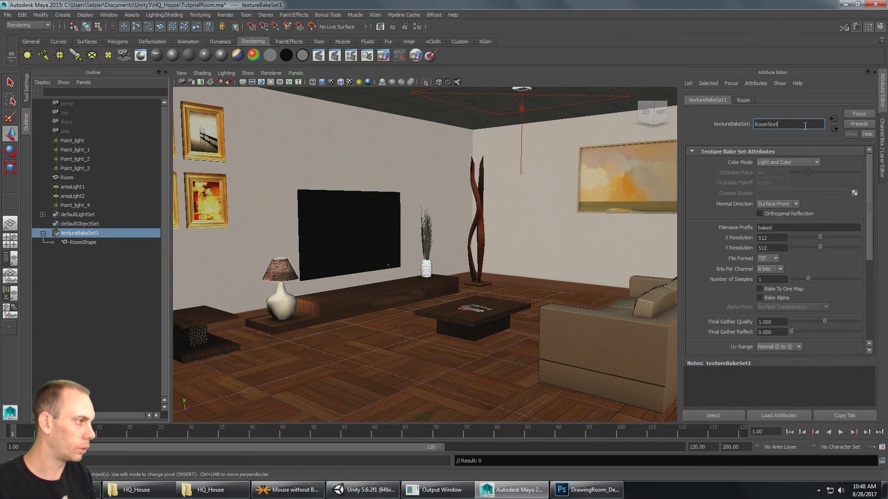
{"action": "type", "text": "ureBake"}
{"action": "key", "text": "Return"}
{"action": "key", "text": "ctrl+c"}
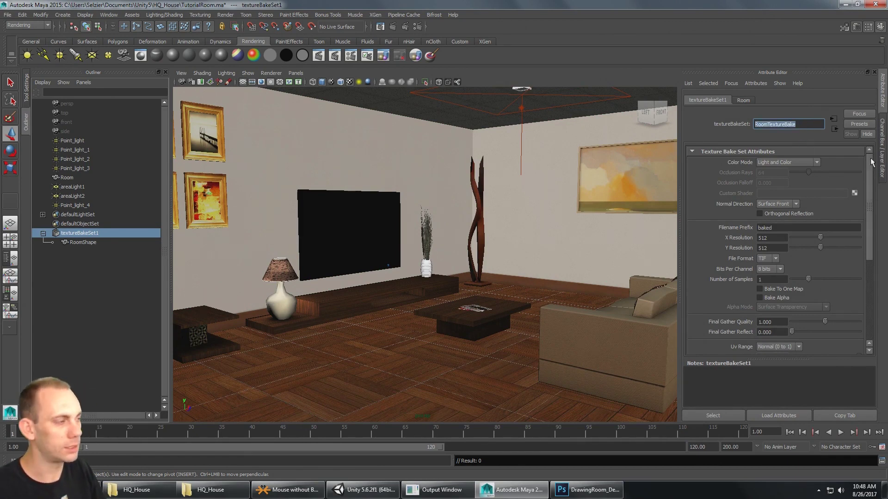
Step: Check the bake set's Light and Color mode and Surface Front normal direction, and enable Orthogonal Reflection
{"action": "left_click", "coordinate": [816, 161]}
{"action": "left_click", "coordinate": [806, 172]}
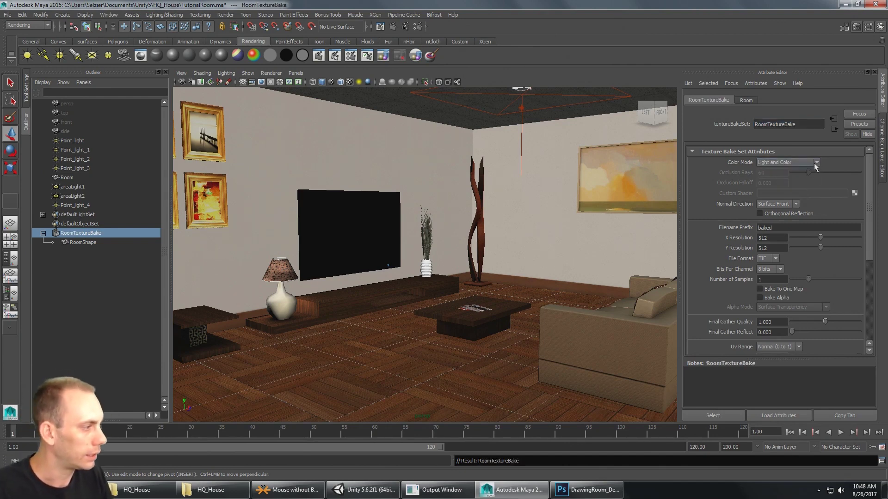
{"action": "left_click", "coordinate": [795, 207]}
{"action": "left_click", "coordinate": [795, 206]}
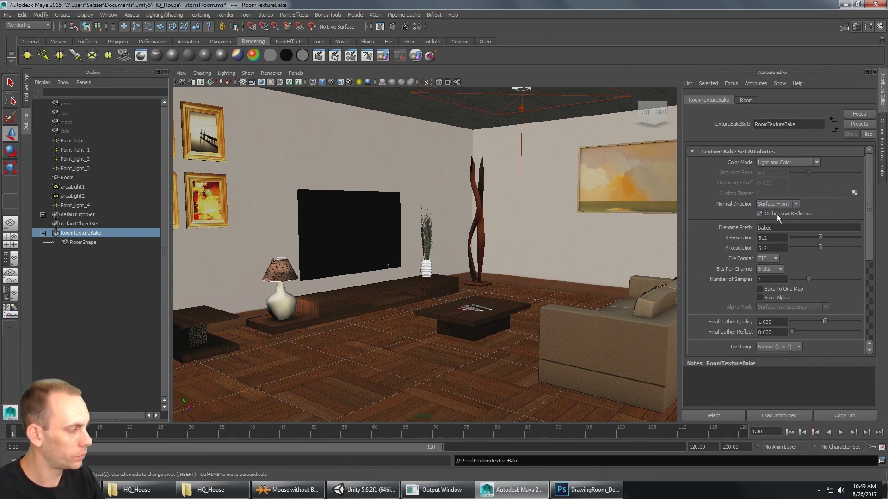
Step: Set the bake set's filename prefix to RoomTextureBake
{"action": "left_click", "coordinate": [786, 228]}
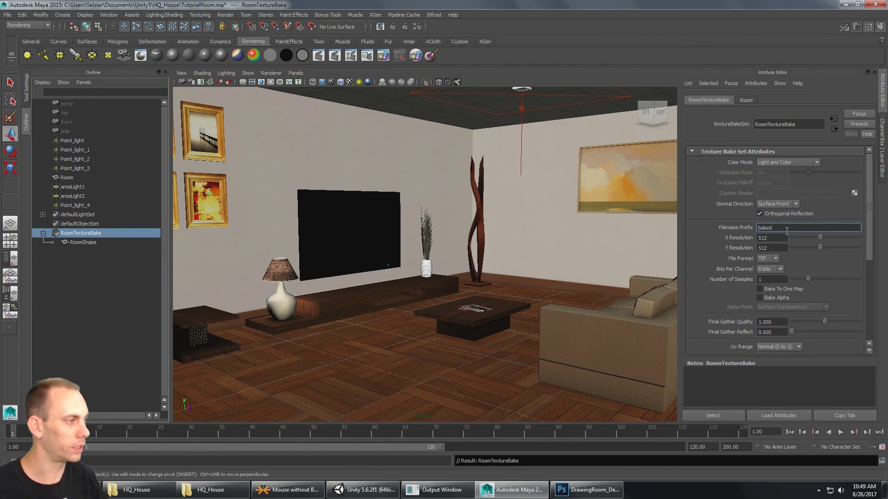
{"action": "double_click", "coordinate": [787, 229]}
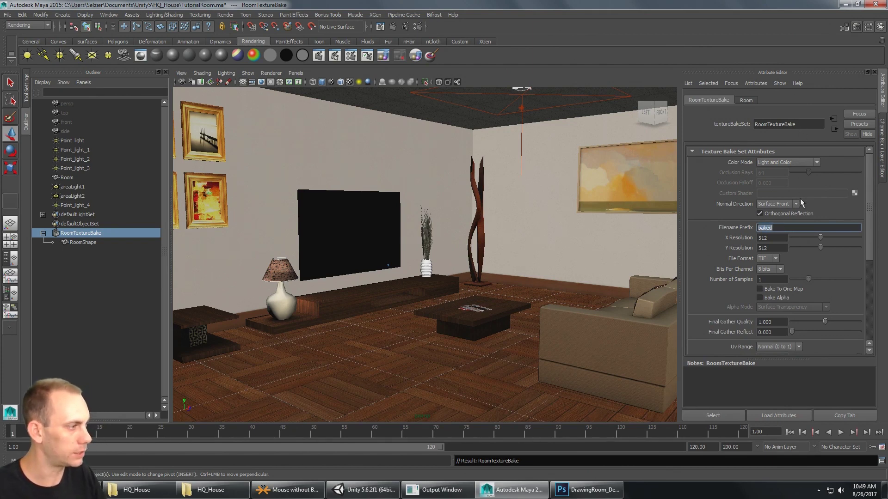
{"action": "key", "text": "ctrl+v"}
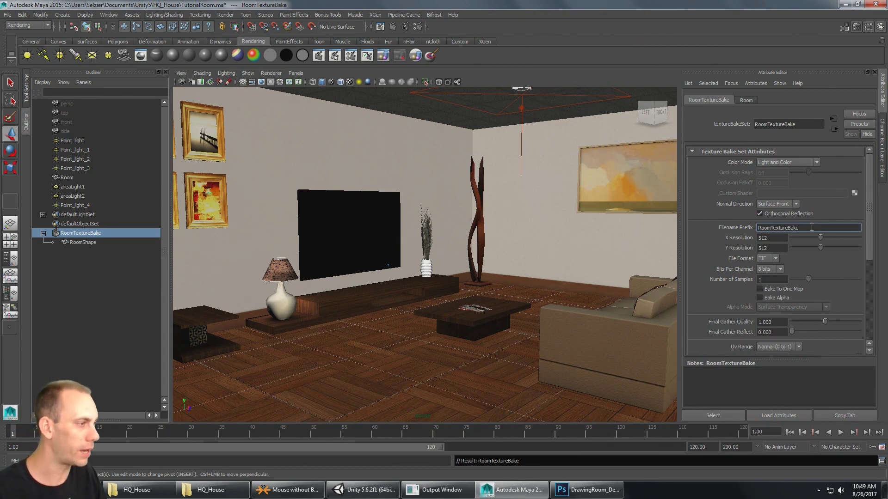
{"action": "key", "text": "Tab"}
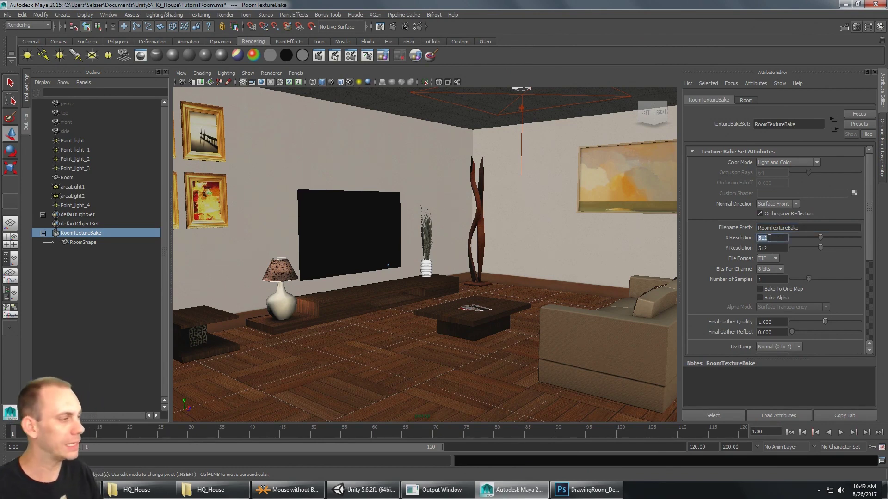
Step: Set the baked texture's X and Y resolution to 1024 each
{"action": "type", "text": "1024"}
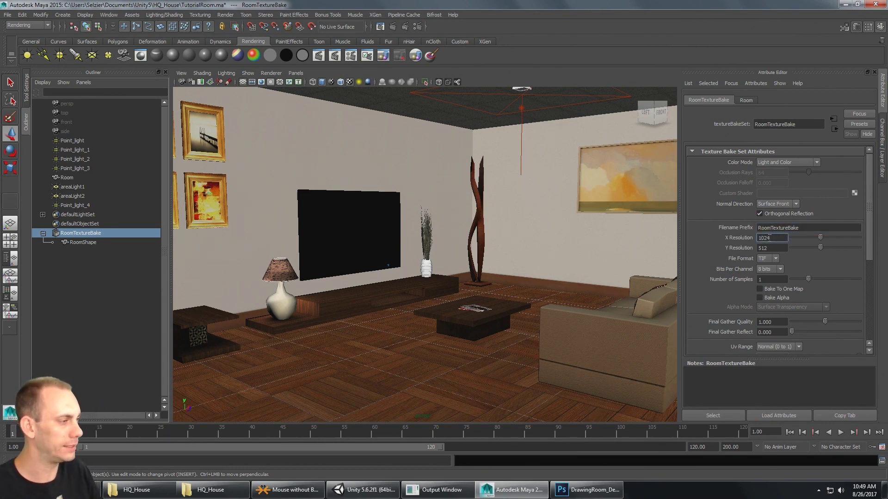
{"action": "key", "text": "Tab"}
{"action": "type", "text": "1024"}
{"action": "key", "text": "Tab"}
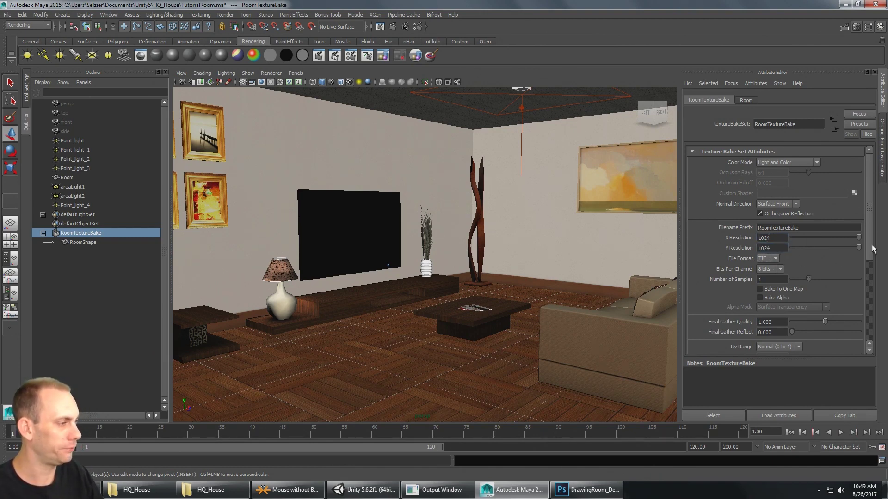
Step: Enable Bake To One Map for the RoomTextureBake set
{"action": "left_click_drag", "start_coordinate": [873, 250], "coordinate": [870, 278]}
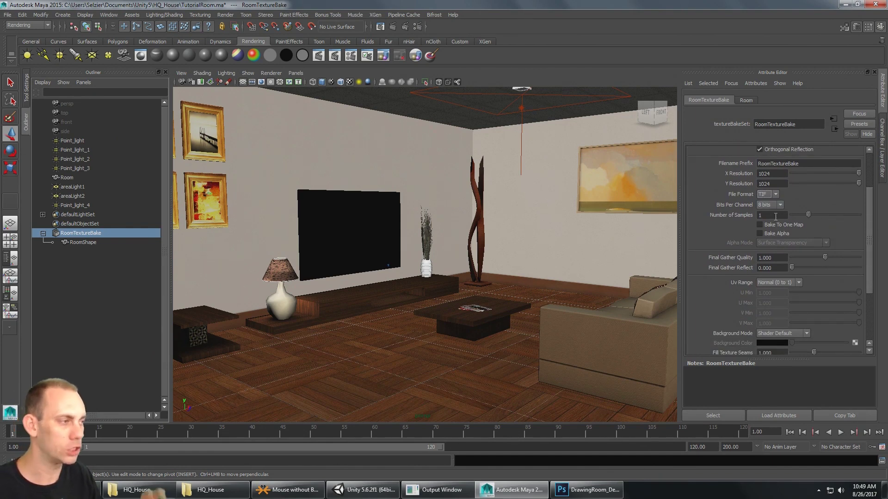
{"action": "left_click", "coordinate": [776, 215]}
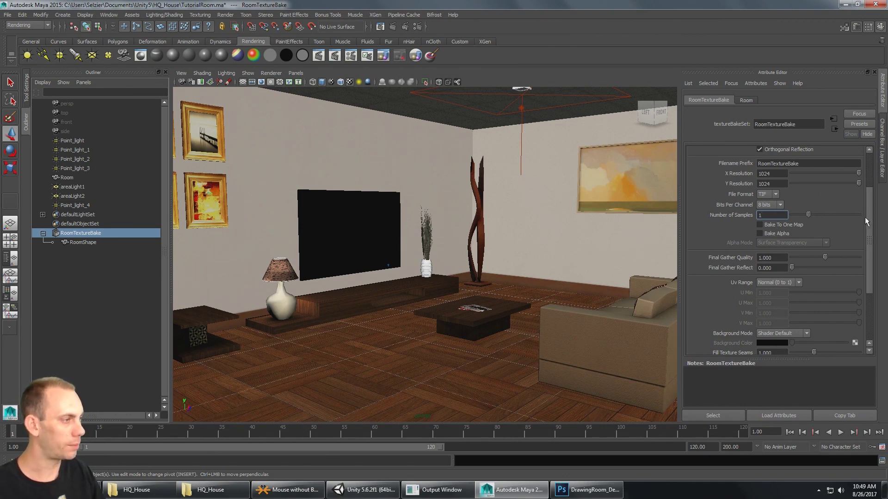
{"action": "left_click", "coordinate": [784, 226]}
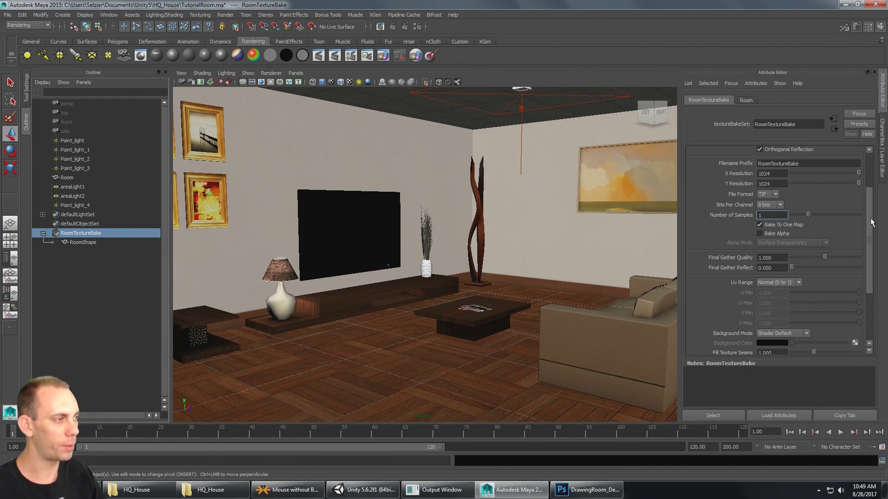
{"action": "scroll", "coordinate": [869, 233], "scroll_direction": "down", "scroll_amount": 2}
{"action": "scroll", "coordinate": [869, 234], "scroll_direction": "down", "scroll_amount": 2}
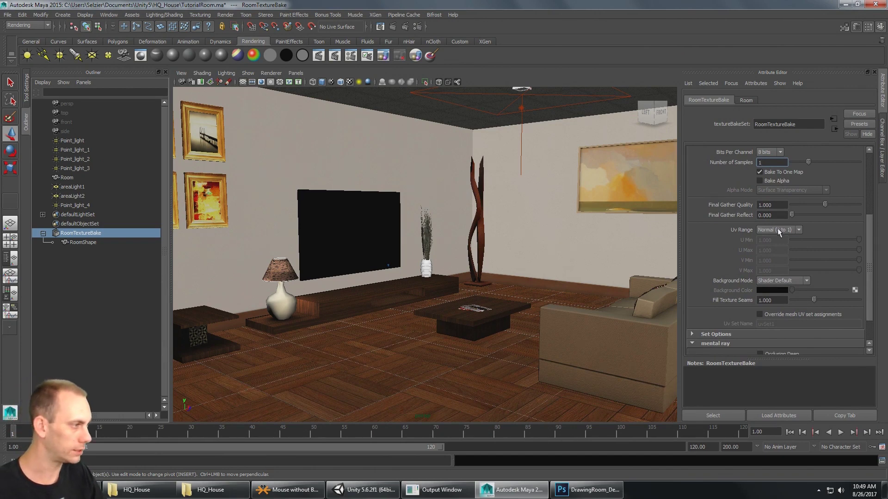
{"action": "scroll", "coordinate": [872, 233], "scroll_direction": "down", "scroll_amount": 3}
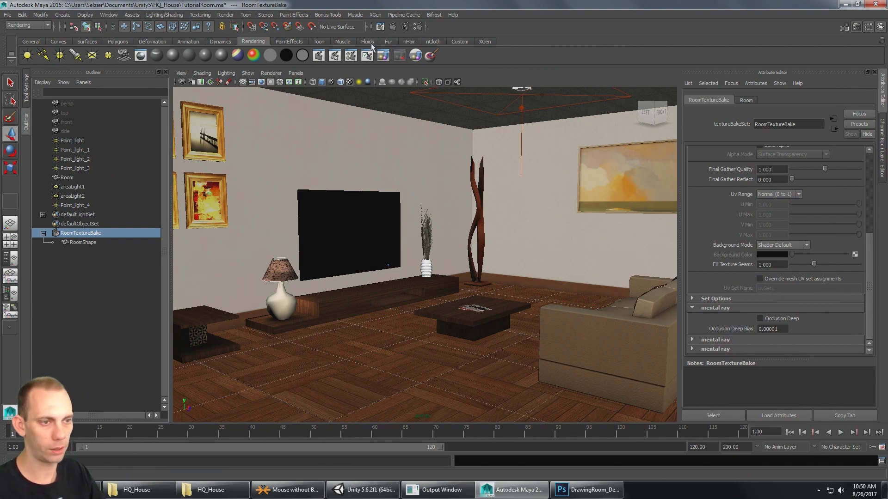
Step: Select RoomShape in the bake set, open the UV Texture Editor and frame the mesh's UVs
{"action": "left_click", "coordinate": [90, 242]}
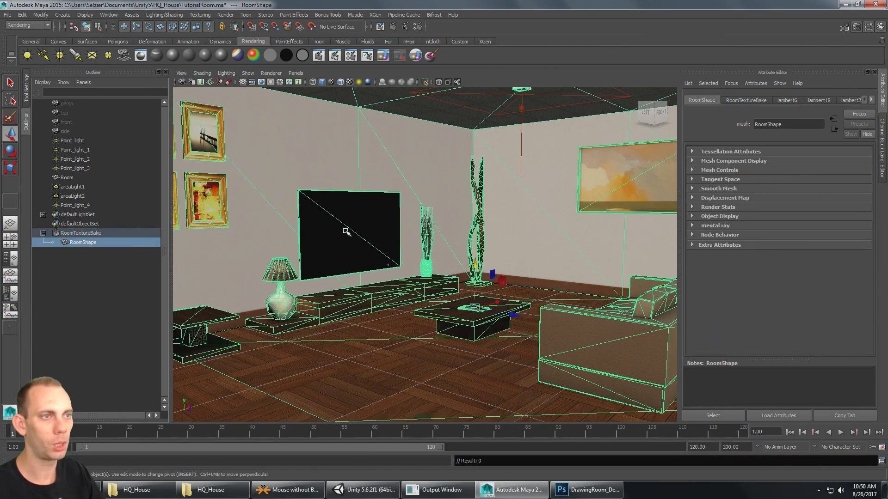
{"action": "left_click", "coordinate": [110, 15]}
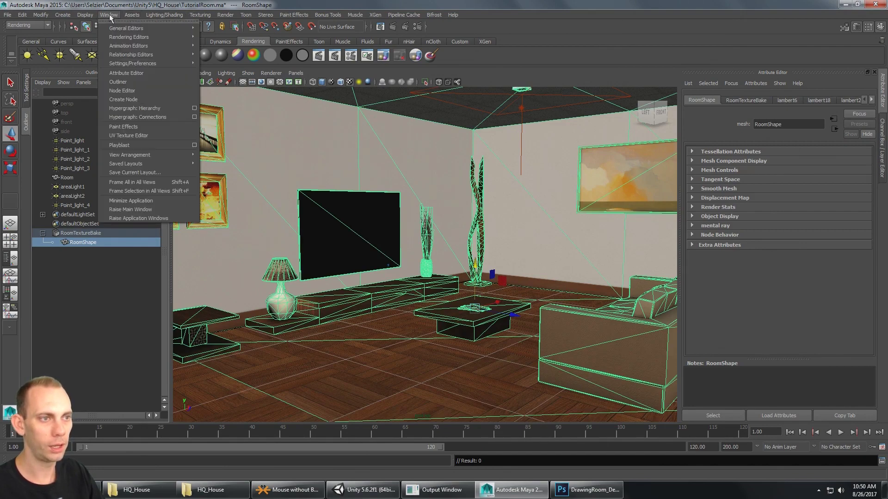
{"action": "left_click", "coordinate": [154, 135]}
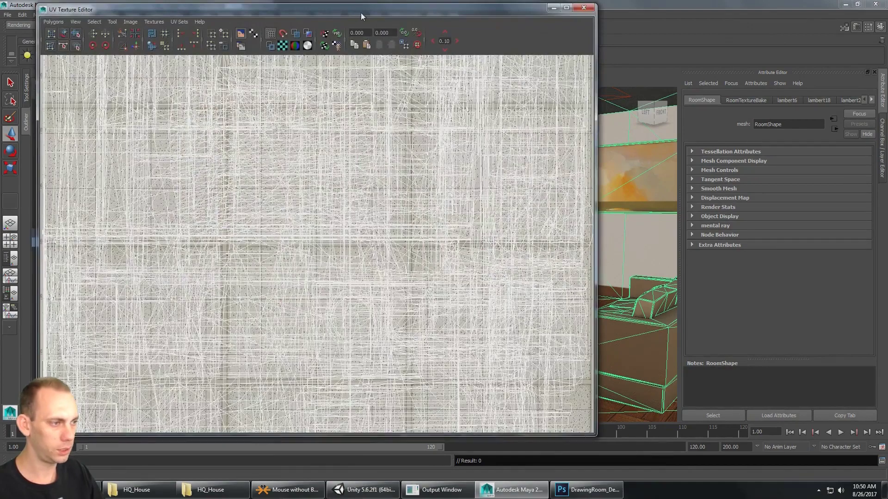
{"action": "left_click_drag", "start_coordinate": [360, 17], "coordinate": [451, 33]}
{"action": "key", "text": "f"}
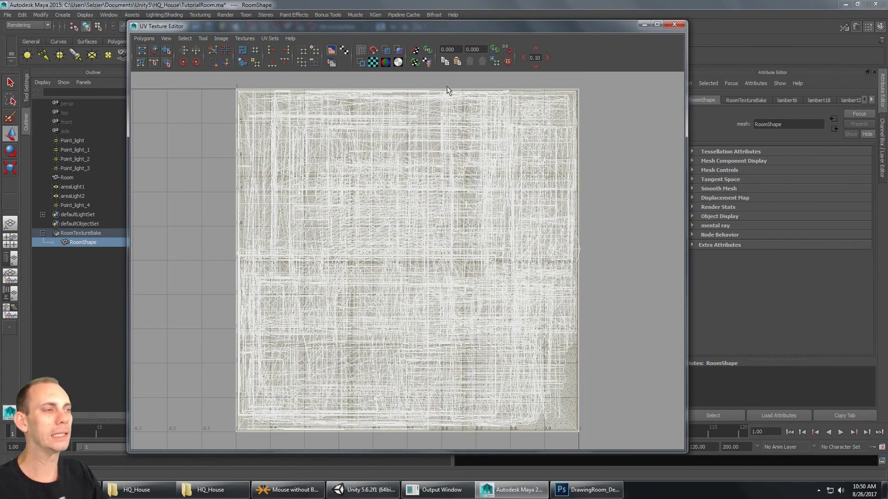
Step: Examine the room mesh's available UV sets and its map1 layout
{"action": "left_click", "coordinate": [275, 39]}
{"action": "left_click", "coordinate": [277, 45]}
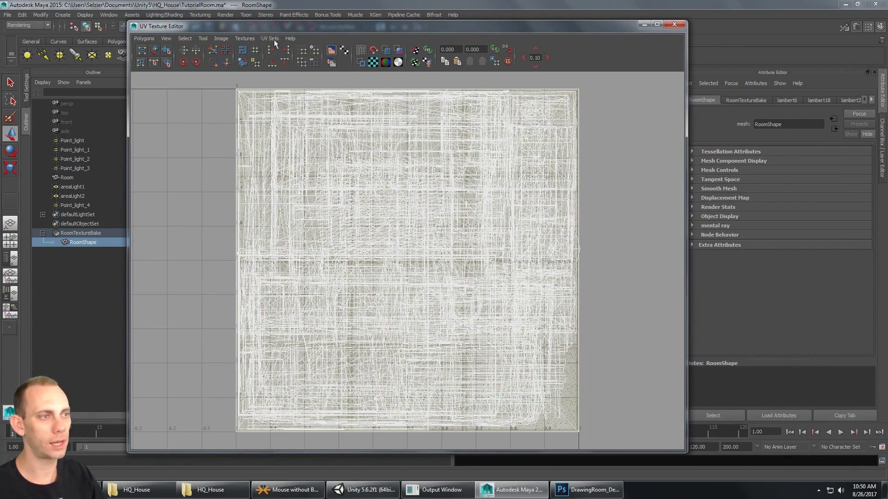
{"action": "left_click", "coordinate": [275, 41]}
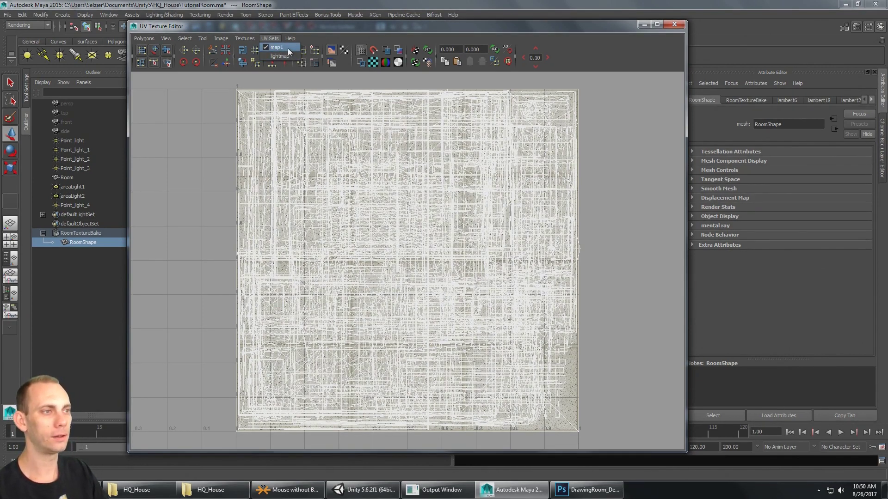
{"action": "left_click", "coordinate": [298, 32]}
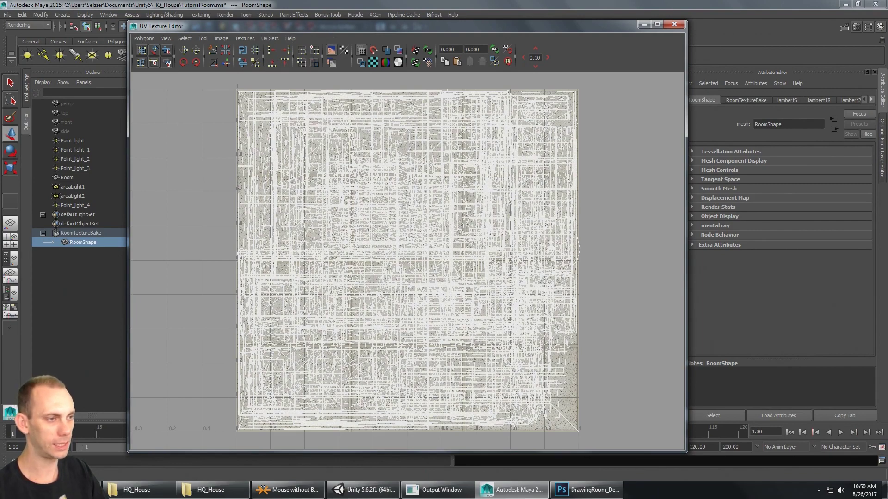
{"action": "left_click_drag", "start_coordinate": [328, 25], "coordinate": [492, 289]}
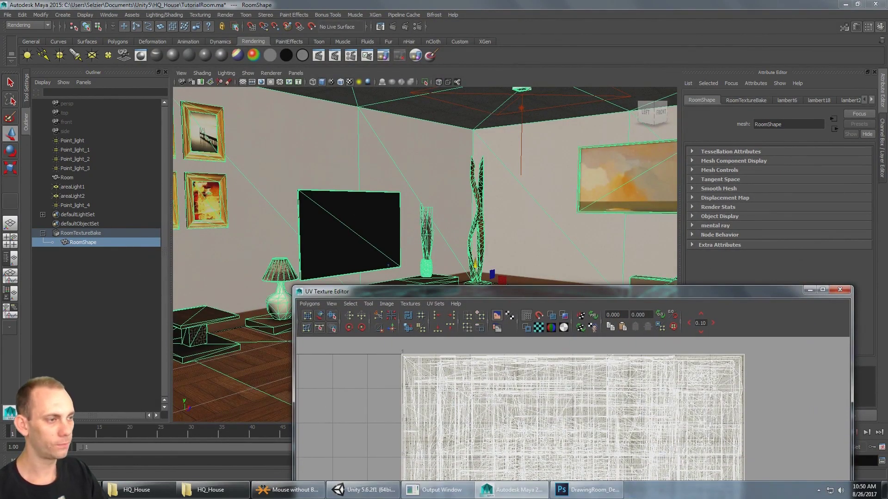
{"action": "left_click_drag", "start_coordinate": [531, 292], "coordinate": [394, 39]}
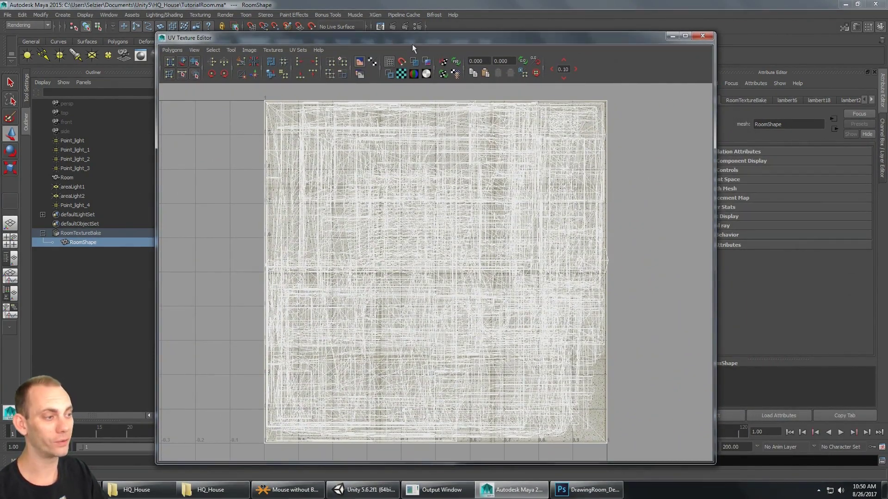
{"action": "left_click_drag", "start_coordinate": [412, 43], "coordinate": [323, 370]}
{"action": "left_click_drag", "start_coordinate": [517, 355], "coordinate": [523, 34]}
Step: Switch to Unity and check the number of materials on the Room object's Mesh Renderer
{"action": "left_click", "coordinate": [367, 490]}
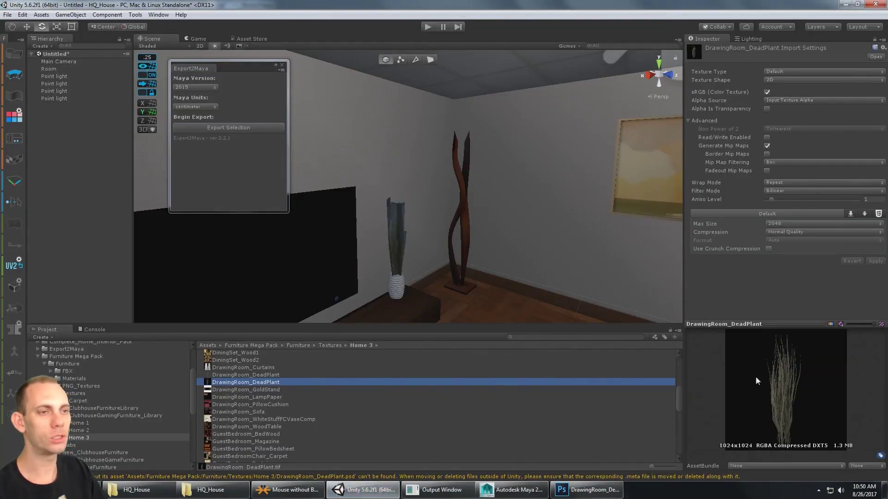
{"action": "left_click", "coordinate": [58, 69]}
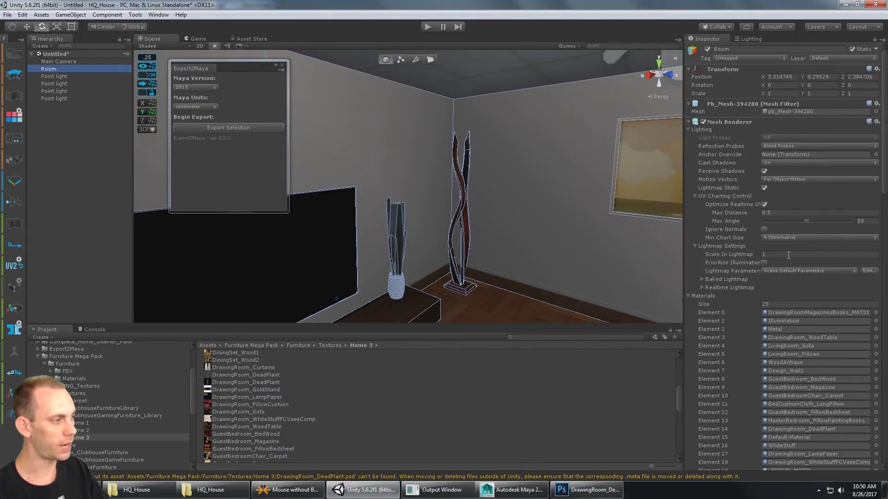
{"action": "scroll", "coordinate": [787, 262], "scroll_direction": "down", "scroll_amount": 3}
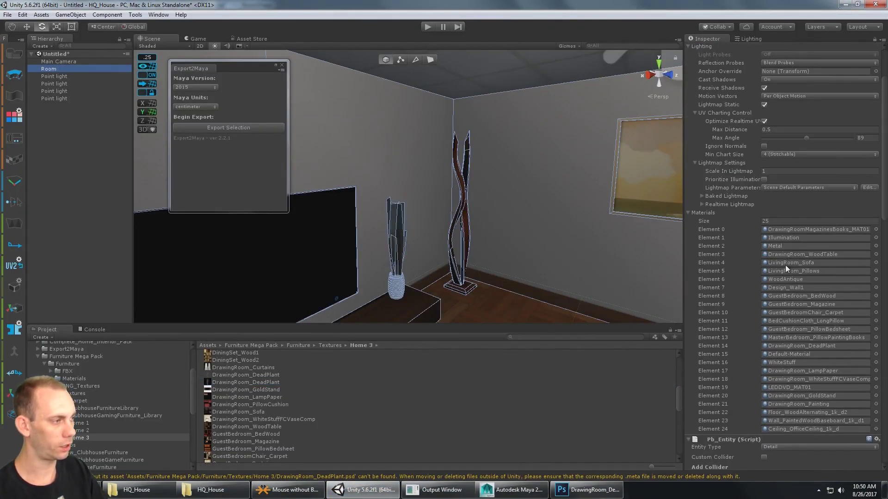
{"action": "left_click", "coordinate": [771, 220]}
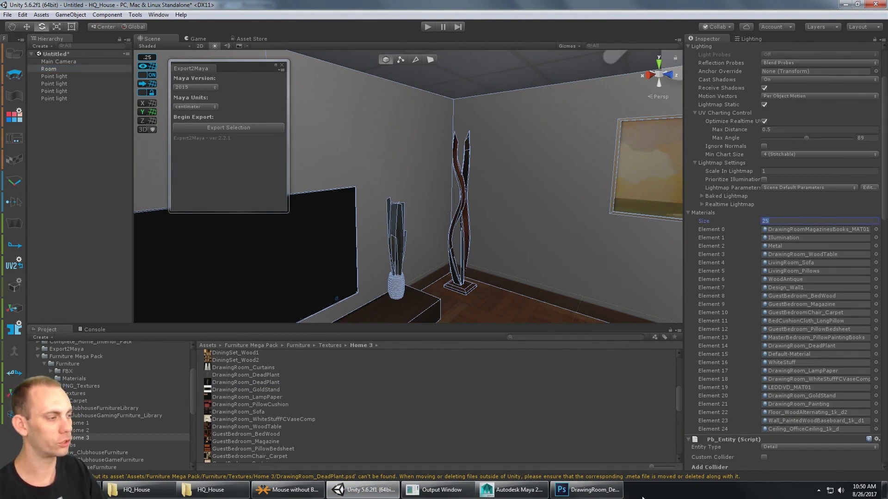
{"action": "left_click", "coordinate": [588, 494]}
Step: Switch back to Maya and make lightmap the room mesh's current UV set in the UV Texture Editor
{"action": "left_click", "coordinate": [507, 494]}
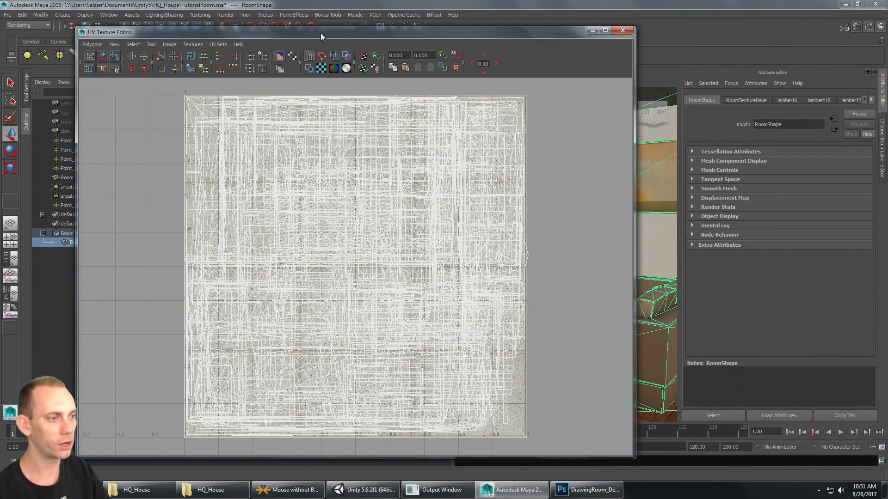
{"action": "left_click_drag", "start_coordinate": [322, 37], "coordinate": [386, 74]}
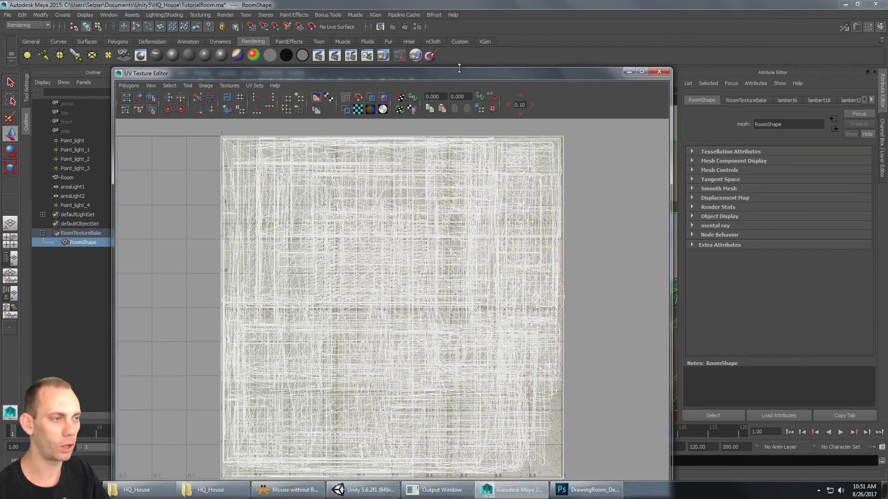
{"action": "left_click_drag", "start_coordinate": [459, 70], "coordinate": [430, 35]}
{"action": "left_click", "coordinate": [231, 53]}
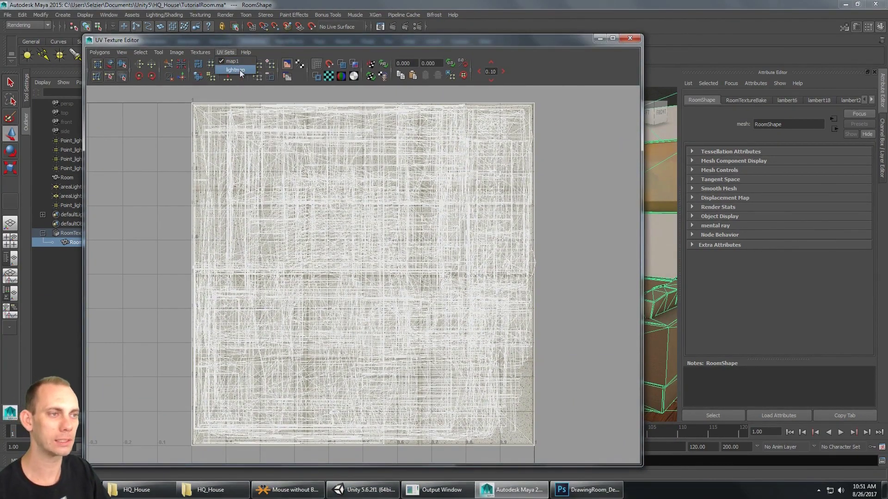
{"action": "left_click", "coordinate": [236, 69]}
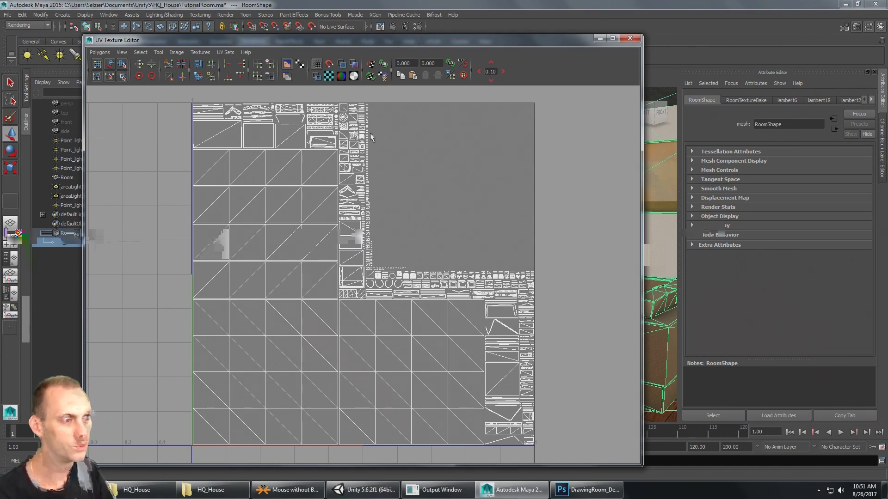
{"action": "left_click", "coordinate": [226, 52]}
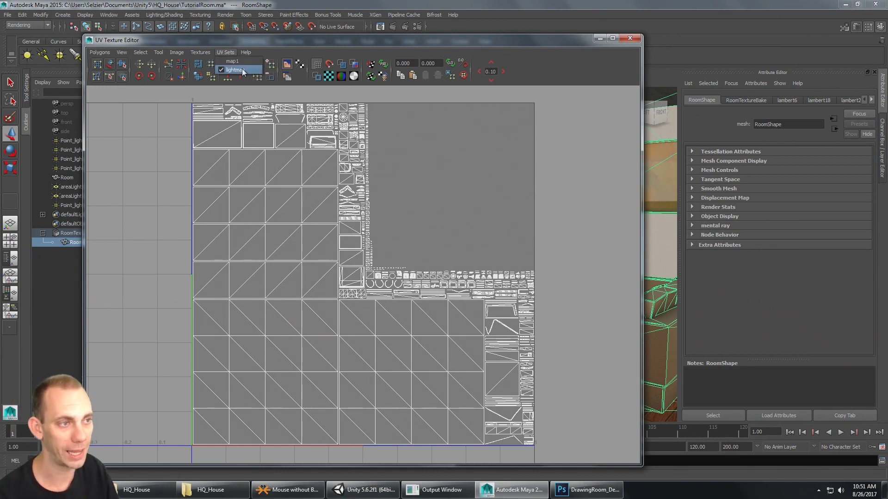
{"action": "left_click", "coordinate": [620, 95]}
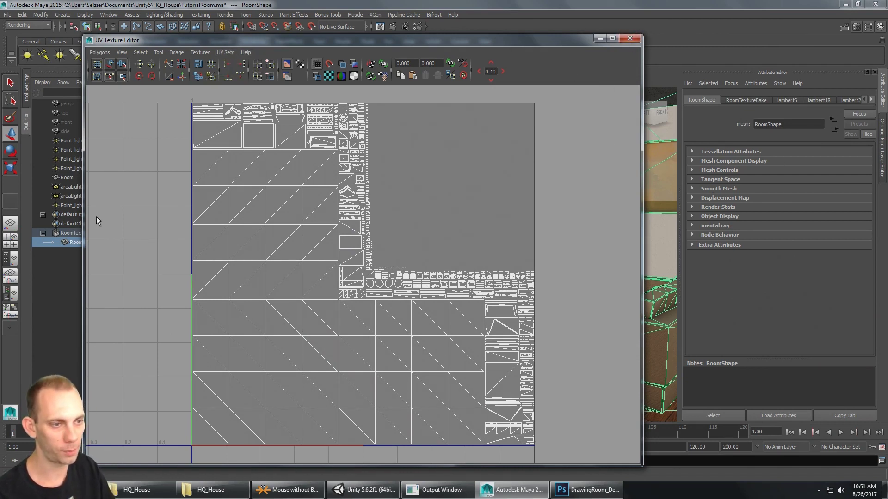
Step: Enable Override mesh UV set assignments on RoomTextureBake, set the UV set name to lightmap, and close the UV Texture Editor
{"action": "left_click", "coordinate": [69, 234]}
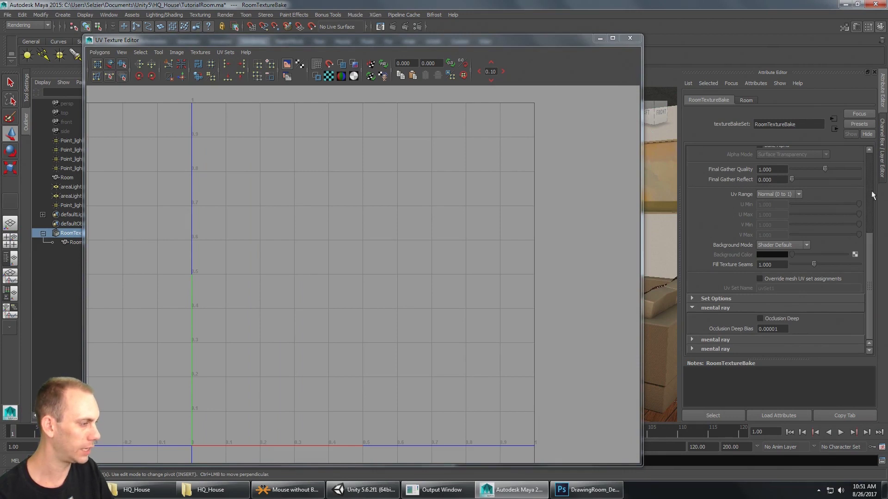
{"action": "left_click", "coordinate": [760, 279]}
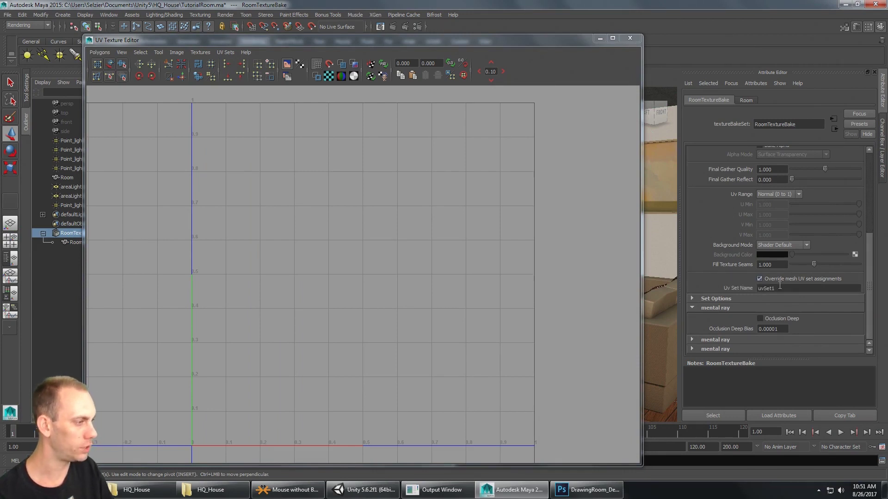
{"action": "left_click", "coordinate": [817, 288]}
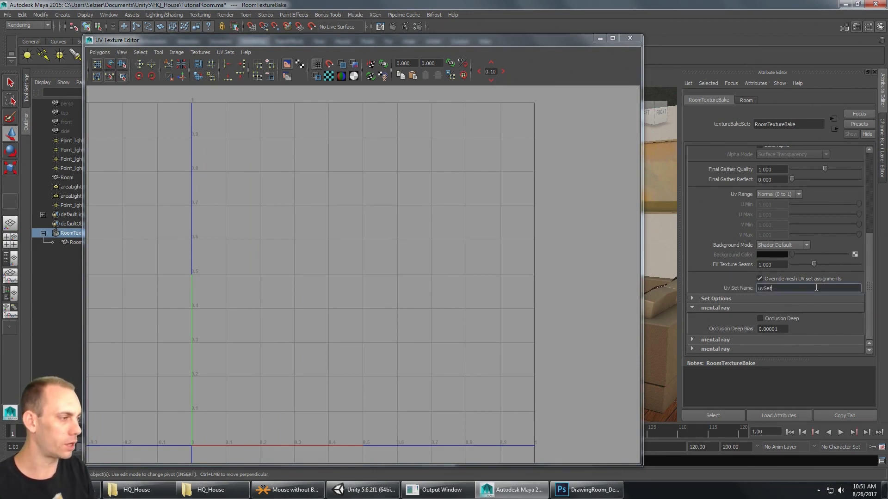
{"action": "key", "text": "BackSpace"}
{"action": "key", "text": "BackSpace"}
{"action": "key", "text": "BackSpace"}
{"action": "key", "text": "BackSpace"}
{"action": "key", "text": "BackSpace"}
{"action": "type", "text": "light"}
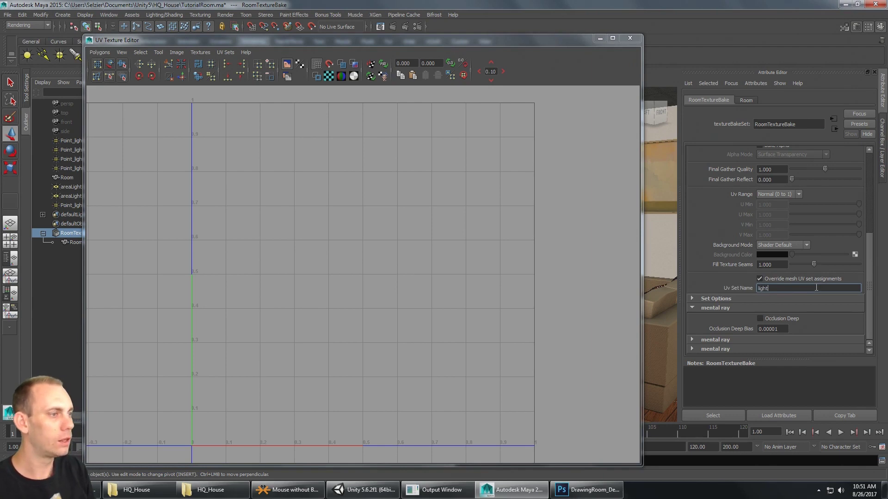
{"action": "type", "text": "map"}
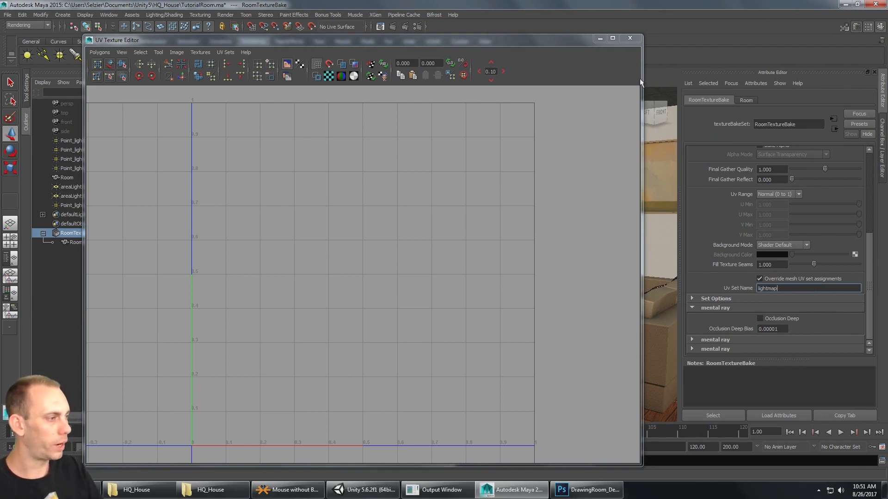
{"action": "left_click", "coordinate": [637, 41]}
{"action": "key", "text": "Tab"}
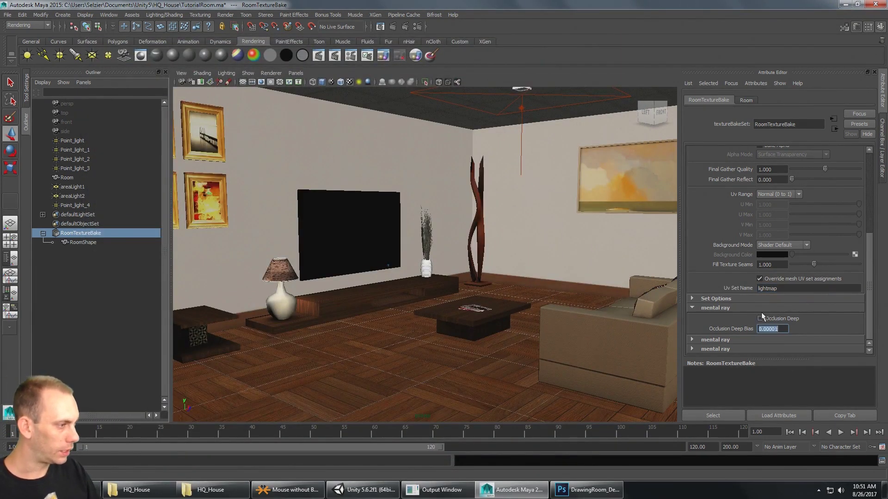
Step: Check the bake set's Set Options, collapse the expanded mental ray section, and set Fill Texture Seams to 3
{"action": "left_click", "coordinate": [692, 299]}
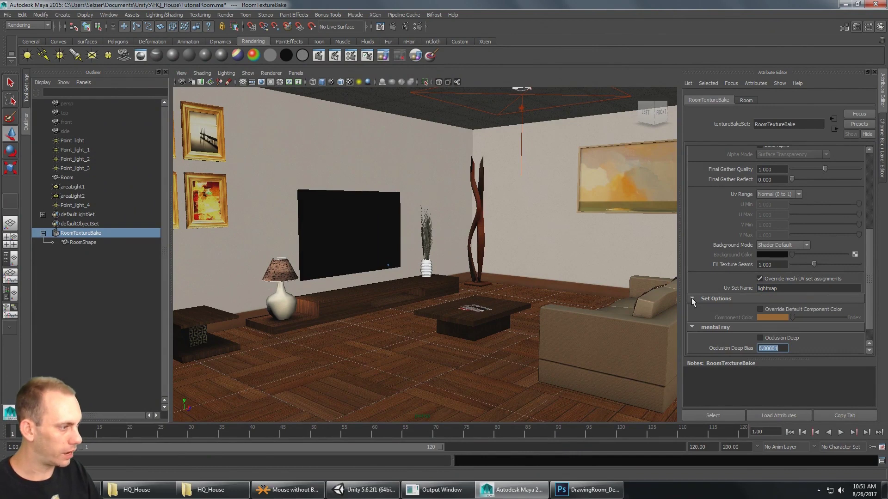
{"action": "left_click", "coordinate": [693, 299]}
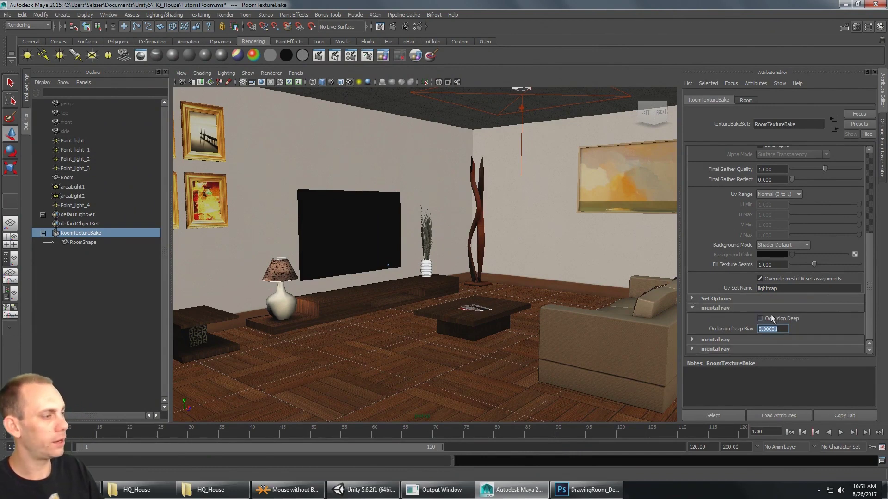
{"action": "left_click", "coordinate": [692, 308]}
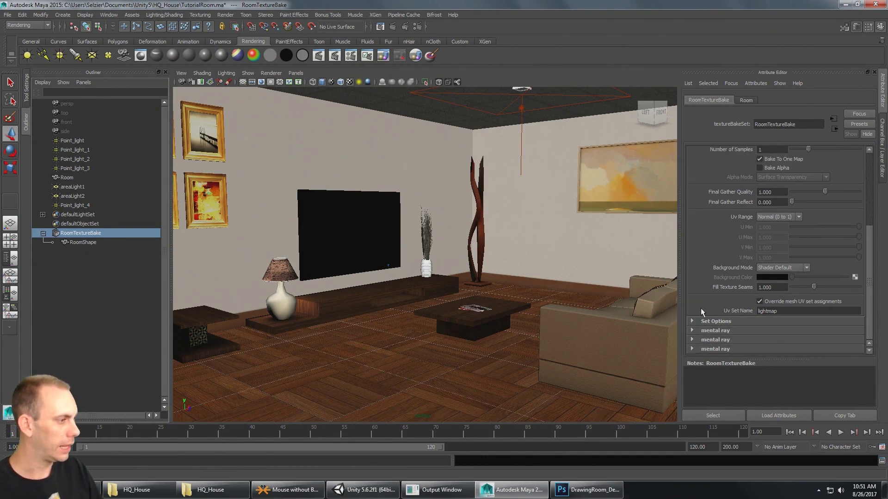
{"action": "left_click", "coordinate": [782, 287]}
{"action": "double_click", "coordinate": [781, 287]}
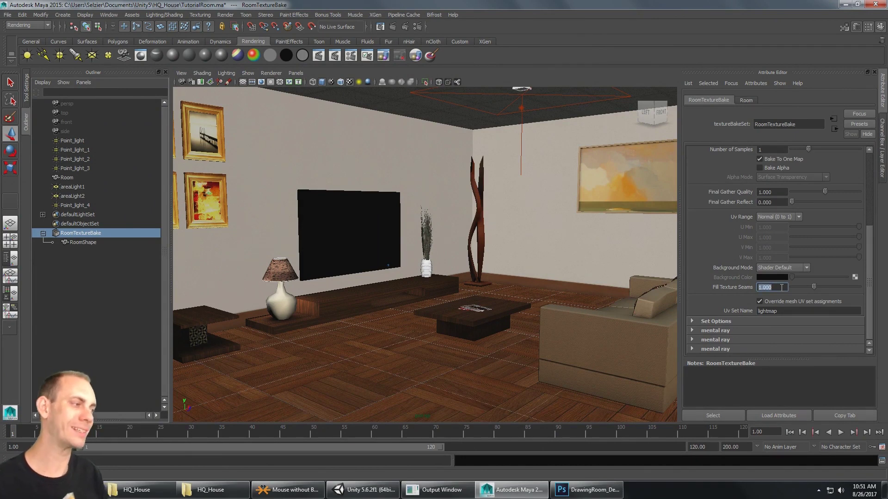
{"action": "type", "text": "3"}
{"action": "key", "text": "Tab"}
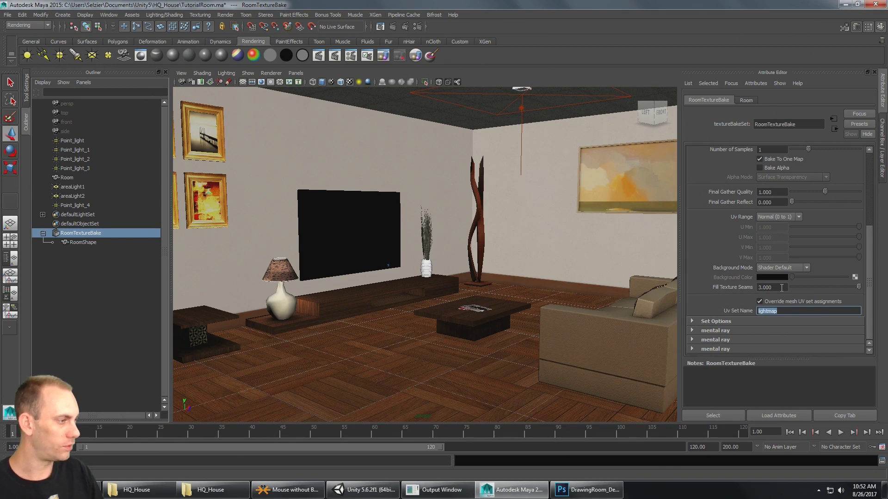
Step: Check the Global Illumination, Final Gathering and Ambient Occlusion options in the Indirect Lighting render settings, and review the bake set's attributes
{"action": "mouse_move", "coordinate": [867, 295]}
{"action": "left_mouse_down"}
{"action": "mouse_move", "coordinate": [868, 204]}
{"action": "mouse_move", "coordinate": [874, 279]}
{"action": "left_mouse_up"}
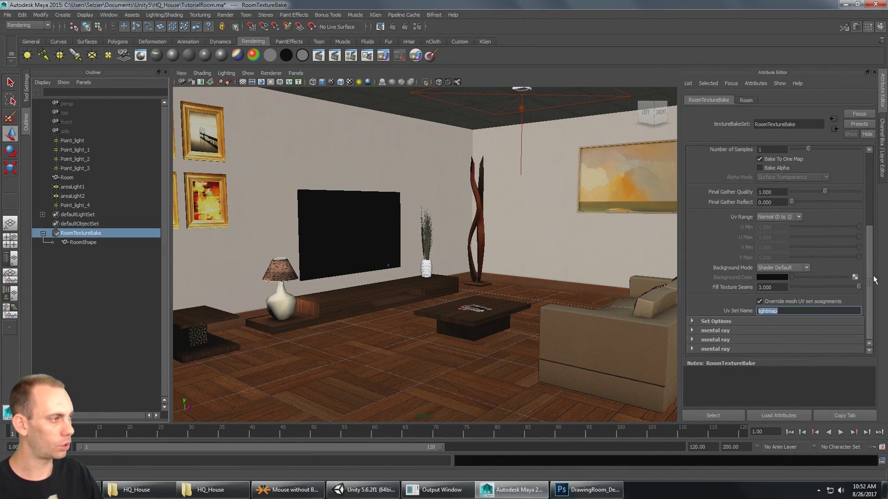
{"action": "left_click", "coordinate": [414, 26]}
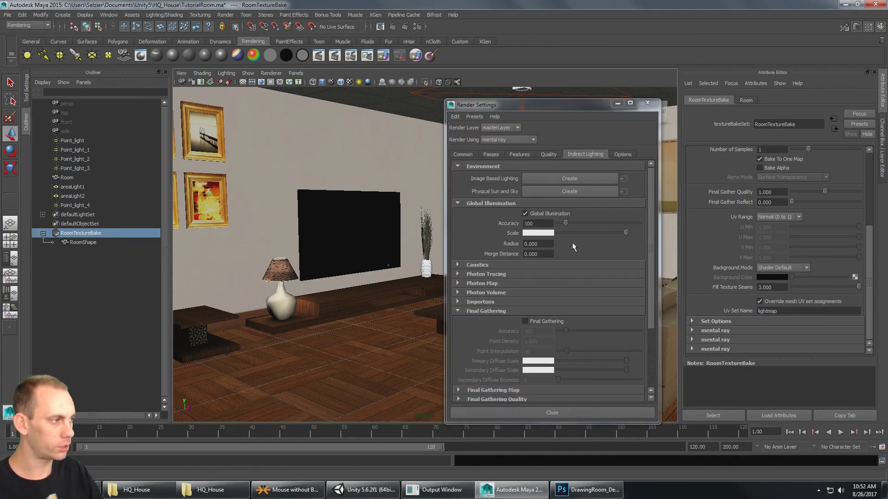
{"action": "left_click", "coordinate": [647, 103]}
{"action": "left_click_drag", "start_coordinate": [870, 241], "coordinate": [864, 162]}
{"action": "left_click", "coordinate": [417, 27]}
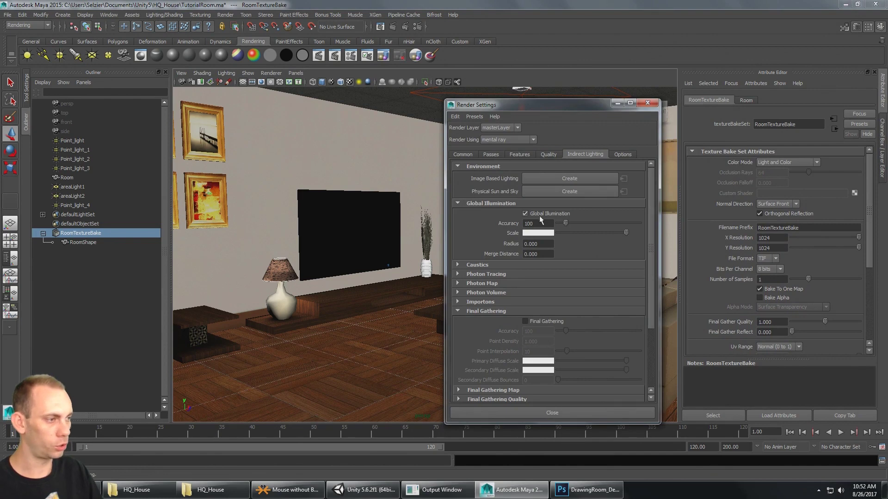
{"action": "scroll", "coordinate": [617, 290], "scroll_direction": "down", "scroll_amount": 3}
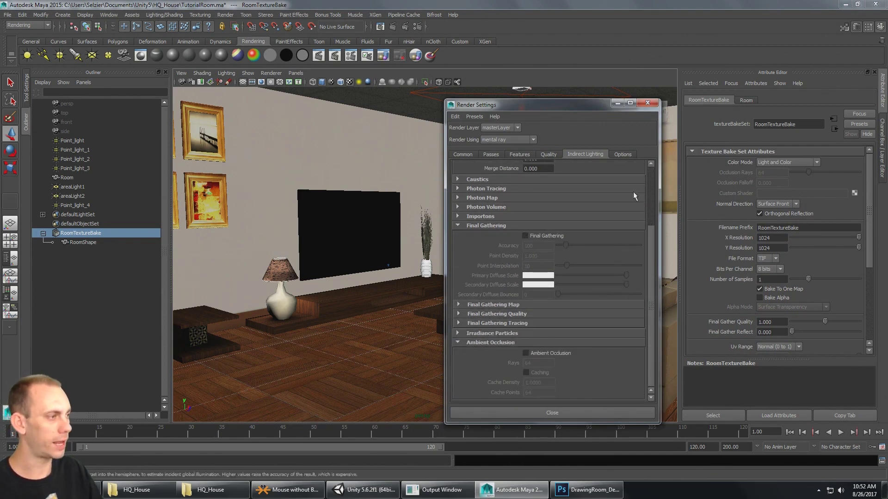
{"action": "left_click", "coordinate": [647, 102]}
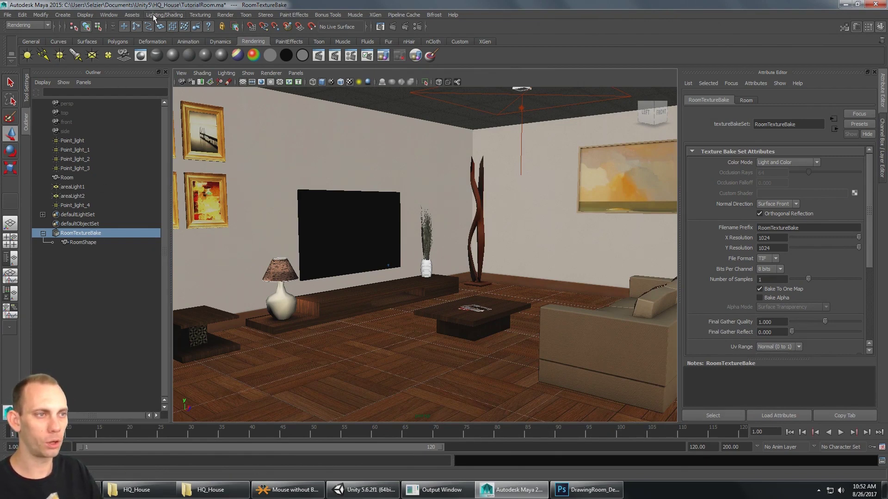
Step: Run Batch Bake (mental ray) on the selected RoomShape, baking to texture with Bake optimization at Multiple objects and shadows included
{"action": "left_click", "coordinate": [170, 17]}
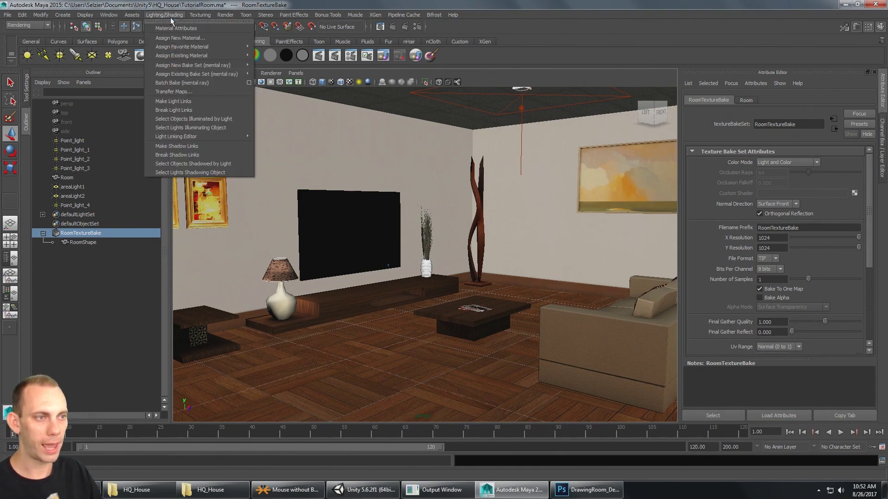
{"action": "left_click", "coordinate": [250, 83]}
{"action": "left_click_drag", "start_coordinate": [326, 116], "coordinate": [322, 94]}
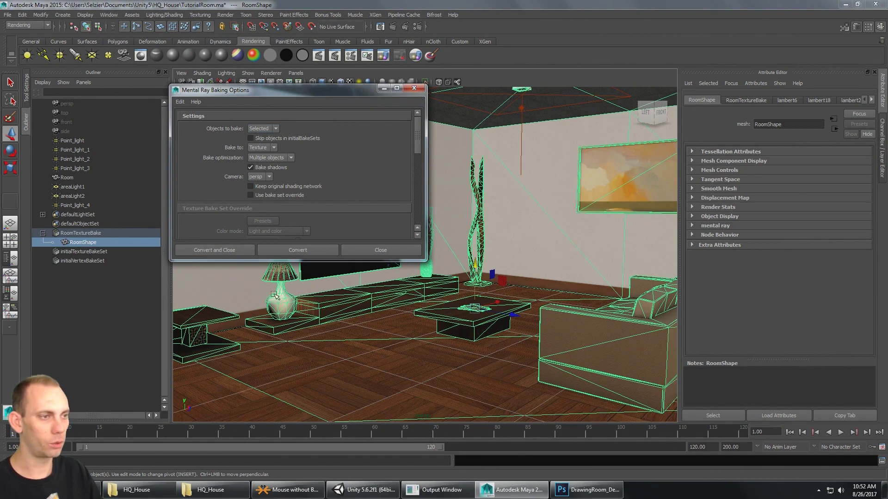
{"action": "left_click", "coordinate": [291, 159]}
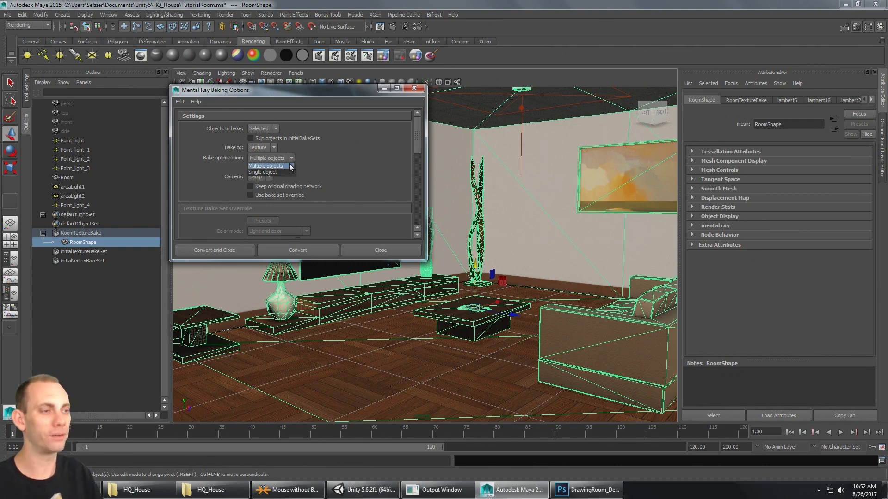
{"action": "left_click", "coordinate": [312, 154]}
{"action": "left_click", "coordinate": [292, 158]}
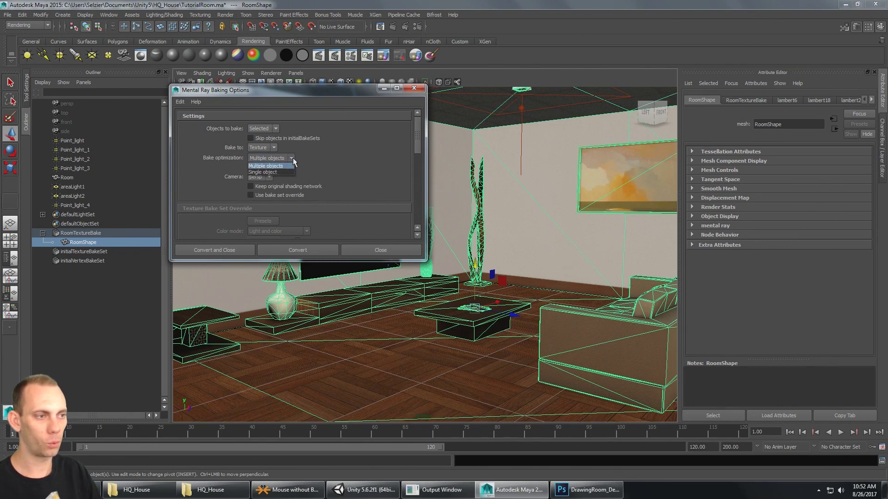
{"action": "left_click", "coordinate": [290, 166]}
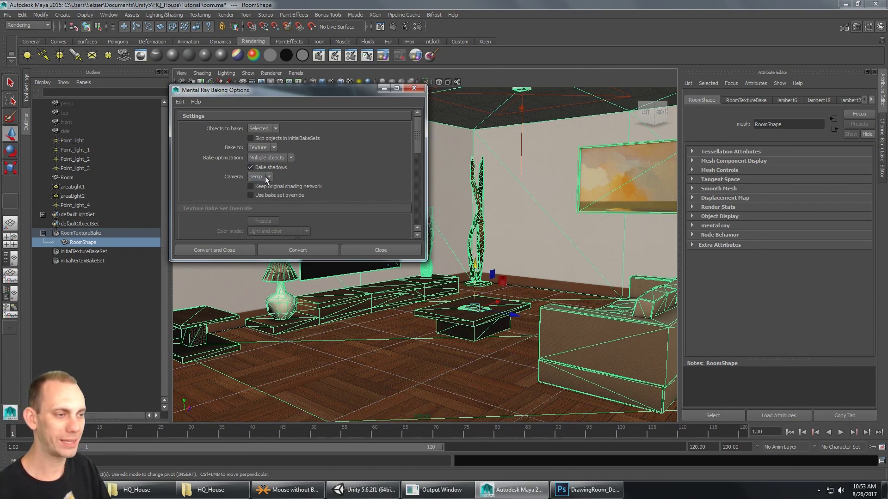
{"action": "left_click", "coordinate": [309, 251]}
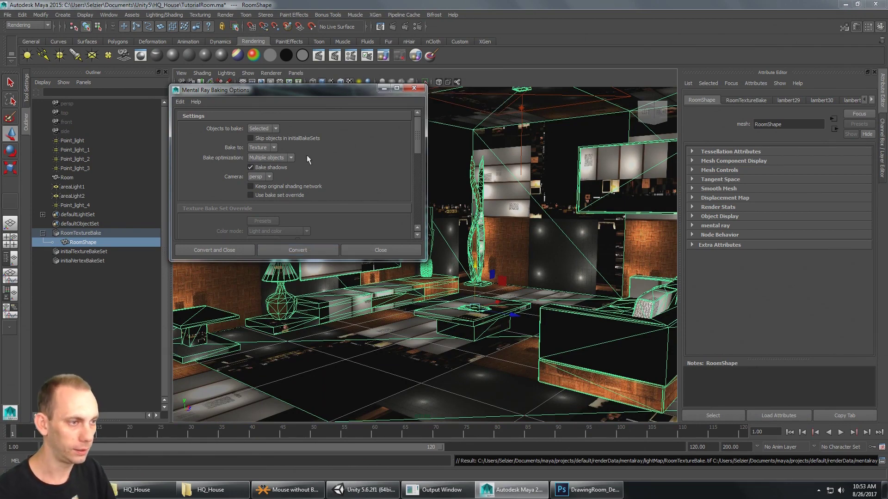
Step: Move the baking options window aside, choose the default project from the recent projects, and check its folder path
{"action": "left_click_drag", "start_coordinate": [312, 90], "coordinate": [154, 245]}
{"action": "left_click", "coordinate": [7, 14]}
{"action": "left_click", "coordinate": [62, 15]}
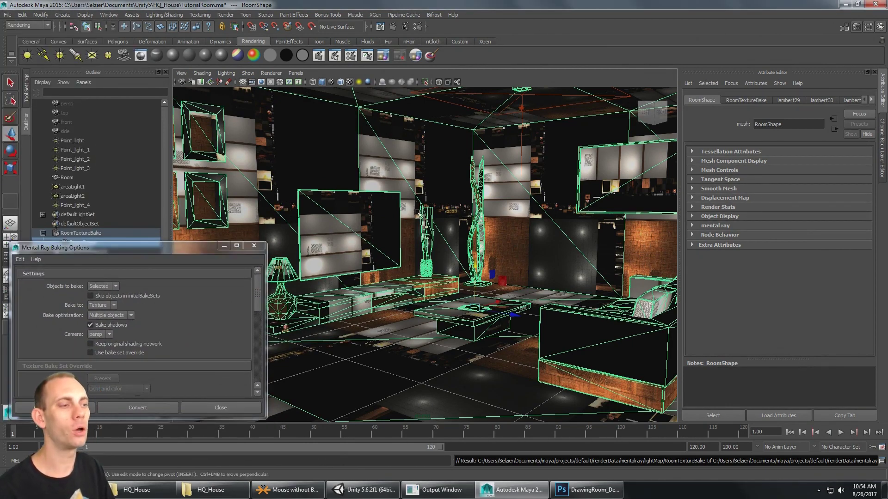
{"action": "left_click", "coordinate": [7, 15]}
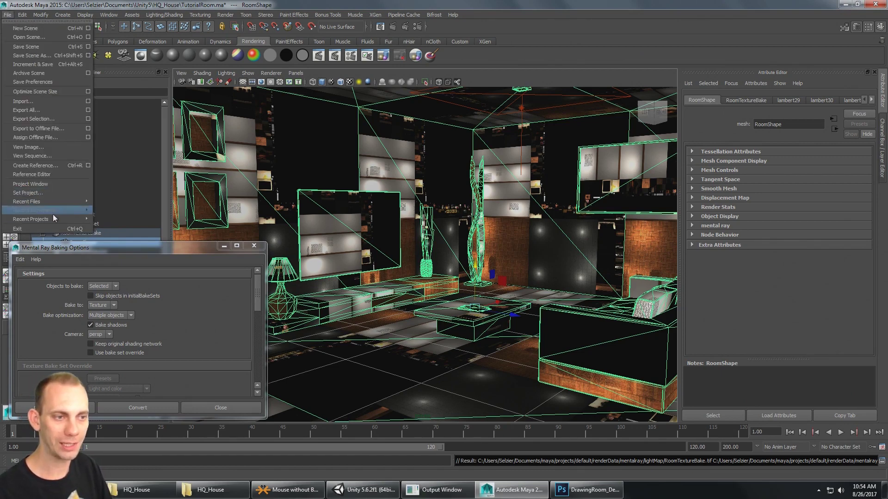
{"action": "mouse_move", "coordinate": [55, 220]}
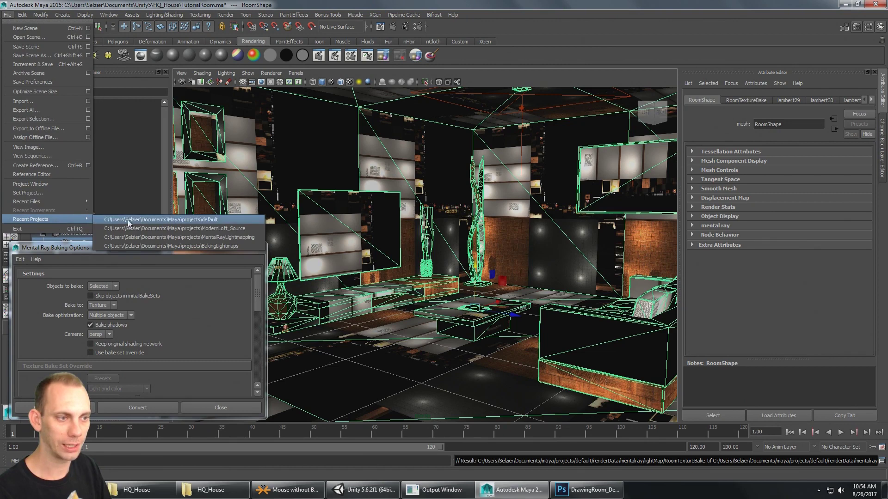
{"action": "left_click", "coordinate": [190, 220]}
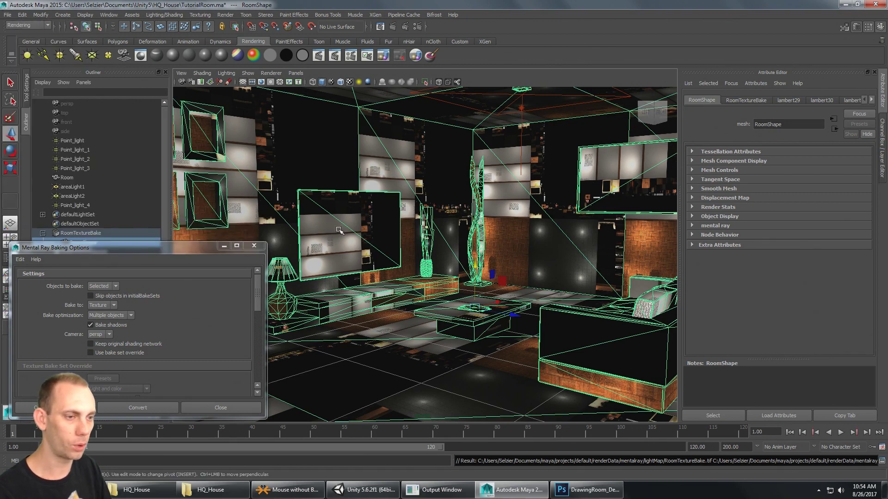
{"action": "left_click", "coordinate": [7, 15]}
{"action": "mouse_move", "coordinate": [67, 218]}
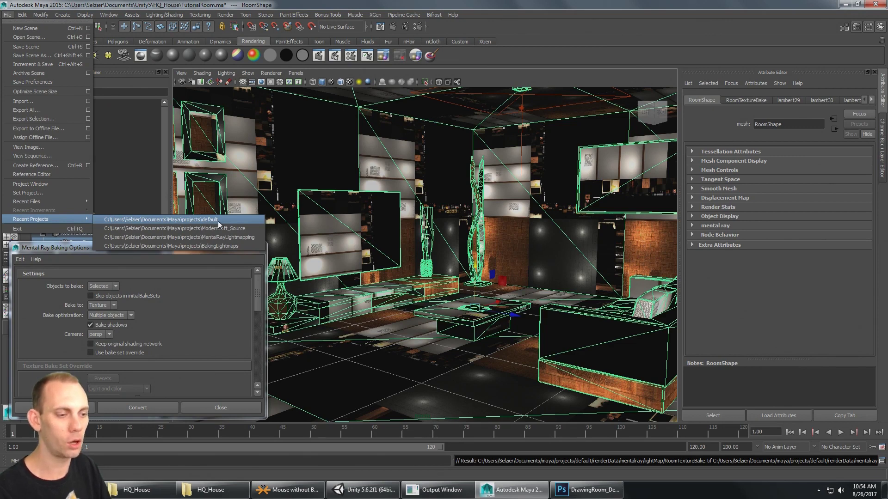
Step: Switch to the file explorer, browse to default/renderData/mentalray/lightMap, and open RoomTextureBake.tif in Photoshop to inspect the bake
{"action": "left_click", "coordinate": [218, 492]}
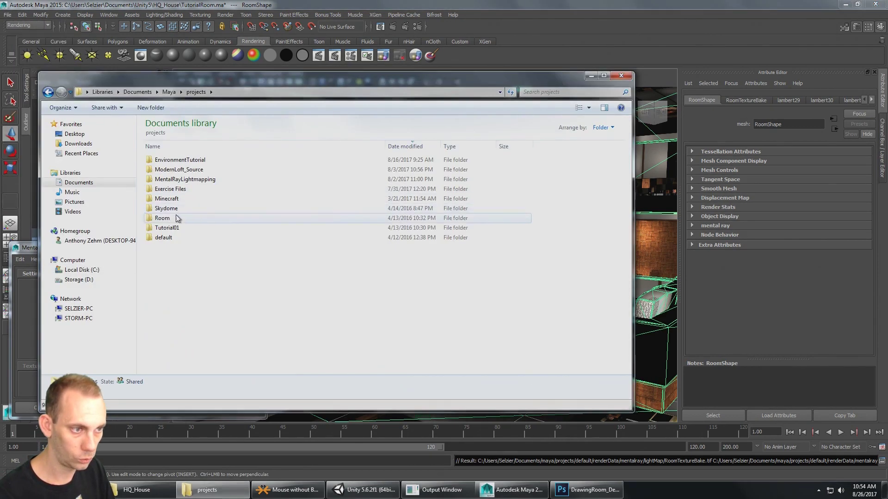
{"action": "left_click", "coordinate": [176, 238]}
{"action": "double_click", "coordinate": [176, 238]}
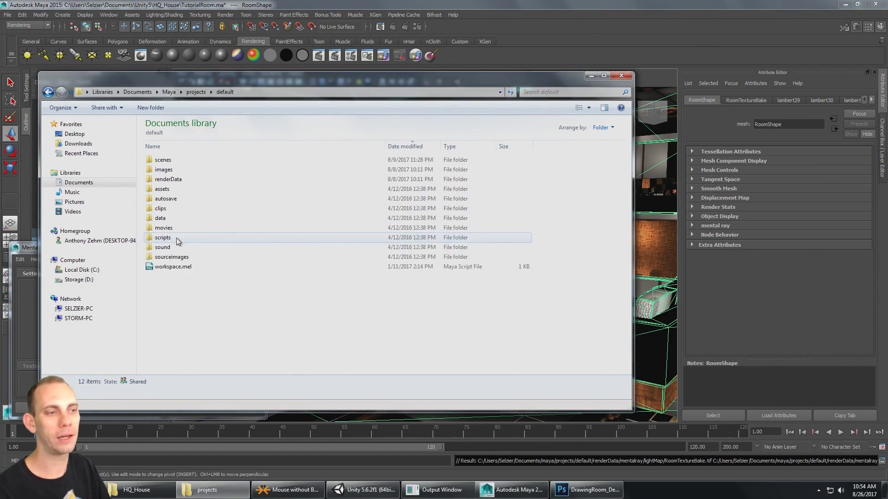
{"action": "double_click", "coordinate": [179, 181]}
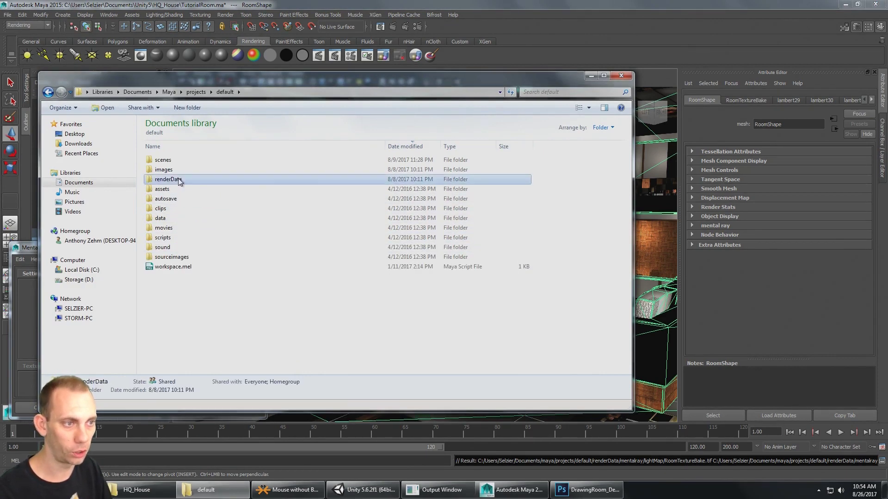
{"action": "double_click", "coordinate": [179, 161]}
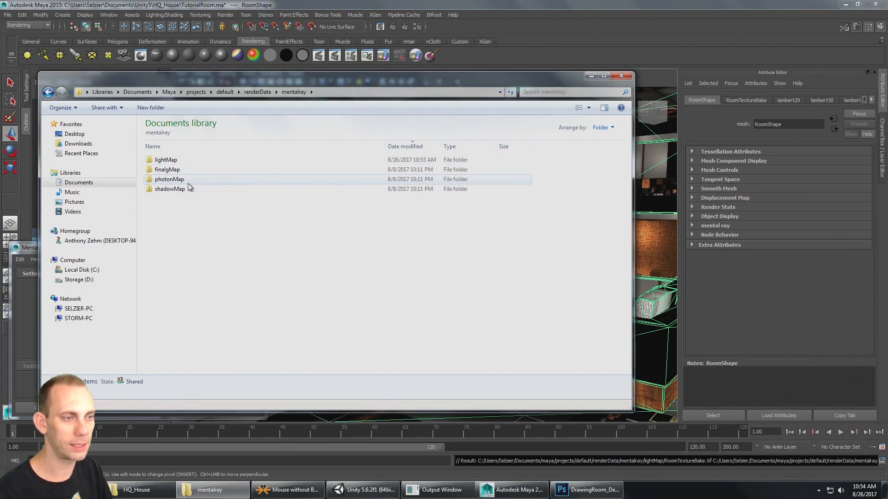
{"action": "double_click", "coordinate": [175, 160]}
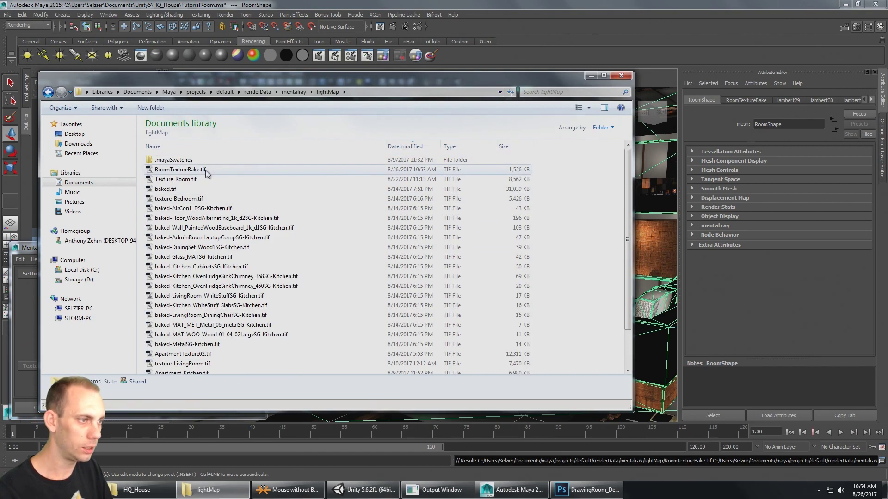
{"action": "left_click", "coordinate": [425, 172]}
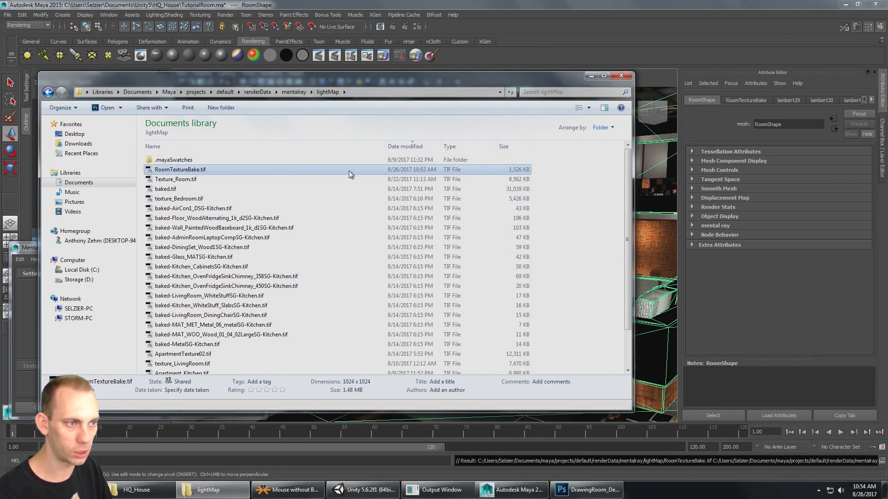
{"action": "double_click", "coordinate": [191, 170]}
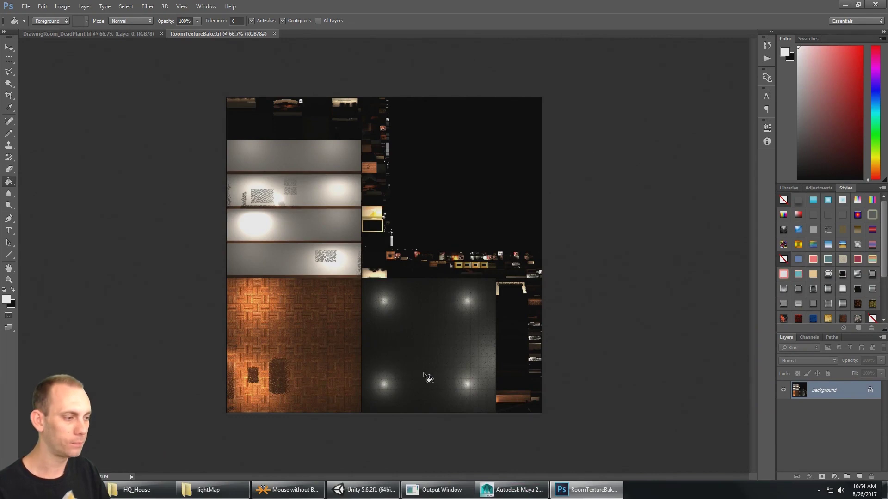
Step: Switch back to Maya and close the Mental Ray Baking Options window
{"action": "left_click", "coordinate": [365, 490]}
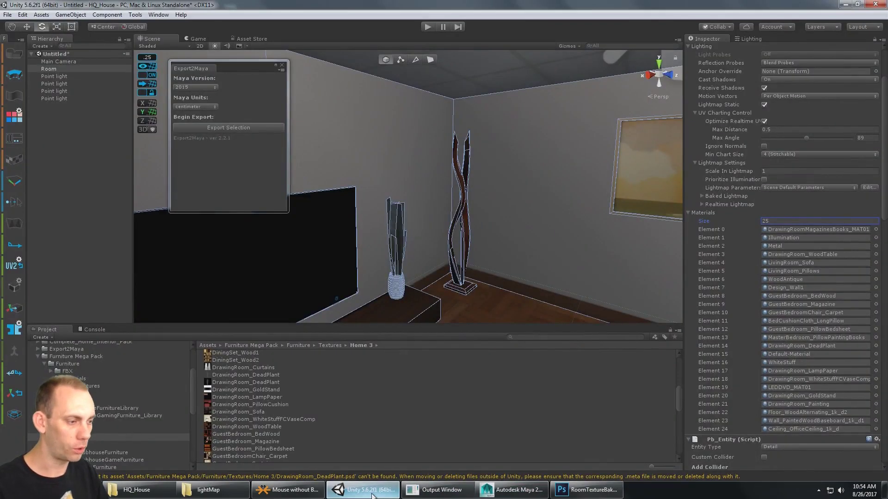
{"action": "left_click", "coordinate": [514, 490]}
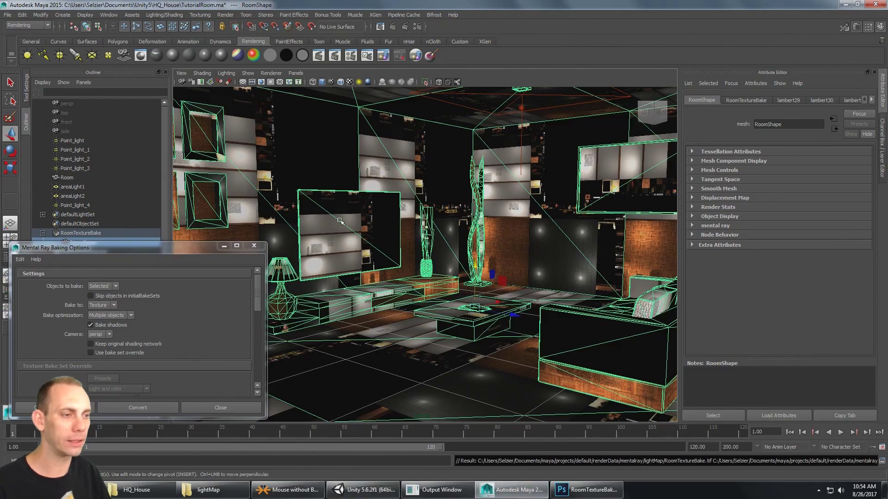
{"action": "left_click", "coordinate": [255, 246]}
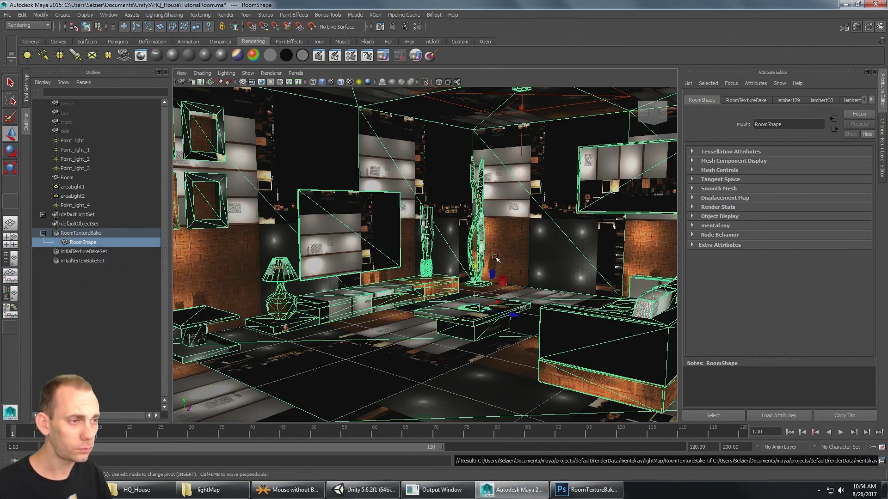
Step: Link the RoomTextureBake textures to RoomShape's lightmap UV set with texture-centric UV linking, and close the Relationship Editor
{"action": "left_click", "coordinate": [108, 15]}
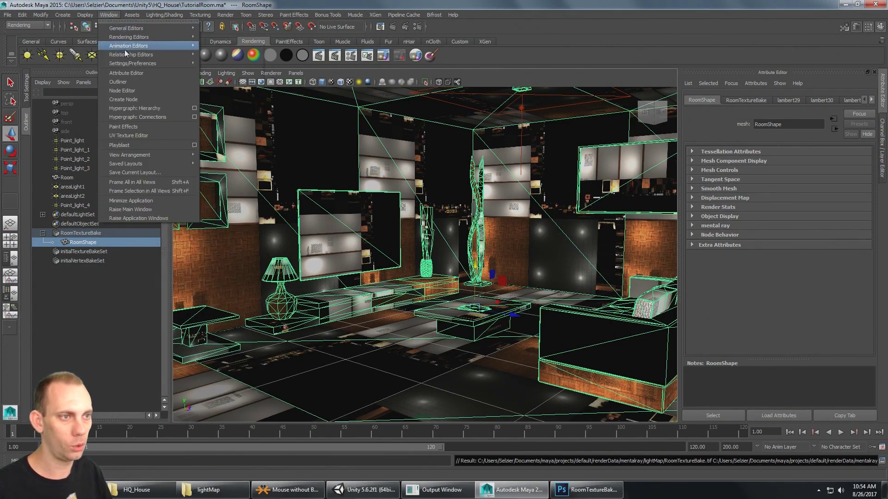
{"action": "mouse_move", "coordinate": [142, 54]}
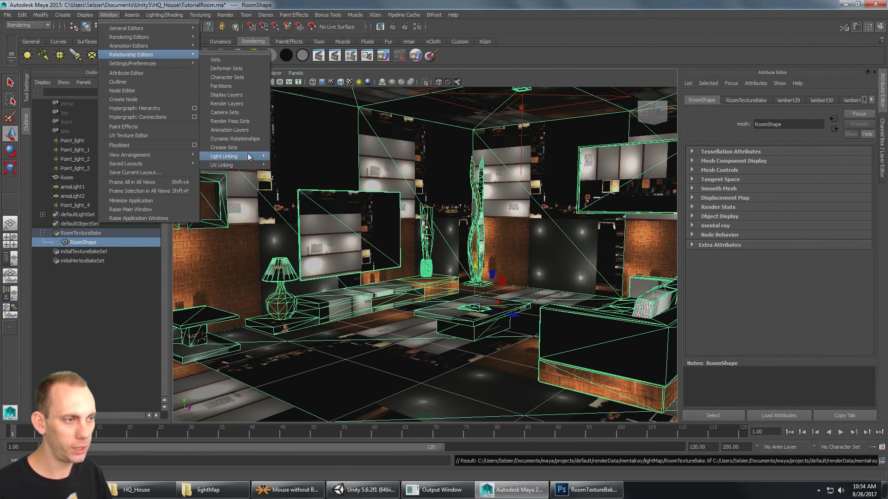
{"action": "mouse_move", "coordinate": [240, 165]}
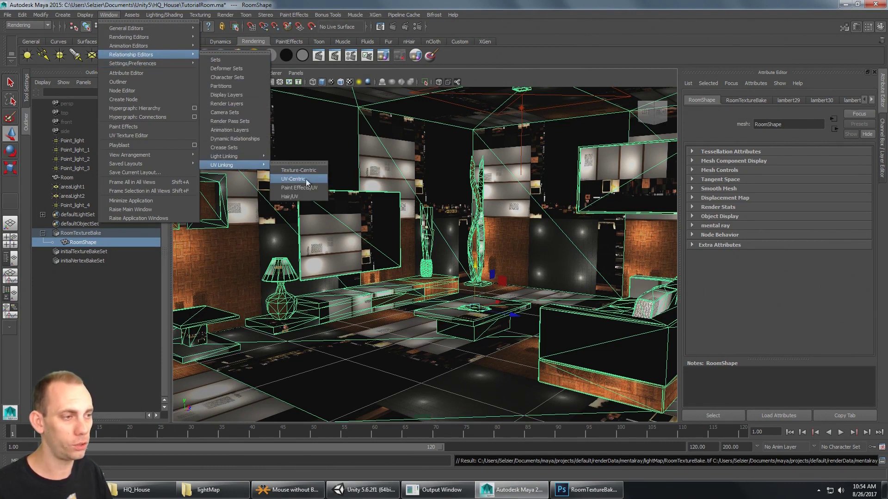
{"action": "left_click", "coordinate": [307, 171]}
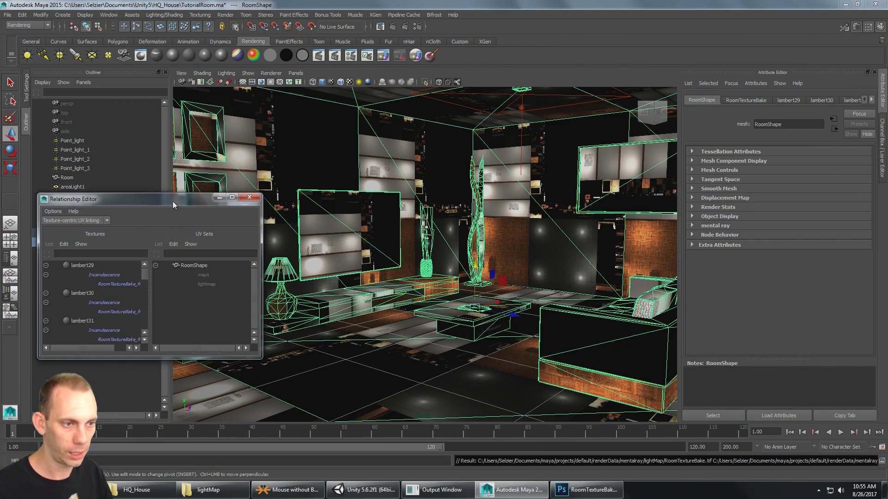
{"action": "left_click_drag", "start_coordinate": [173, 201], "coordinate": [146, 167]}
{"action": "left_click", "coordinate": [99, 252]}
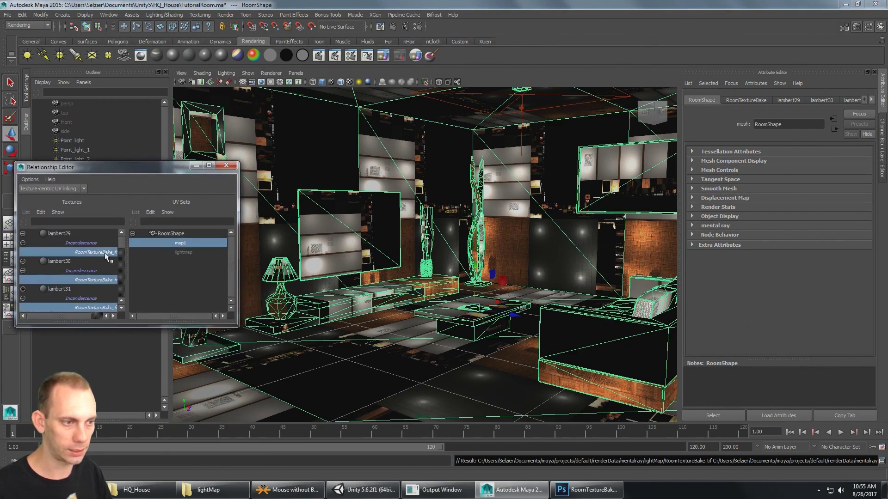
{"action": "left_click", "coordinate": [185, 252]}
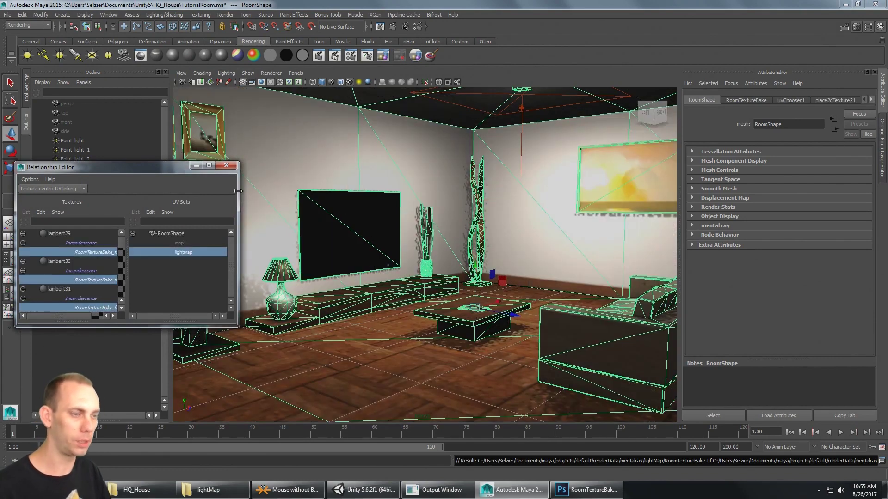
{"action": "left_click", "coordinate": [226, 165]}
Step: Deselect the room and examine the baked lighting and shadow edges on the walls, floor and furniture from several angles
{"action": "left_click_drag", "start_coordinate": [369, 202], "coordinate": [404, 188], "text": "alt"}
{"action": "middle_click_drag", "start_coordinate": [404, 189], "coordinate": [402, 230], "text": "alt"}
{"action": "left_click", "coordinate": [420, 137]}
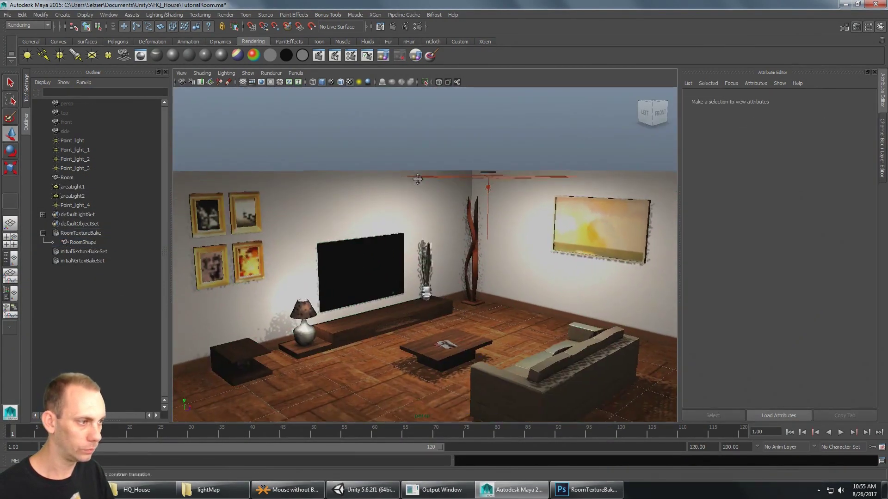
{"action": "middle_click_drag", "start_coordinate": [419, 181], "coordinate": [426, 134], "text": "alt"}
{"action": "mouse_move", "coordinate": [428, 133]}
{"action": "left_mouse_down", "text": "alt"}
{"action": "mouse_move", "coordinate": [309, 203]}
{"action": "mouse_move", "coordinate": [371, 212]}
{"action": "mouse_move", "coordinate": [417, 188]}
{"action": "mouse_move", "coordinate": [353, 221]}
{"action": "mouse_move", "coordinate": [452, 229]}
{"action": "mouse_move", "coordinate": [407, 240]}
{"action": "mouse_move", "coordinate": [472, 234]}
{"action": "mouse_move", "coordinate": [384, 234]}
{"action": "left_mouse_up", "text": "alt"}
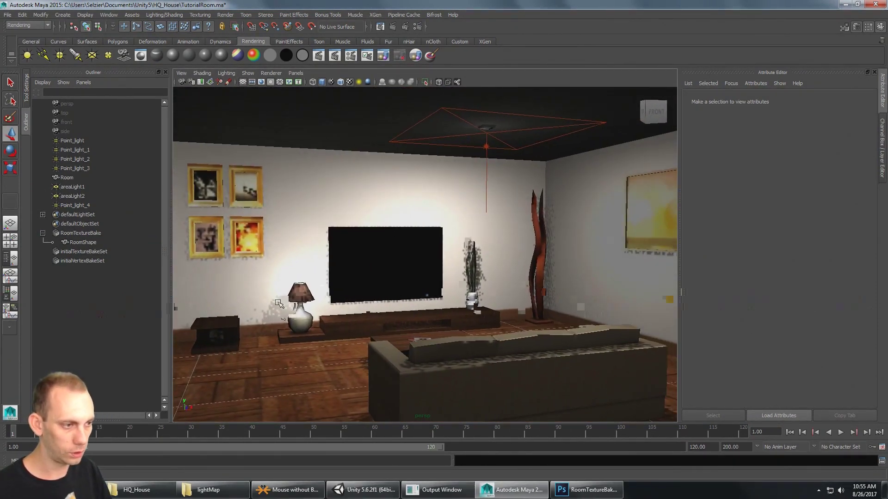
{"action": "middle_click_drag", "start_coordinate": [316, 286], "coordinate": [470, 209], "text": "alt"}
{"action": "mouse_move", "coordinate": [492, 252]}
{"action": "left_mouse_down", "text": "alt"}
{"action": "mouse_move", "coordinate": [566, 289]}
{"action": "mouse_move", "coordinate": [553, 286]}
{"action": "mouse_move", "coordinate": [511, 305]}
{"action": "mouse_move", "coordinate": [545, 212]}
{"action": "left_mouse_up", "text": "alt"}
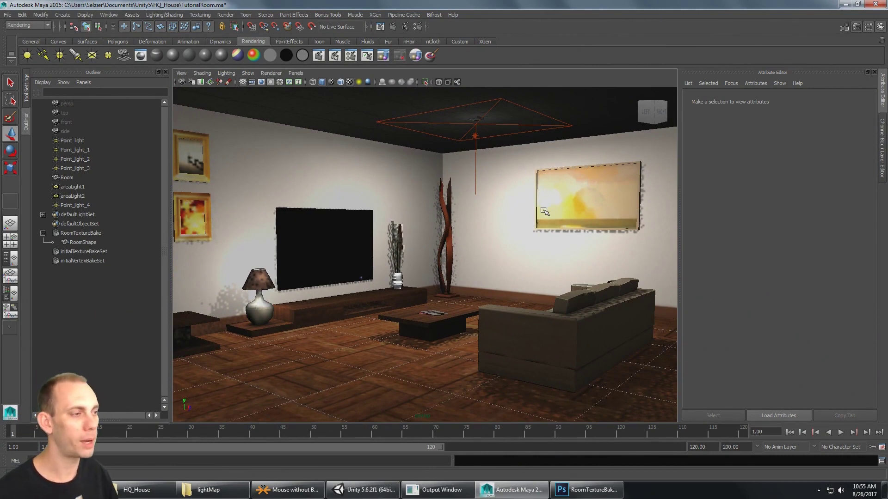
Step: Undo the lightmap UV linking and the baked texture assignment to restore the room's original materials, and deselect the room
{"action": "left_click_drag", "start_coordinate": [560, 204], "coordinate": [535, 204], "text": "alt"}
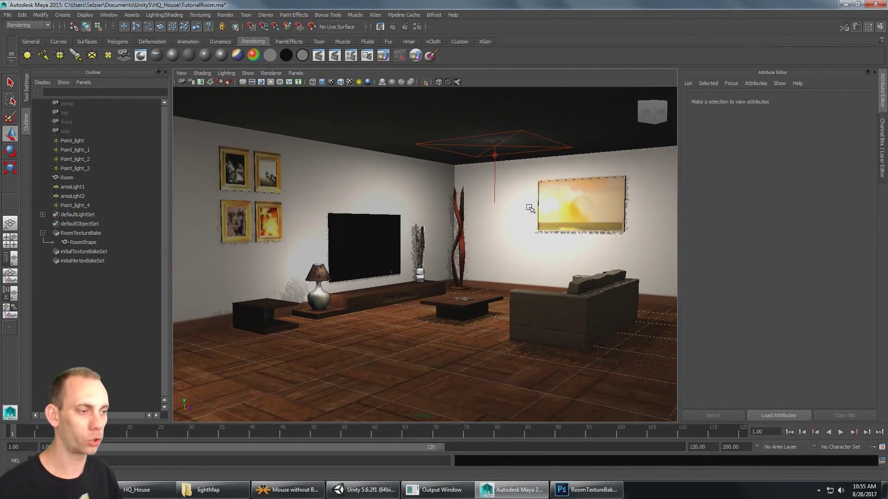
{"action": "key", "text": "ctrl+z"}
{"action": "key", "text": "ctrl+z"}
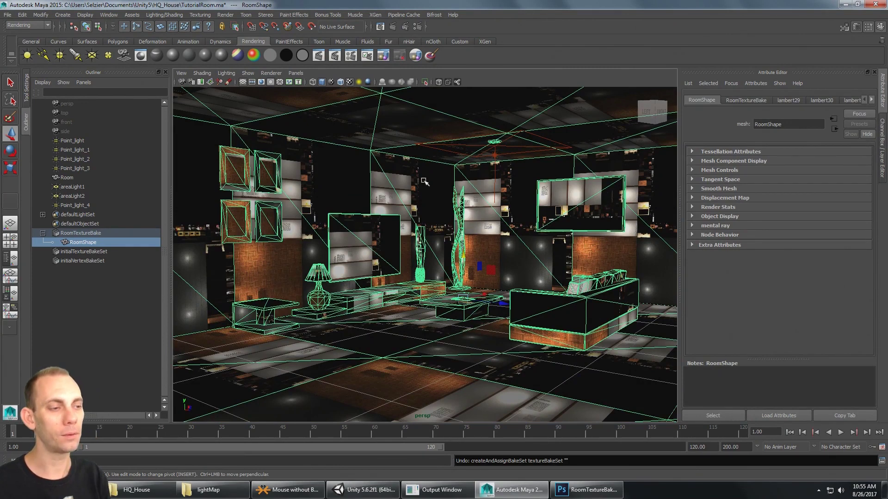
{"action": "key", "text": "ctrl+z"}
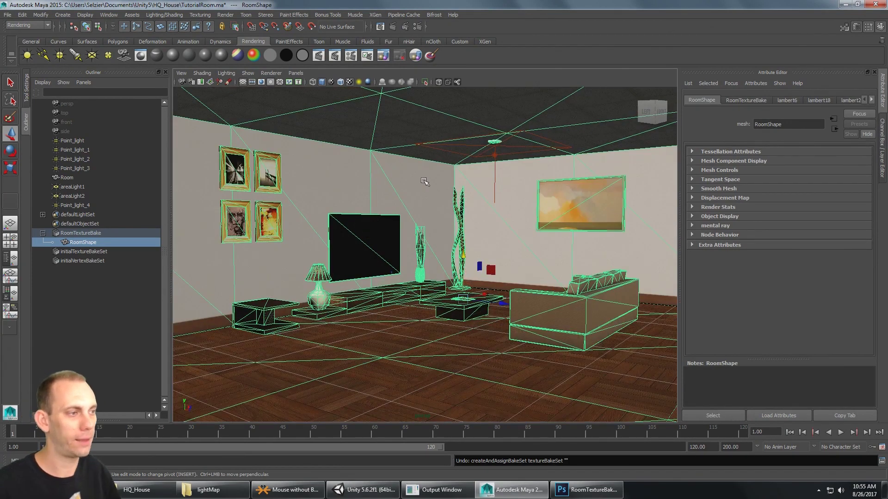
{"action": "middle_click_drag", "start_coordinate": [457, 98], "coordinate": [462, 74], "text": "alt"}
{"action": "left_click", "coordinate": [455, 258]}
{"action": "left_click", "coordinate": [452, 218]}
Step: Render the current perspective view of the room with mental ray to check its lighting, and close the Render View
{"action": "scroll", "coordinate": [454, 163], "scroll_direction": "up", "scroll_amount": 3}
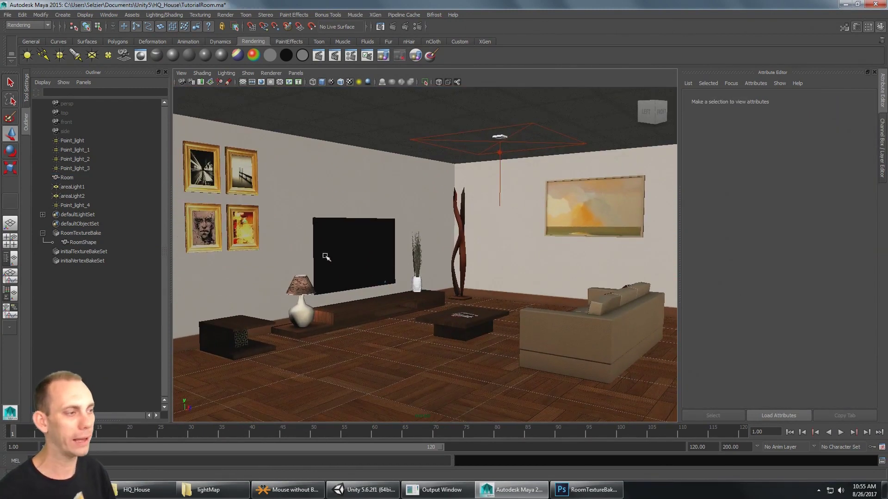
{"action": "left_click", "coordinate": [380, 27]}
{"action": "left_click", "coordinate": [36, 177]}
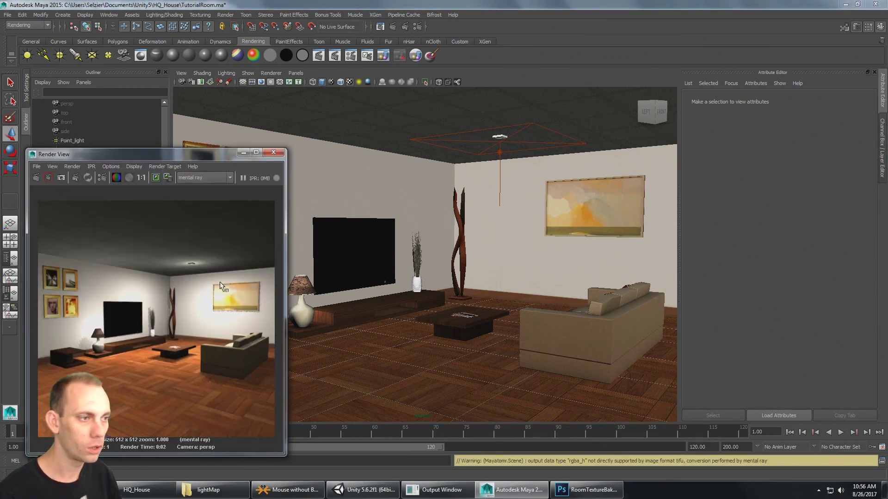
{"action": "left_click", "coordinate": [273, 152]}
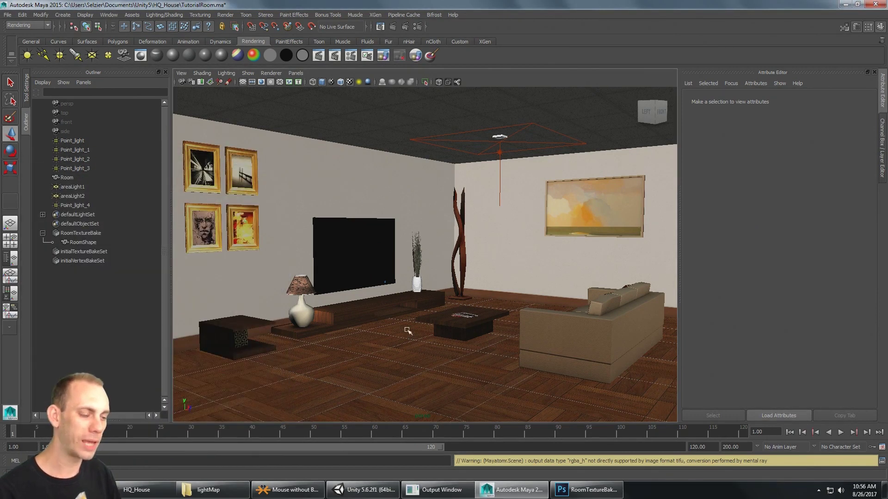
Step: Check RoomTextureBake.tif in the lightMap folder, compare the room in Maya with the bake in Photoshop, and return to Maya
{"action": "left_click", "coordinate": [208, 489]}
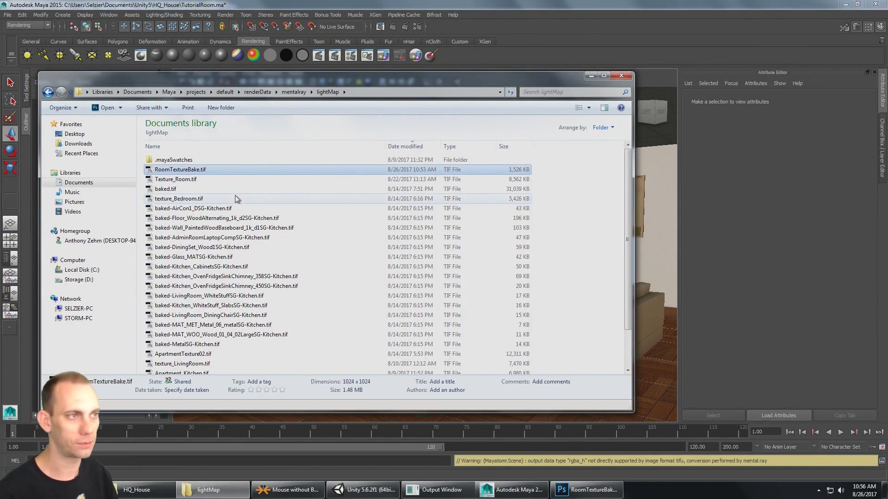
{"action": "left_click", "coordinate": [268, 15]}
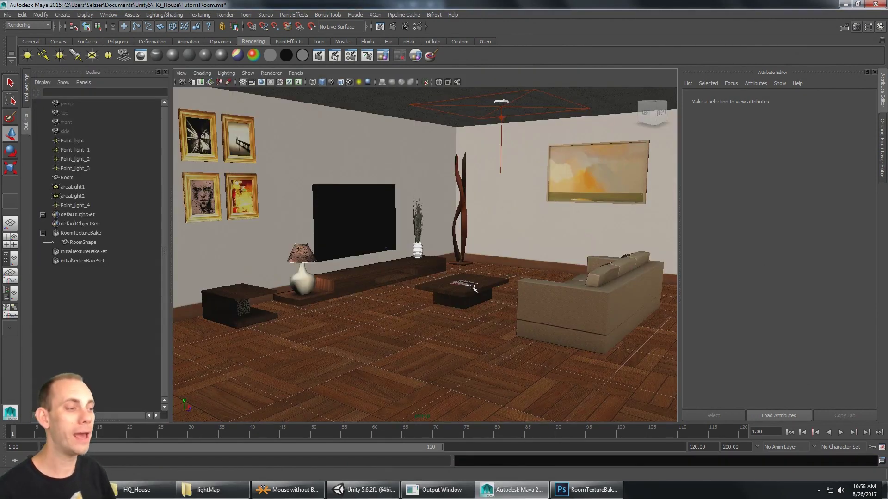
{"action": "left_click_drag", "start_coordinate": [475, 216], "coordinate": [493, 216], "text": "alt"}
{"action": "middle_click_drag", "start_coordinate": [494, 216], "coordinate": [578, 203], "text": "alt"}
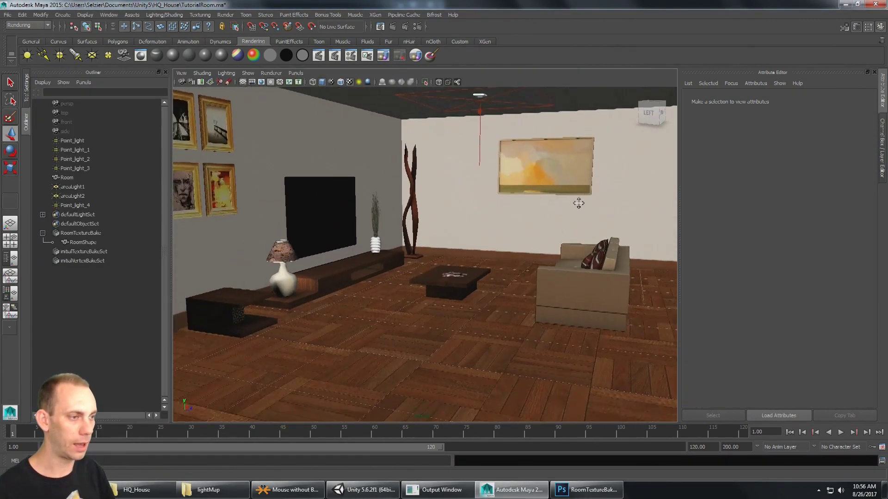
{"action": "left_click_drag", "start_coordinate": [578, 202], "coordinate": [493, 213], "text": "alt"}
{"action": "left_click", "coordinate": [587, 491]}
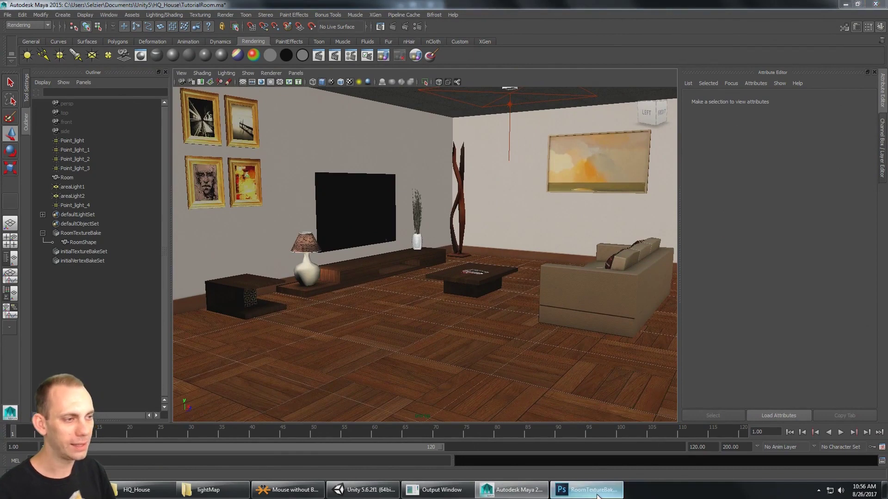
{"action": "left_click", "coordinate": [845, 6]}
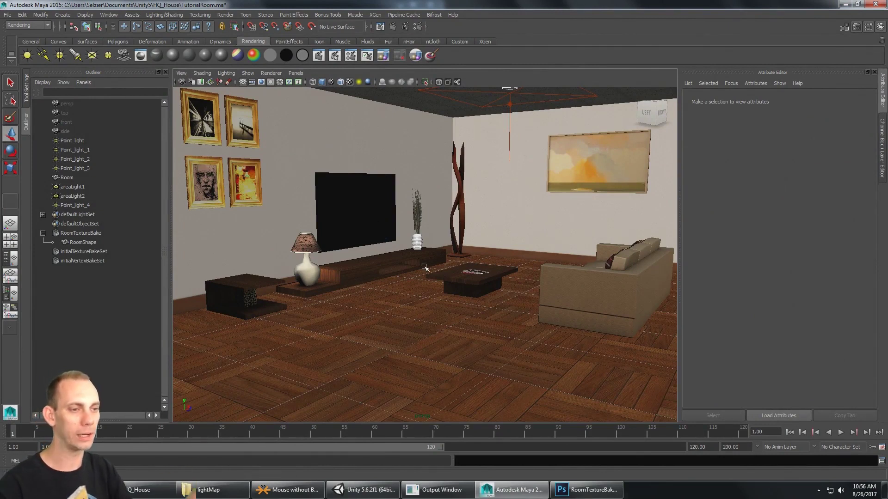
Step: Select the RoomTextureBake bake set to open its texture bake attributes
{"action": "left_click", "coordinate": [85, 234]}
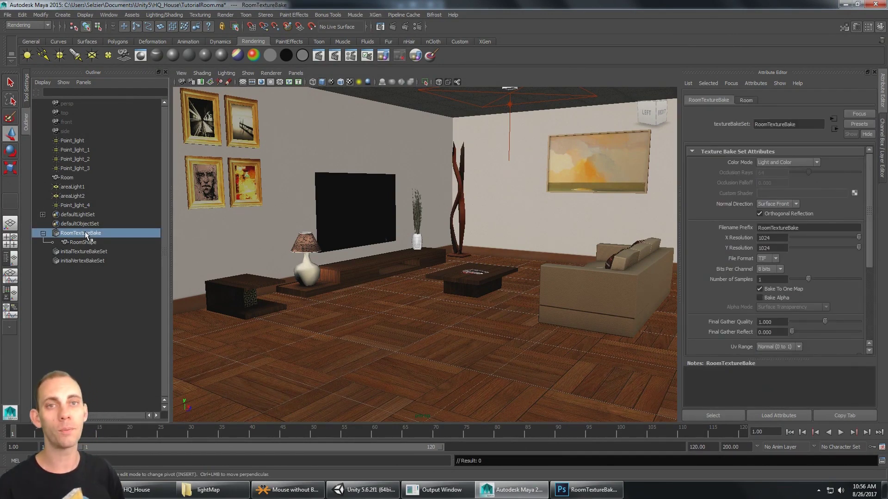